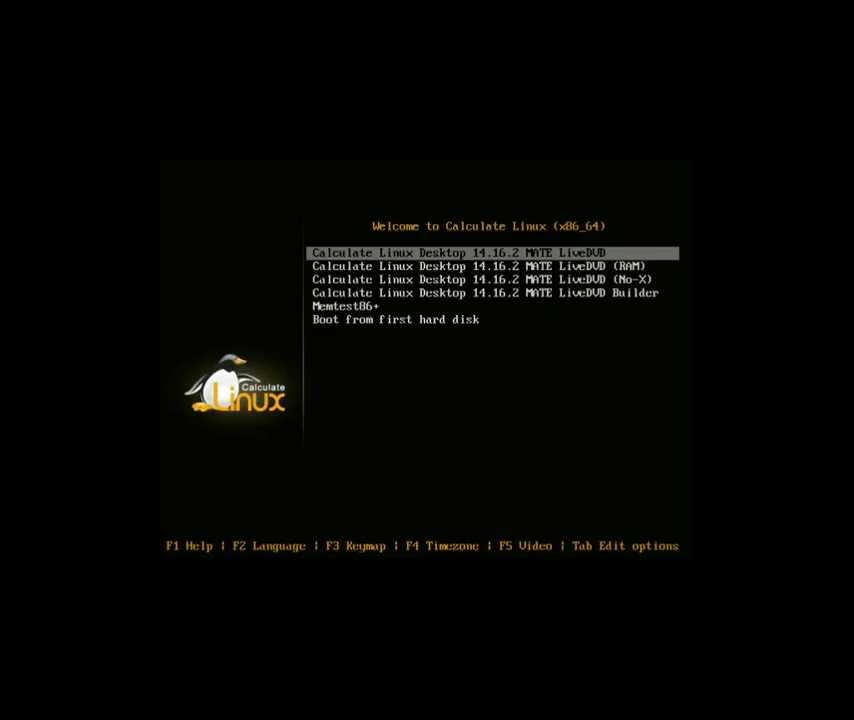
Step: Set the boot language to Francais and boot the Calculate Linux Desktop 14.16.2 MATE LiveDVD entry
{"action": "key", "text": "F2"}
{"action": "key", "text": "Down"}
{"action": "key", "text": "Down"}
{"action": "key", "text": "Down"}
{"action": "key", "text": "Down"}
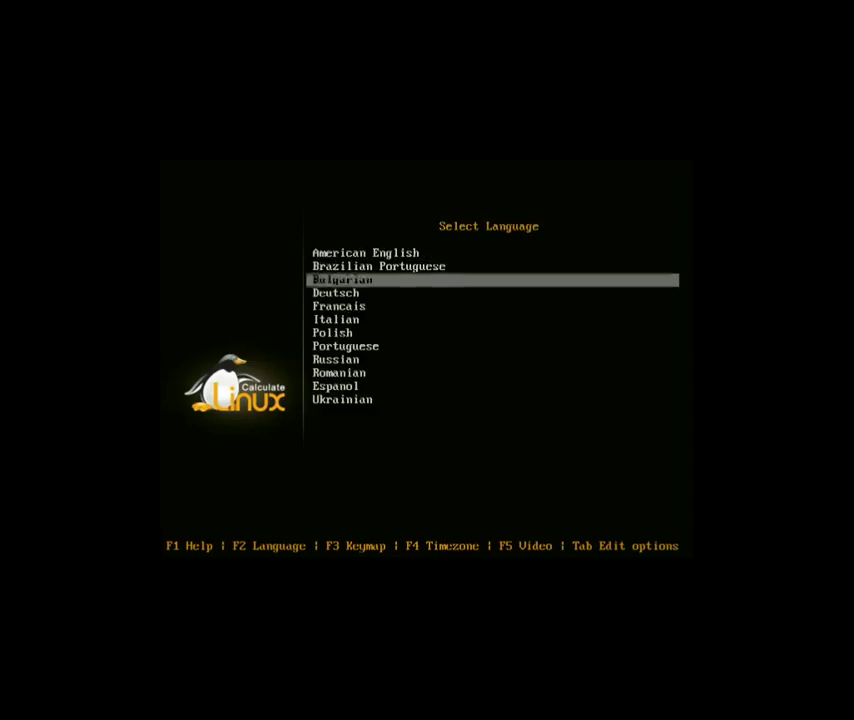
{"action": "key", "text": "Return"}
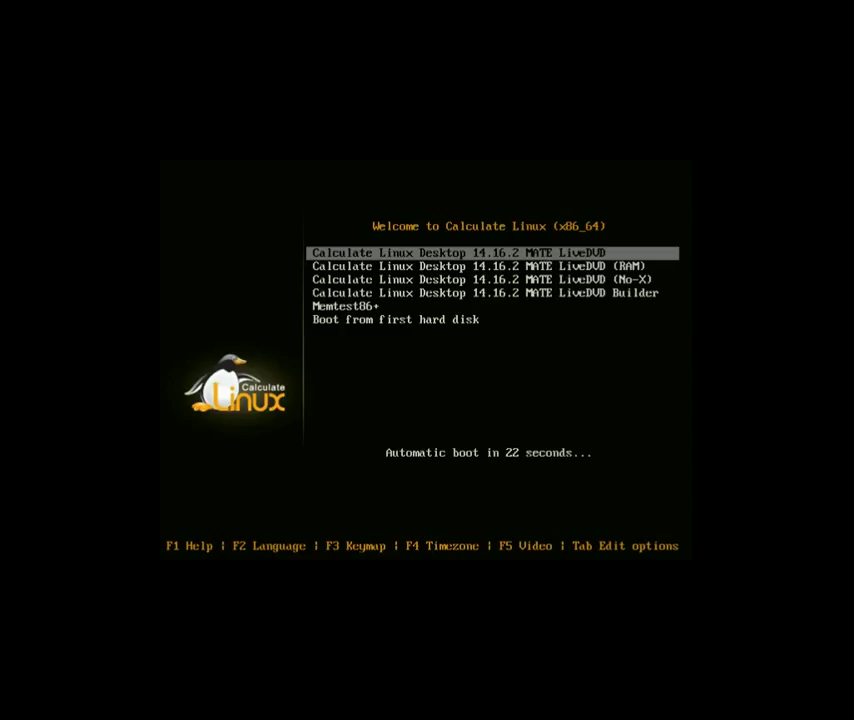
{"action": "key", "text": "F1"}
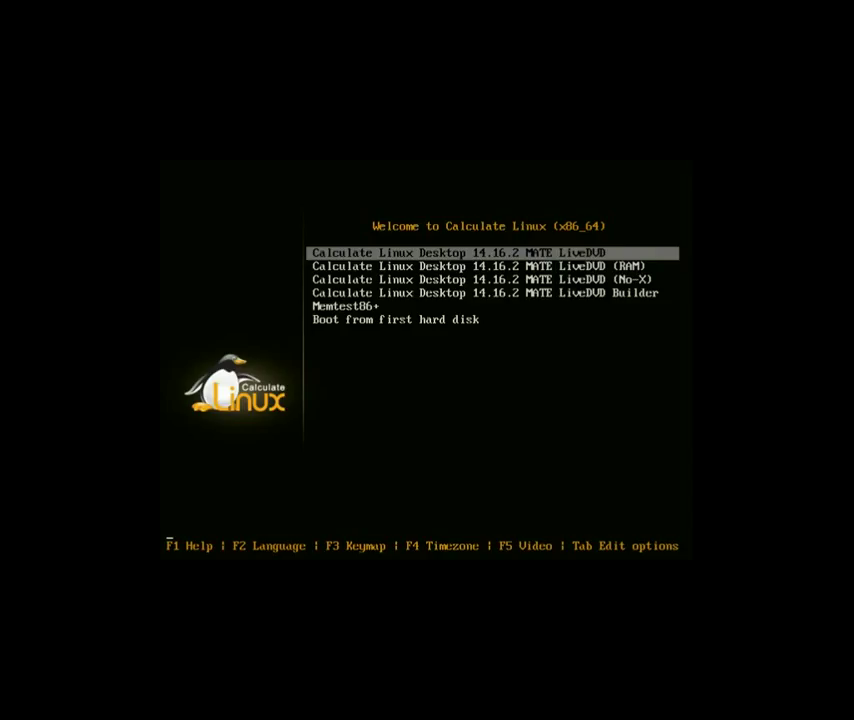
{"action": "key", "text": "Return"}
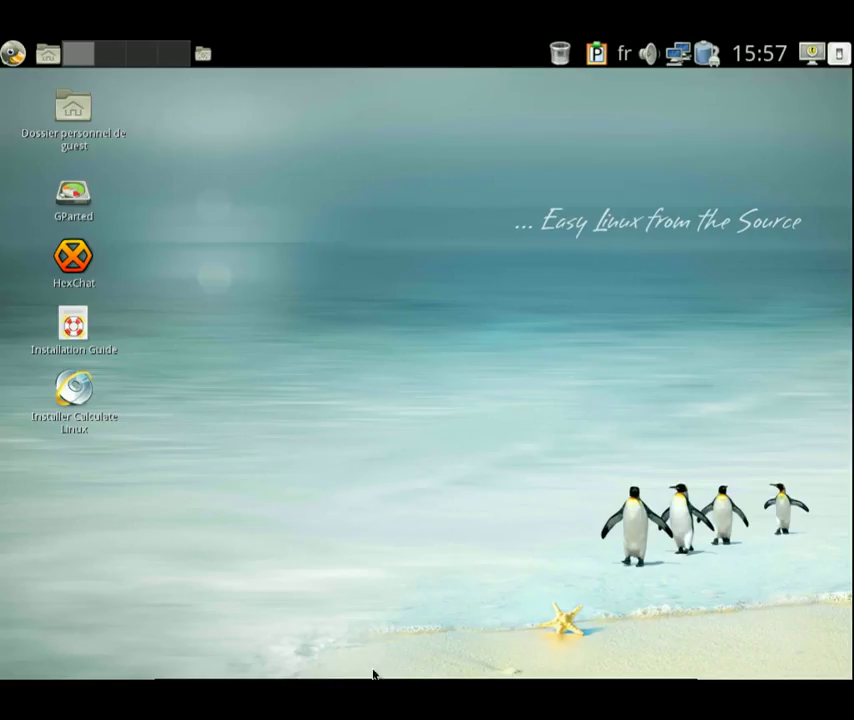
Step: View the version information about the MATE desktop environment and close it
{"action": "mouse_move", "coordinate": [372, 676]}
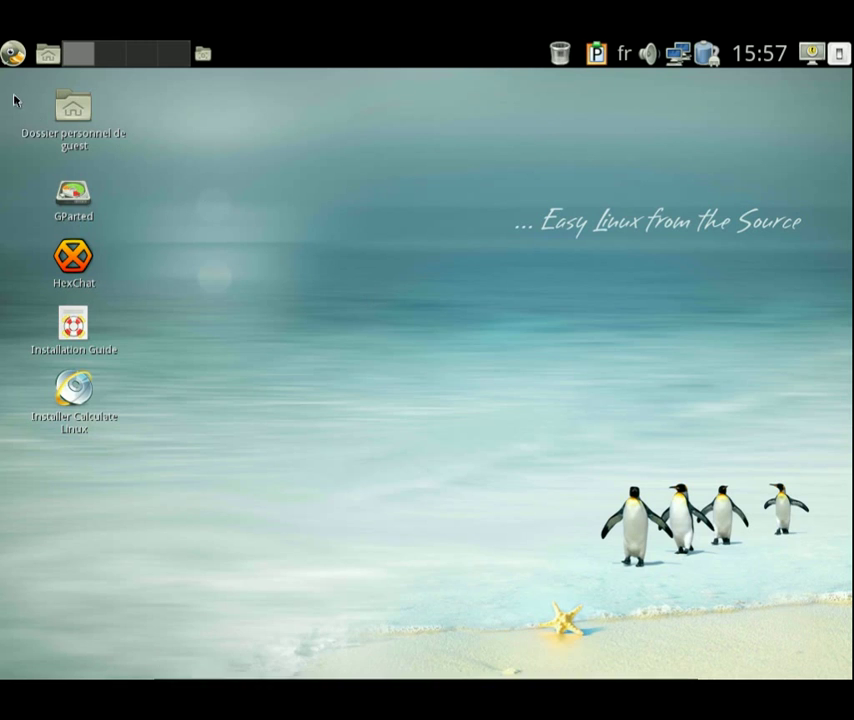
{"action": "left_click", "coordinate": [14, 56]}
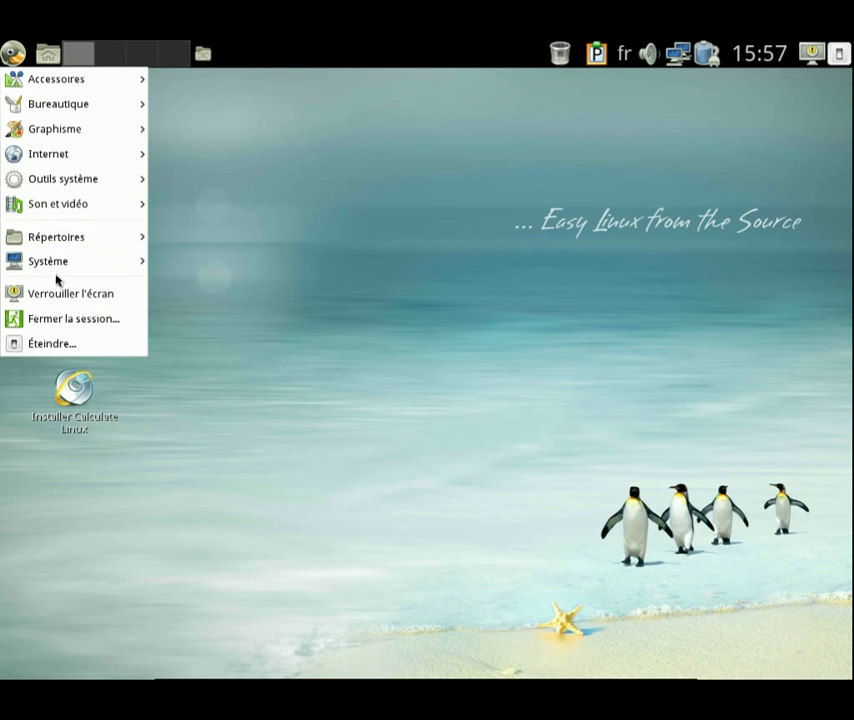
{"action": "mouse_move", "coordinate": [68, 246]}
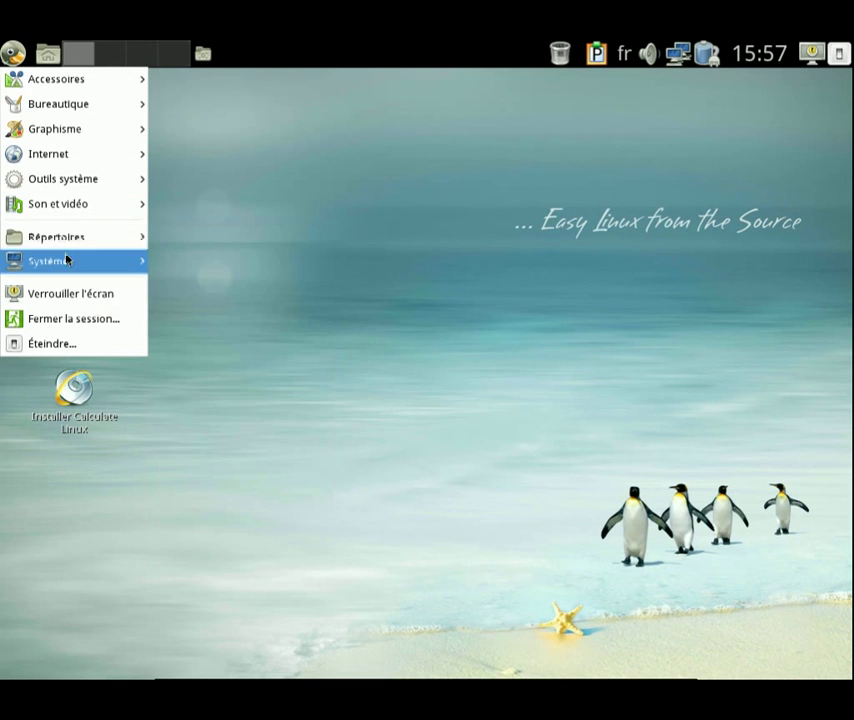
{"action": "left_click", "coordinate": [181, 321]}
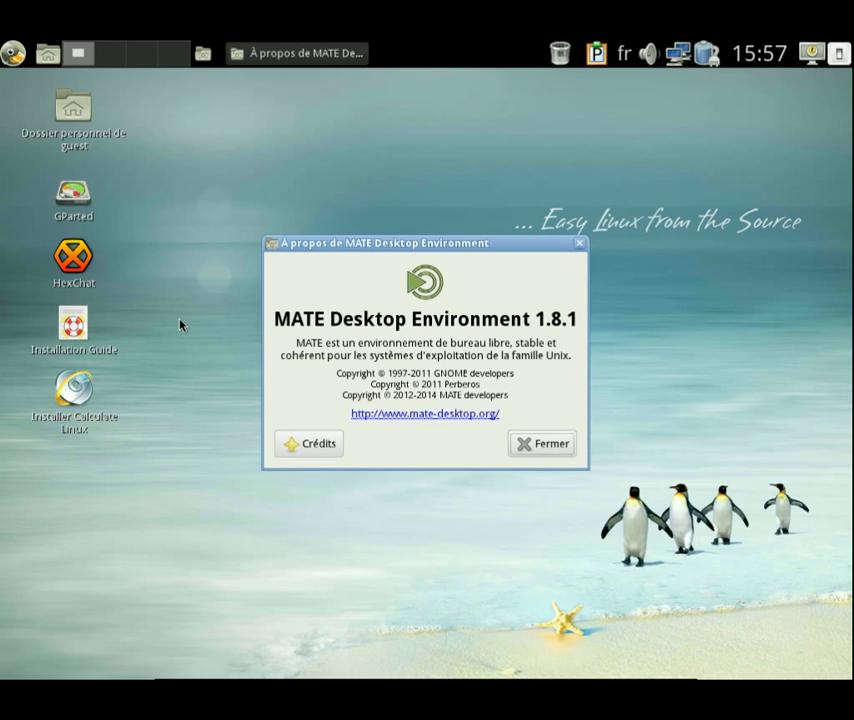
{"action": "left_click", "coordinate": [531, 450]}
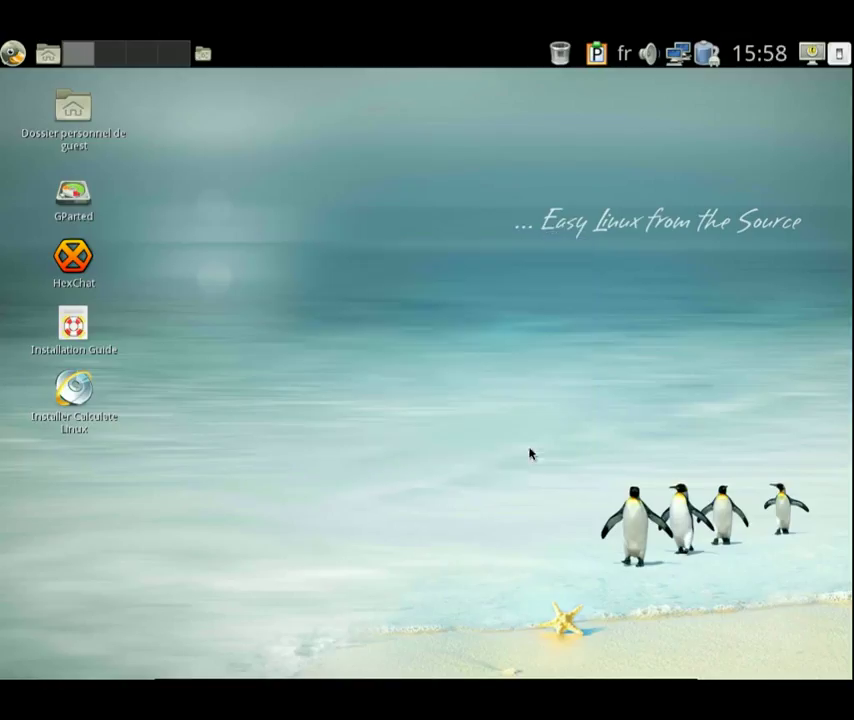
Step: Launch the Calculate Linux installer, maximize its window and accept Français with the Europe/Brussels time zone
{"action": "left_click", "coordinate": [80, 393]}
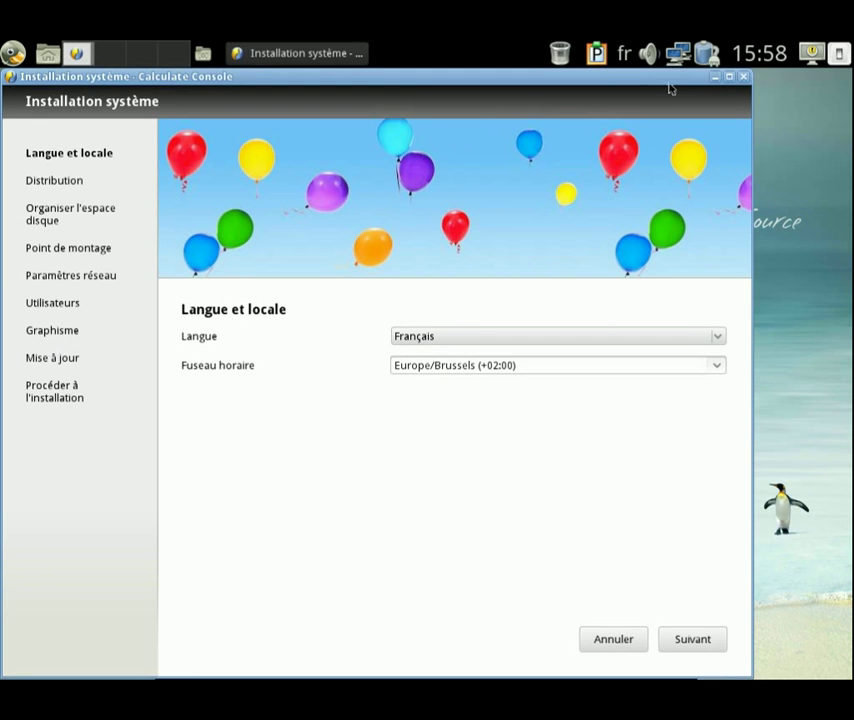
{"action": "left_click", "coordinate": [729, 78]}
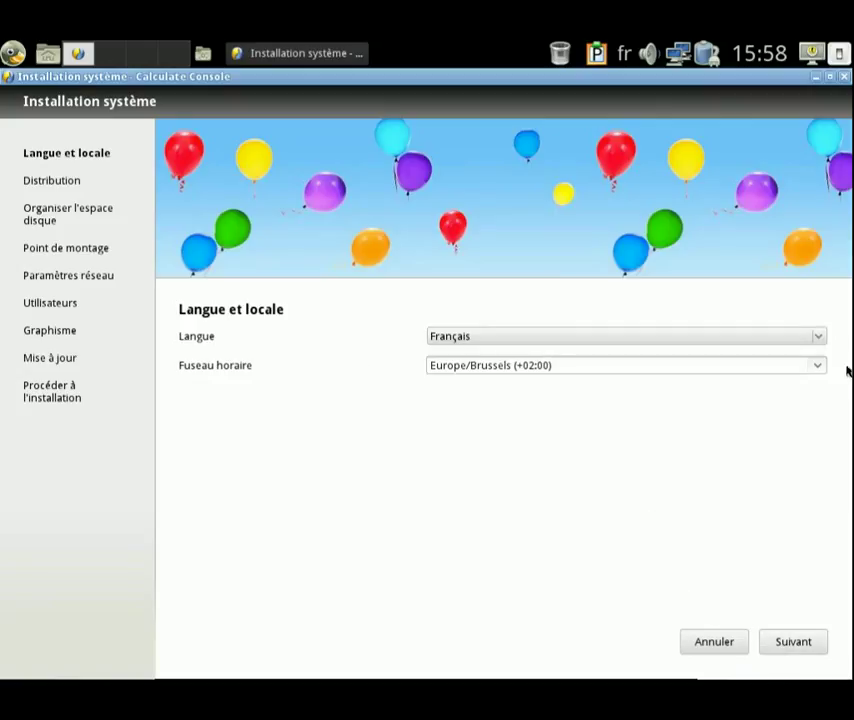
{"action": "left_click", "coordinate": [799, 648]}
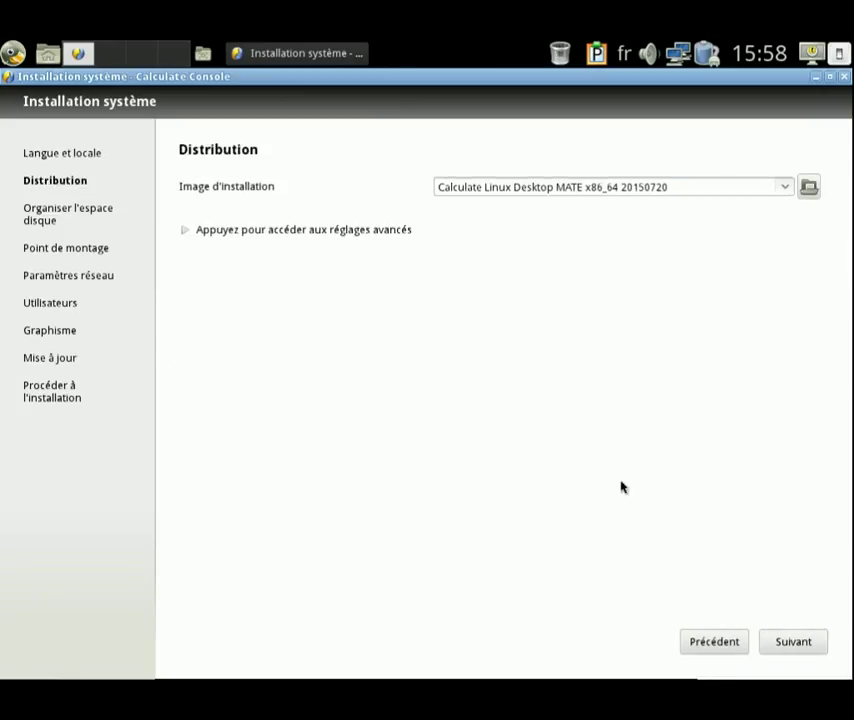
{"action": "left_click", "coordinate": [786, 193]}
{"action": "left_click", "coordinate": [766, 188]}
{"action": "left_click", "coordinate": [783, 188]}
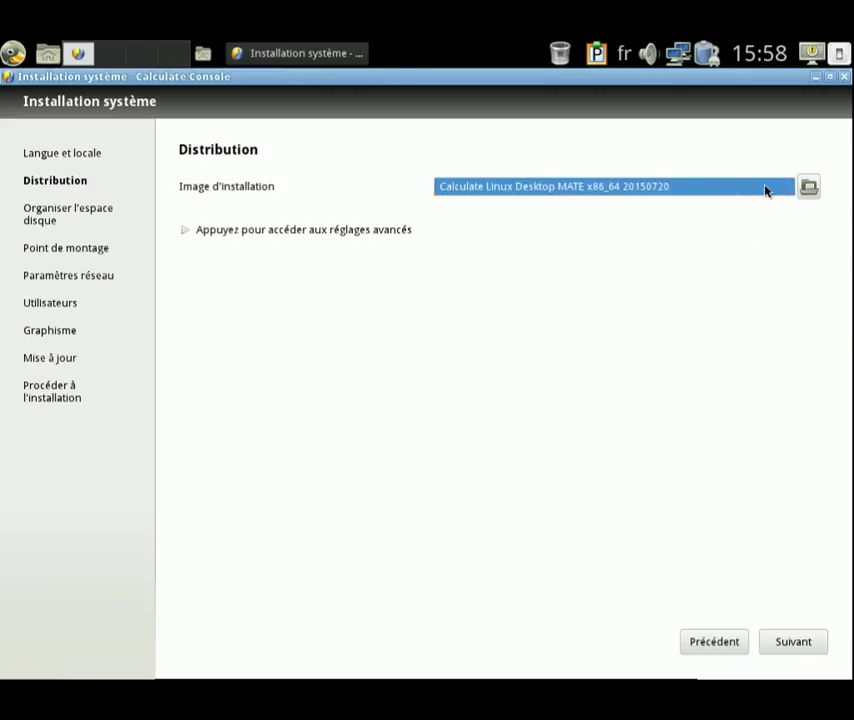
{"action": "left_click", "coordinate": [766, 190]}
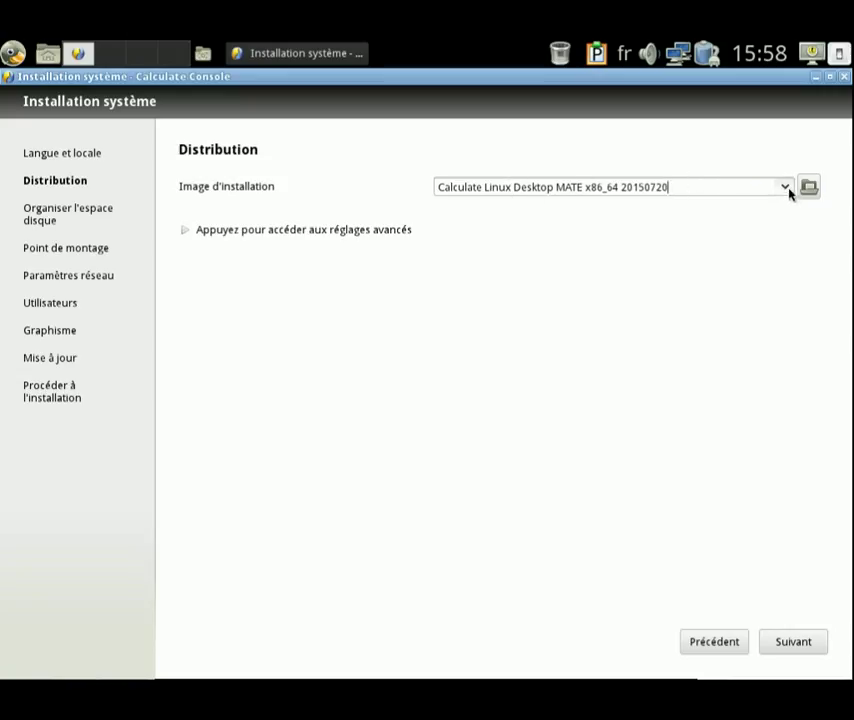
{"action": "left_click", "coordinate": [796, 643]}
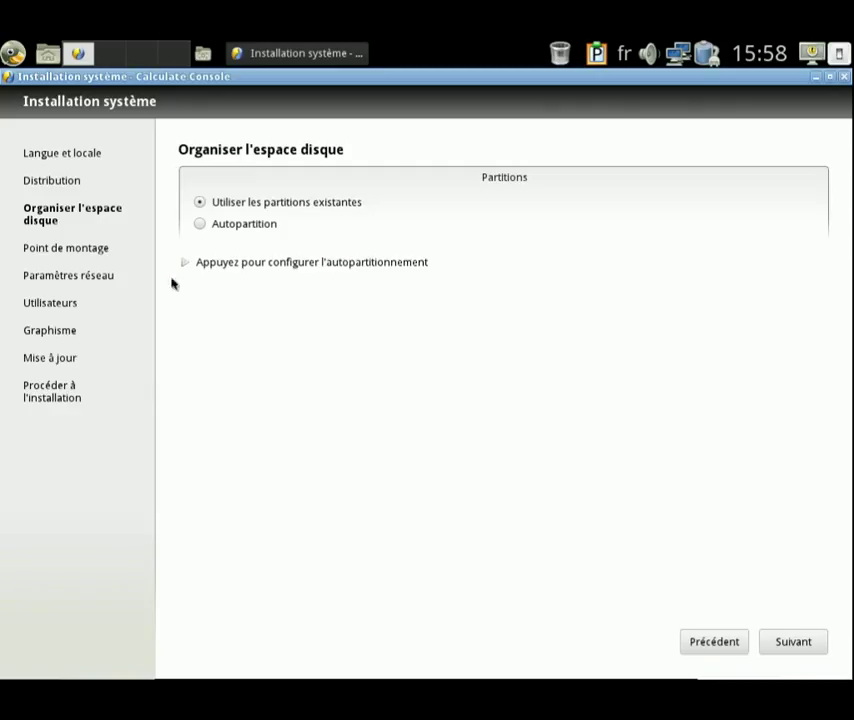
Step: Examine the advanced settings of Autopartition, discard them and return to using the existing partitions
{"action": "left_click", "coordinate": [199, 226]}
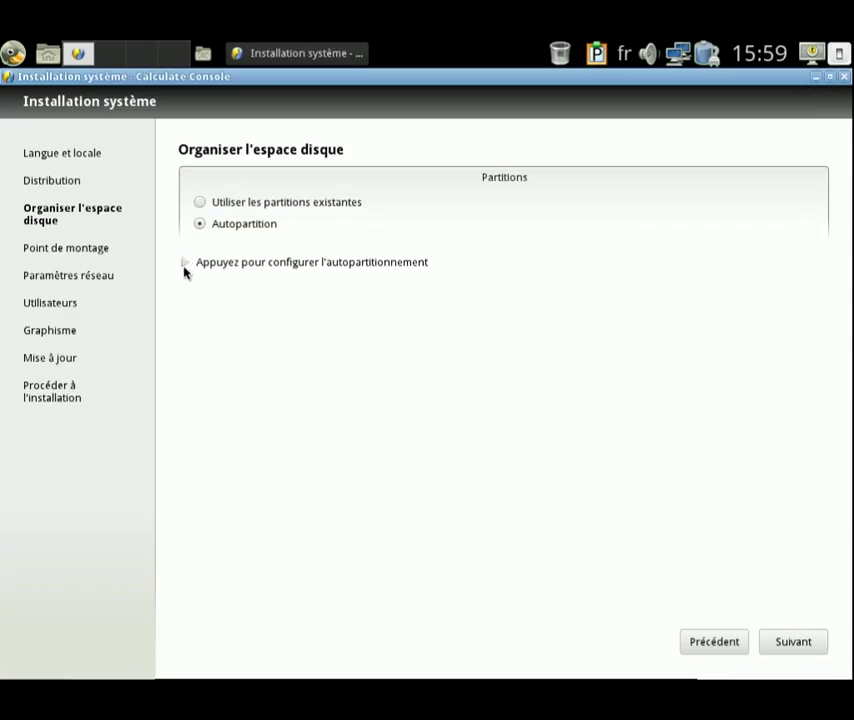
{"action": "left_click", "coordinate": [185, 264]}
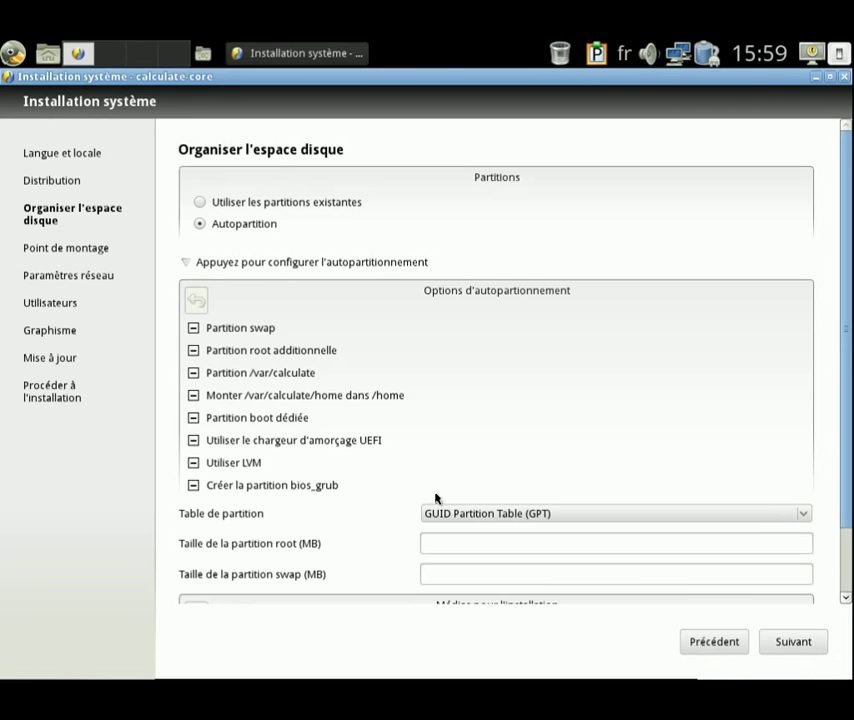
{"action": "scroll", "coordinate": [839, 435], "scroll_direction": "down", "scroll_amount": 2}
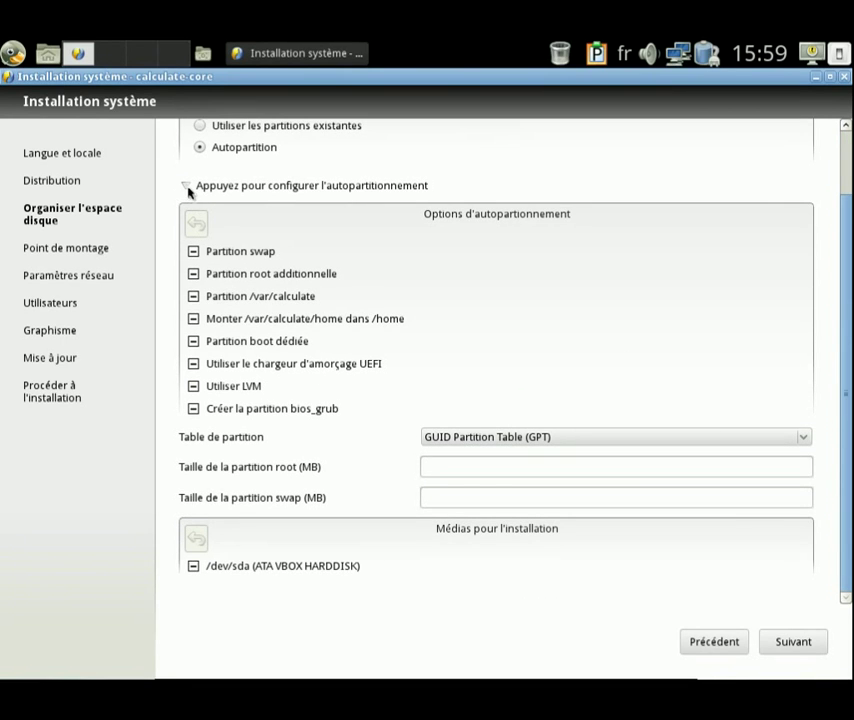
{"action": "left_click", "coordinate": [186, 187]}
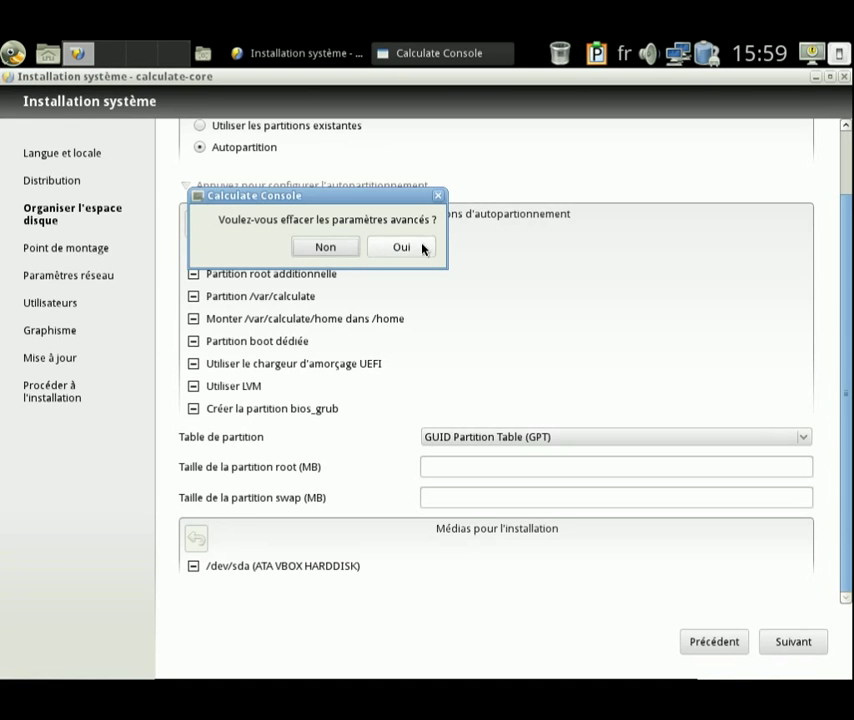
{"action": "left_click", "coordinate": [421, 245]}
{"action": "left_click", "coordinate": [201, 204]}
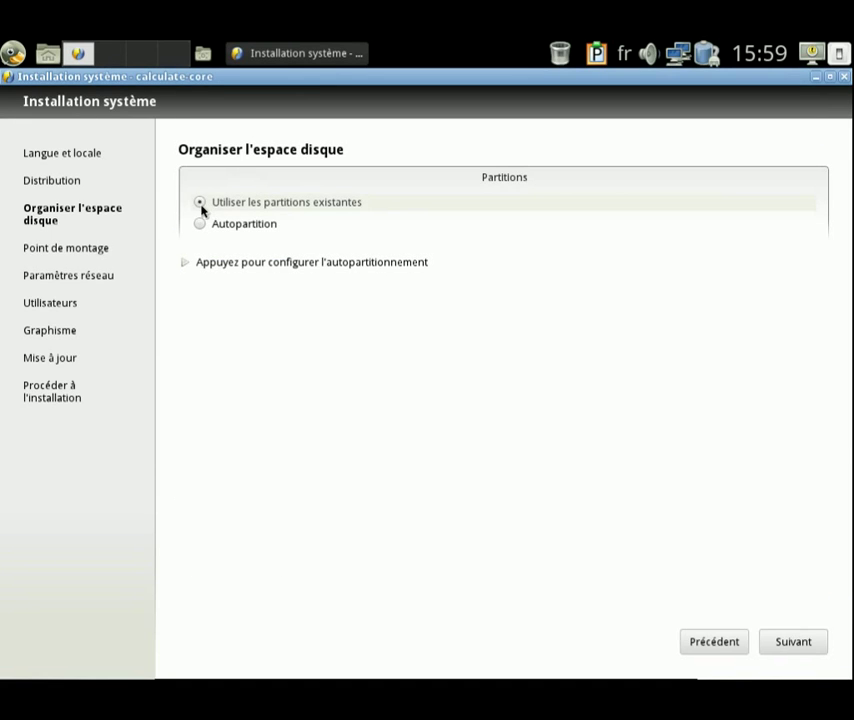
Step: Continue with the existing partitions and add /dev/sda1 with mount point swap and file system swap
{"action": "left_click", "coordinate": [808, 643]}
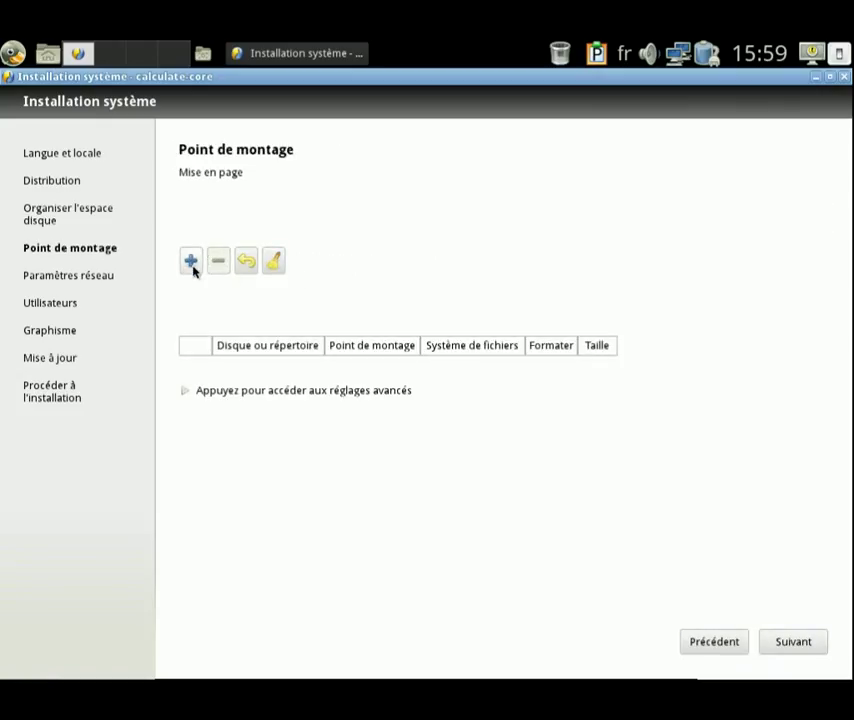
{"action": "left_click", "coordinate": [191, 262]}
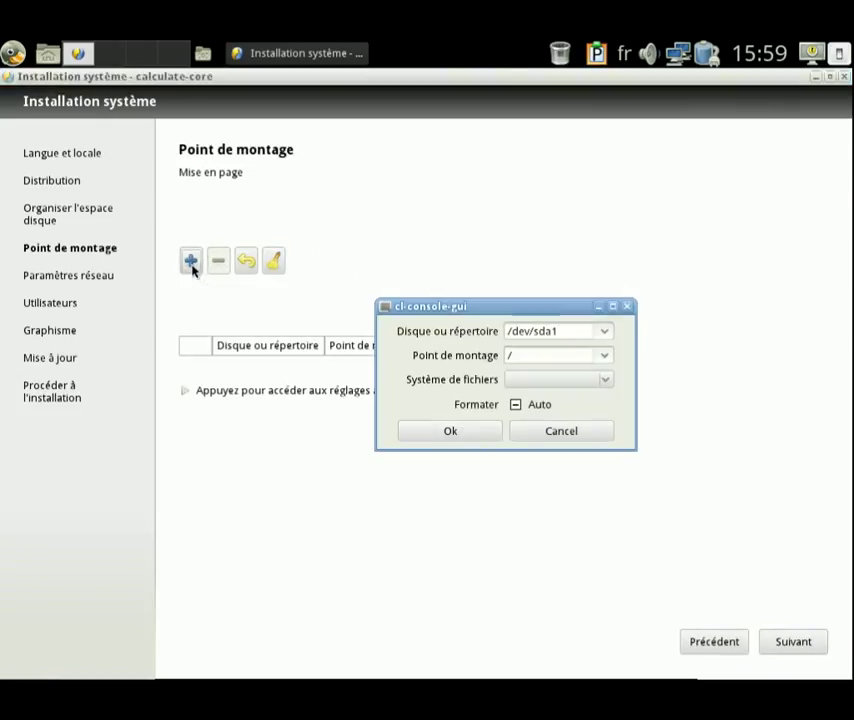
{"action": "left_click", "coordinate": [605, 339]}
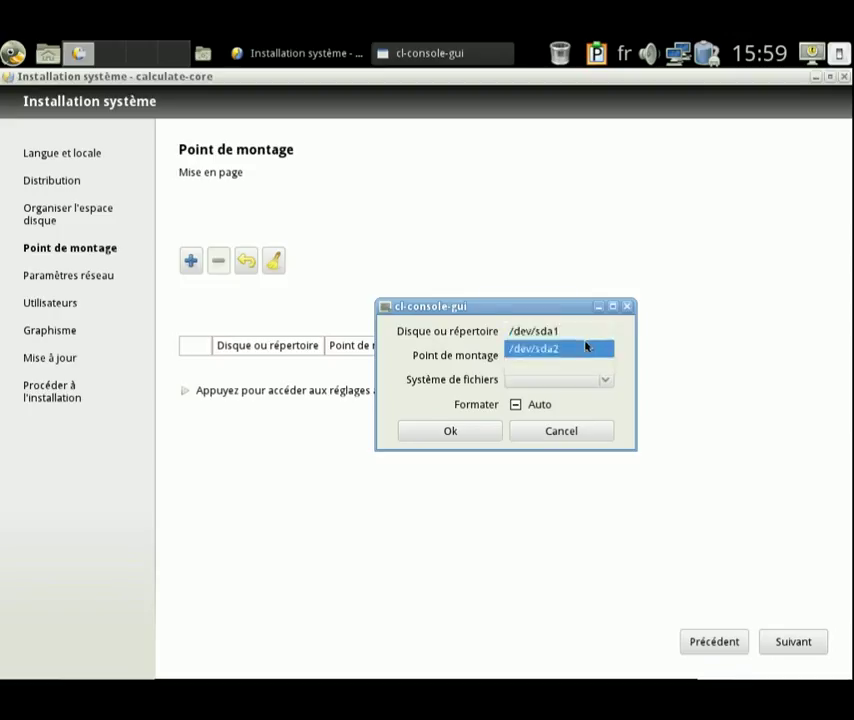
{"action": "left_click", "coordinate": [587, 330]}
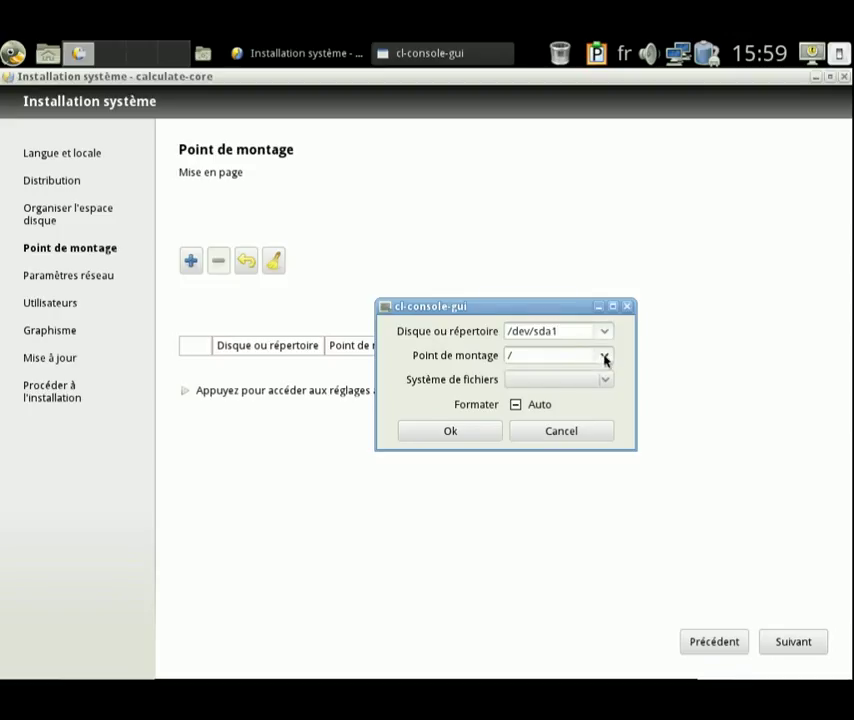
{"action": "left_click", "coordinate": [605, 357]}
{"action": "left_click", "coordinate": [558, 482]}
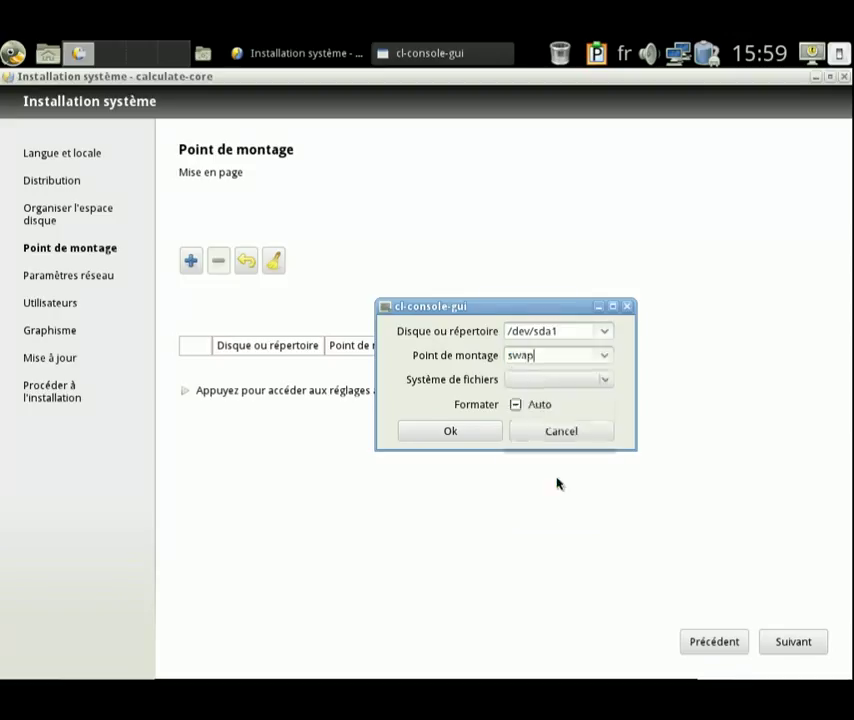
{"action": "left_click", "coordinate": [540, 379]}
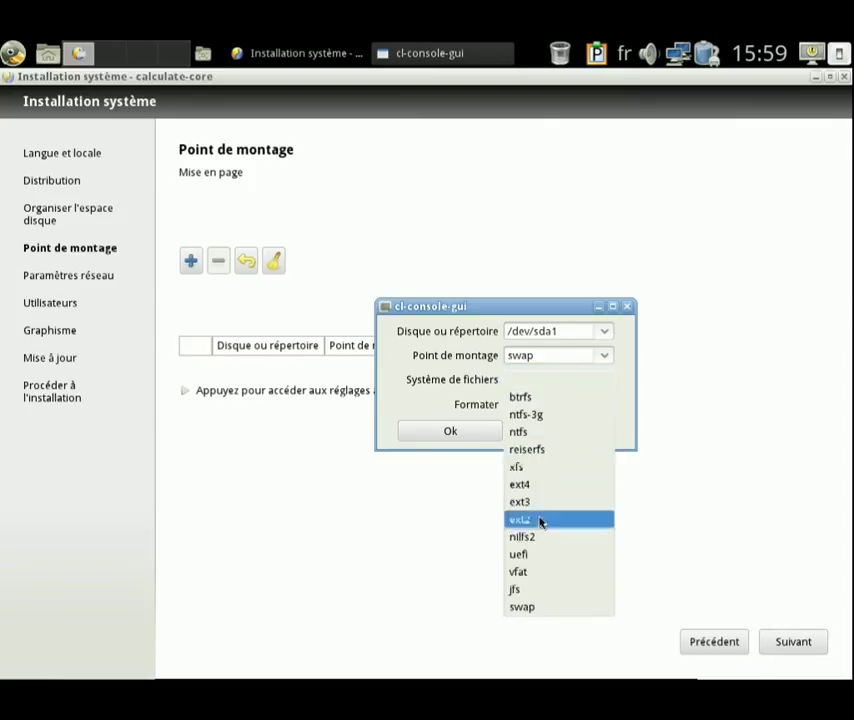
{"action": "left_click", "coordinate": [526, 607]}
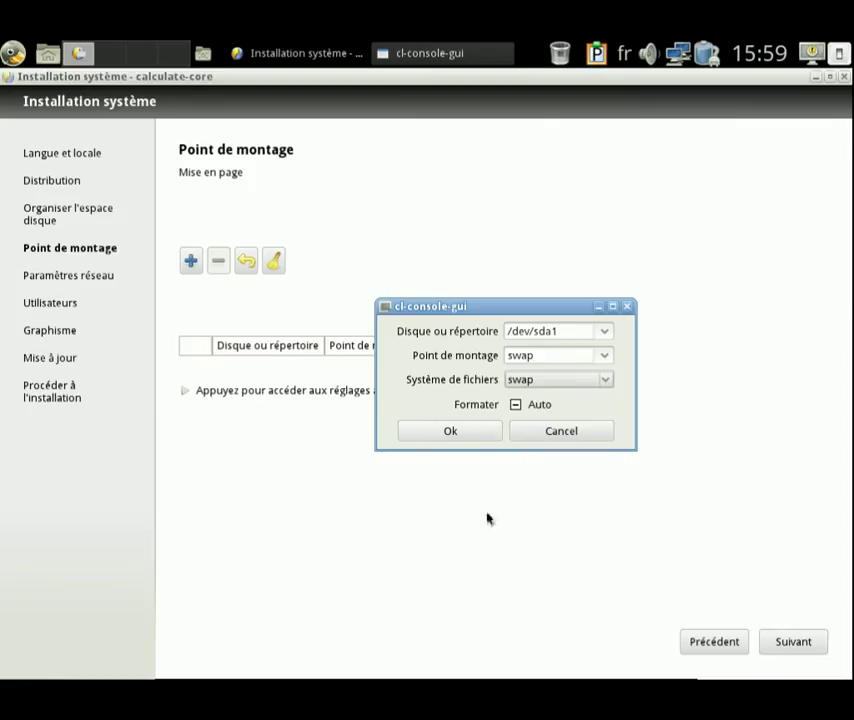
{"action": "left_click", "coordinate": [452, 432]}
Step: Add /dev/sda2 with mount point /, file system ext4 and formatting enabled
{"action": "left_click", "coordinate": [195, 251]}
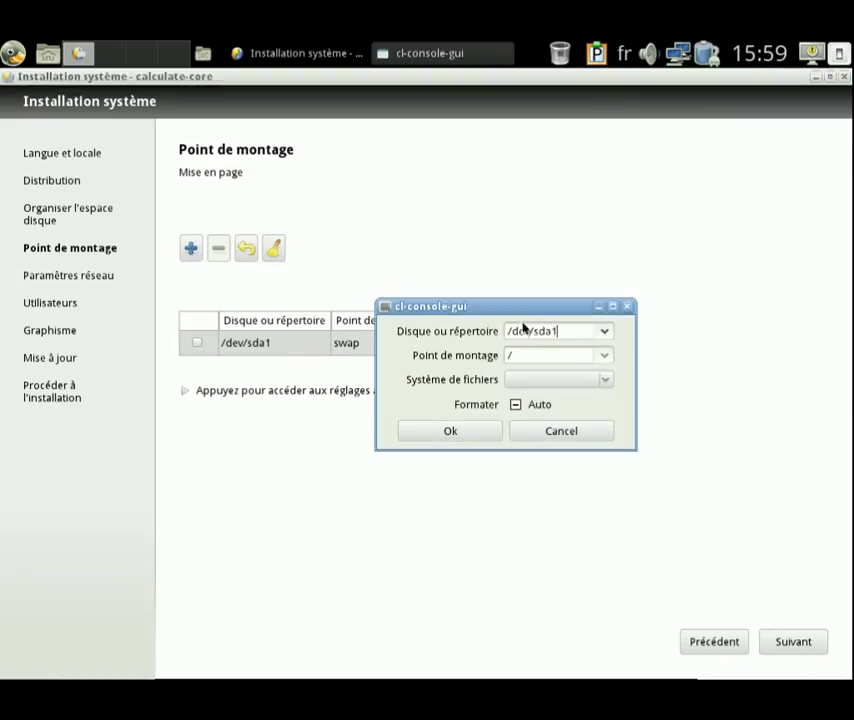
{"action": "left_click", "coordinate": [598, 331]}
{"action": "left_click", "coordinate": [585, 347]}
{"action": "left_click", "coordinate": [579, 386]}
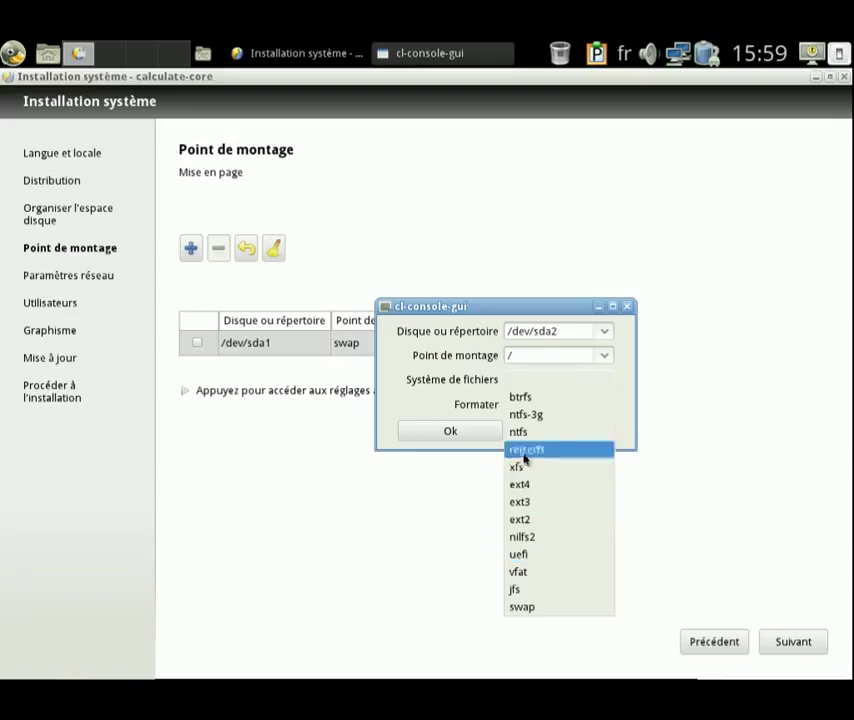
{"action": "left_click", "coordinate": [538, 487]}
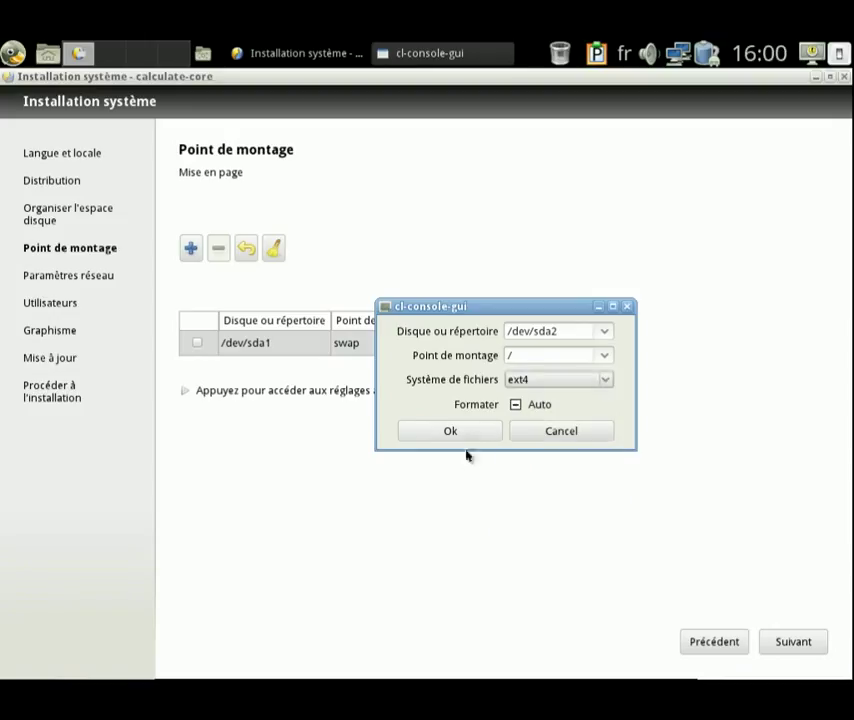
{"action": "left_click", "coordinate": [516, 405]}
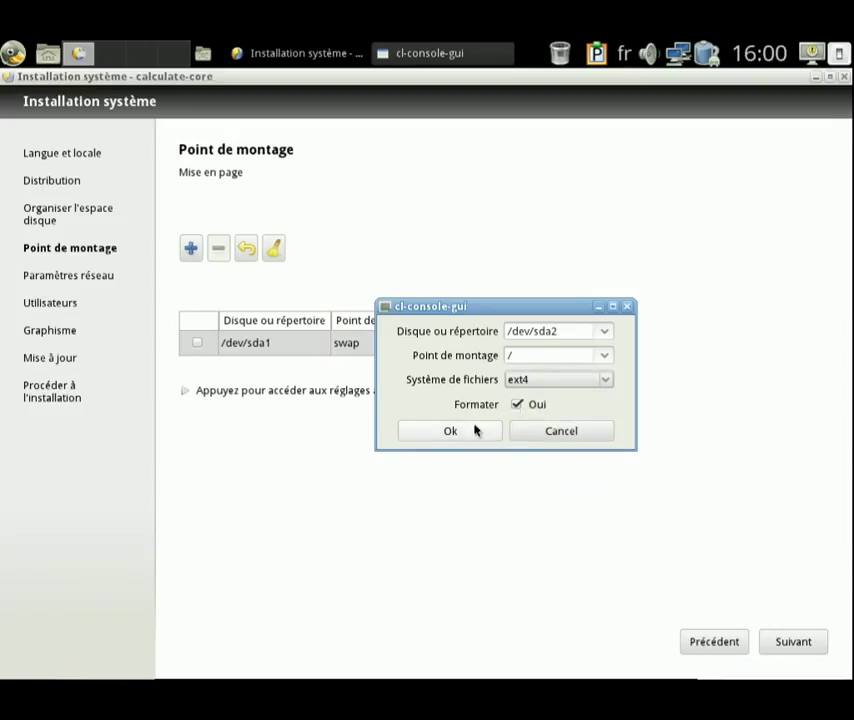
{"action": "left_click", "coordinate": [467, 434]}
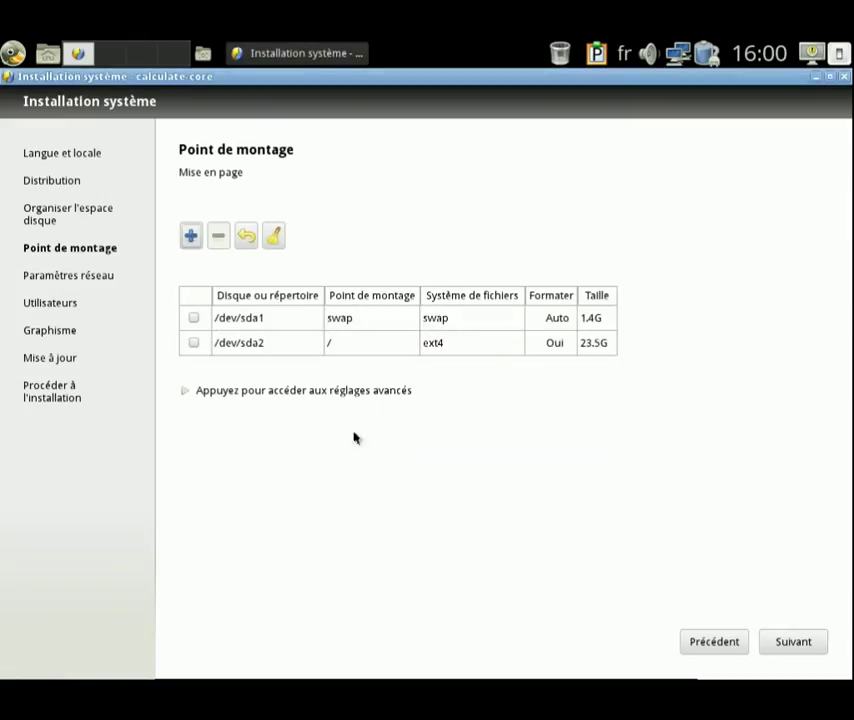
Step: Expand the advanced mount point settings and view the available installation types without choosing one
{"action": "left_click", "coordinate": [187, 393]}
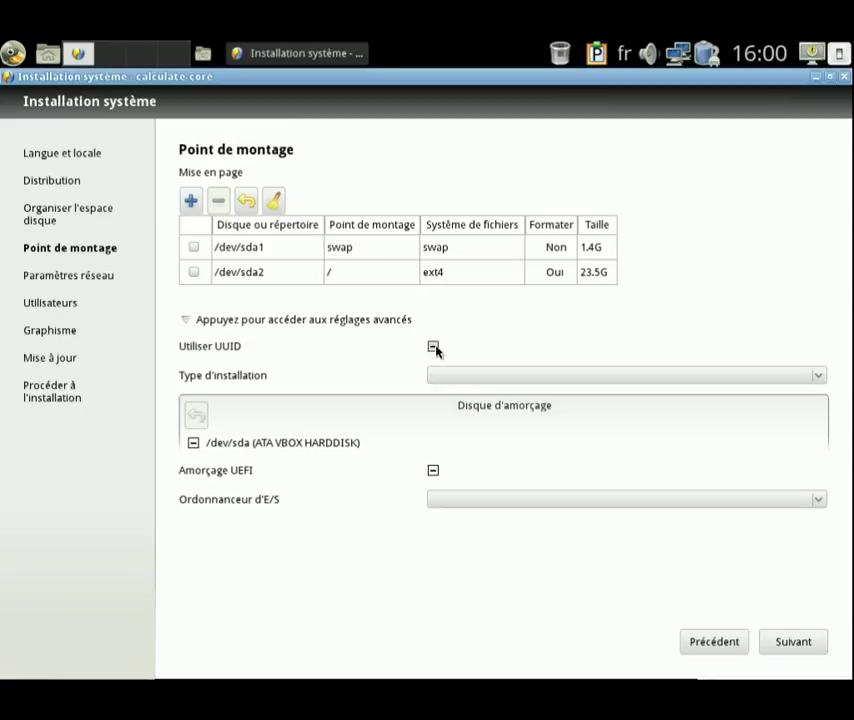
{"action": "left_click", "coordinate": [473, 383]}
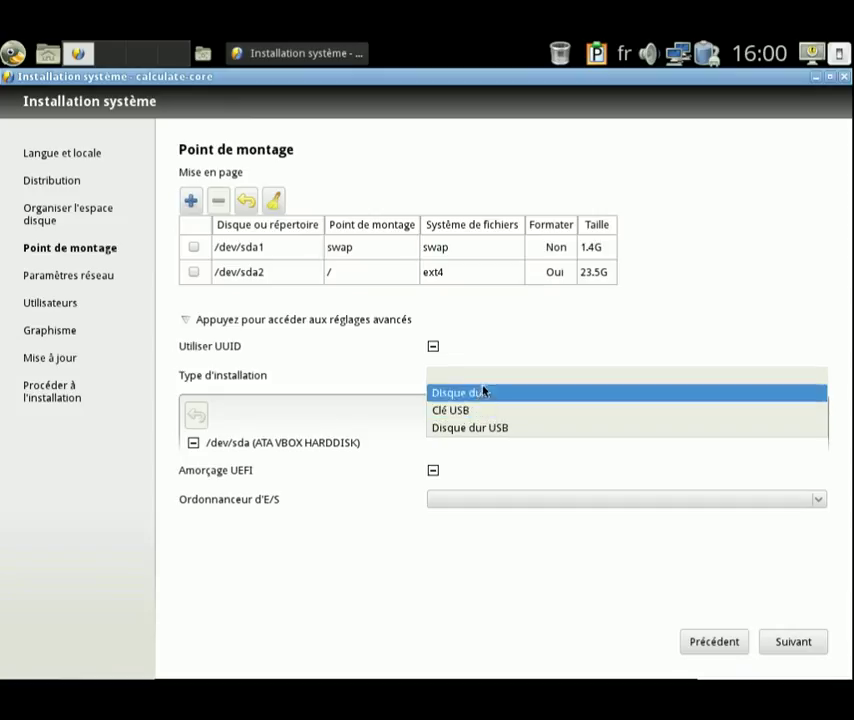
{"action": "left_click", "coordinate": [484, 384]}
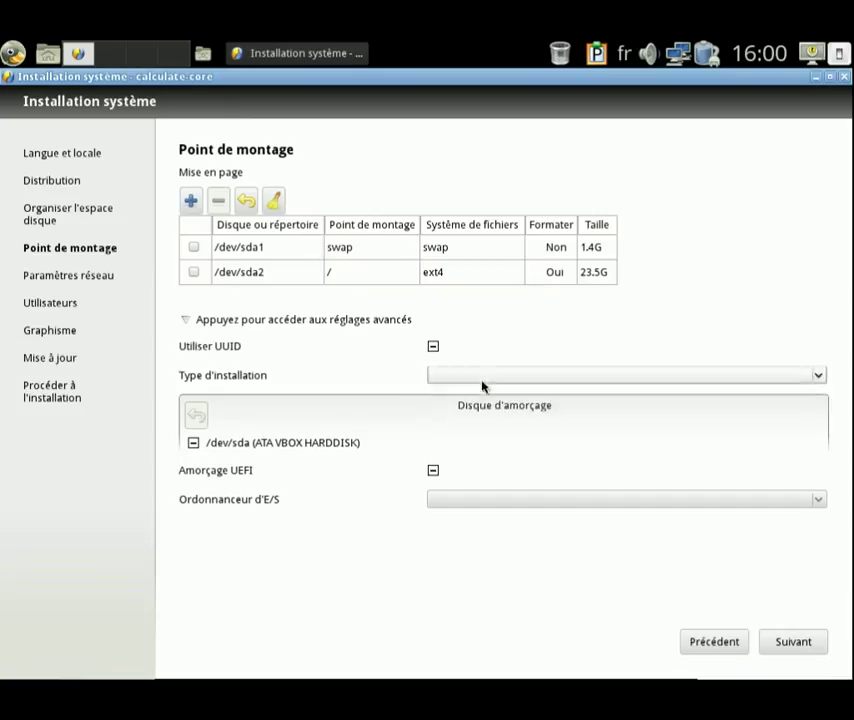
Step: Select /dev/sda (ATA VBOX HARDDISK) as the boot disk and continue to the network settings
{"action": "left_click", "coordinate": [193, 442]}
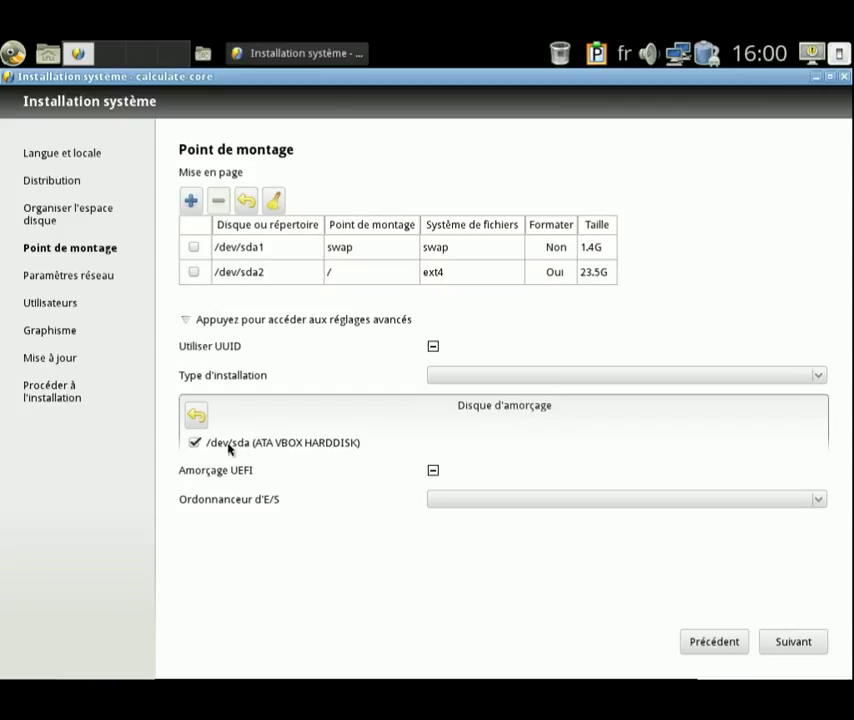
{"action": "left_click", "coordinate": [793, 641]}
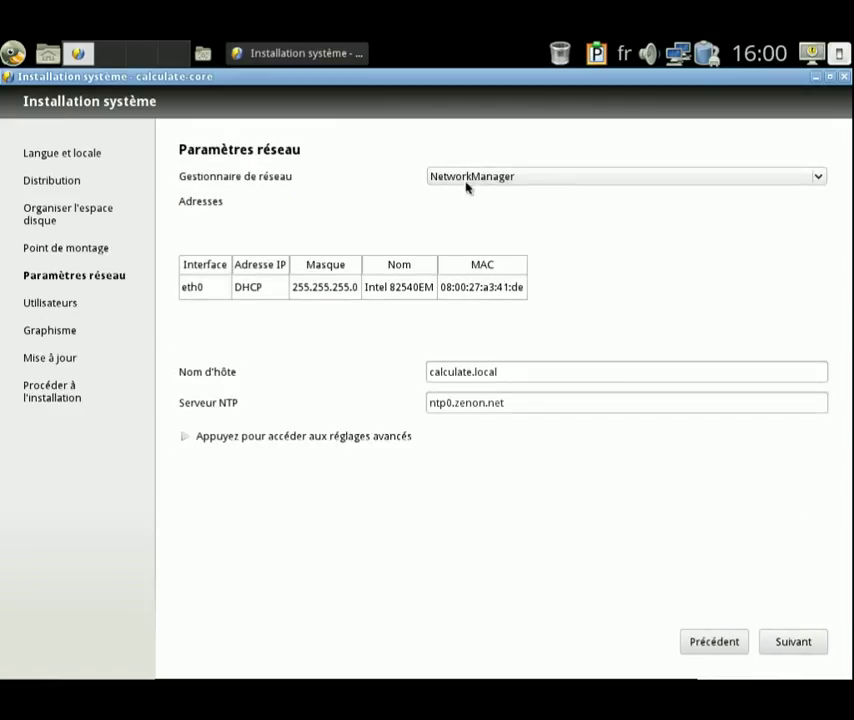
Step: Keep NetworkManager as the network manager, check the Ethernet connection, set the host name to CLDM and continue
{"action": "left_click", "coordinate": [532, 184]}
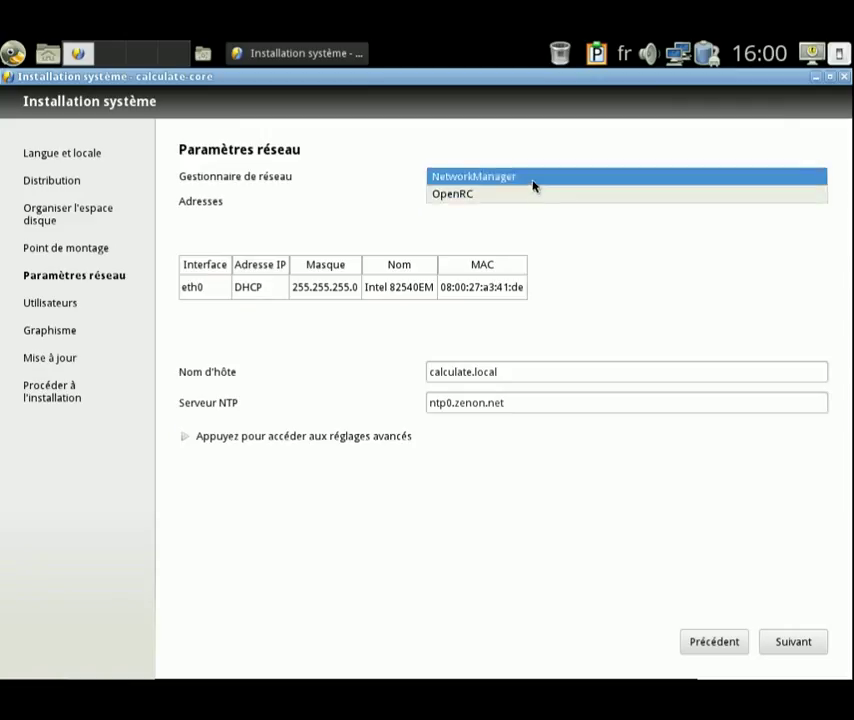
{"action": "left_click", "coordinate": [532, 184]}
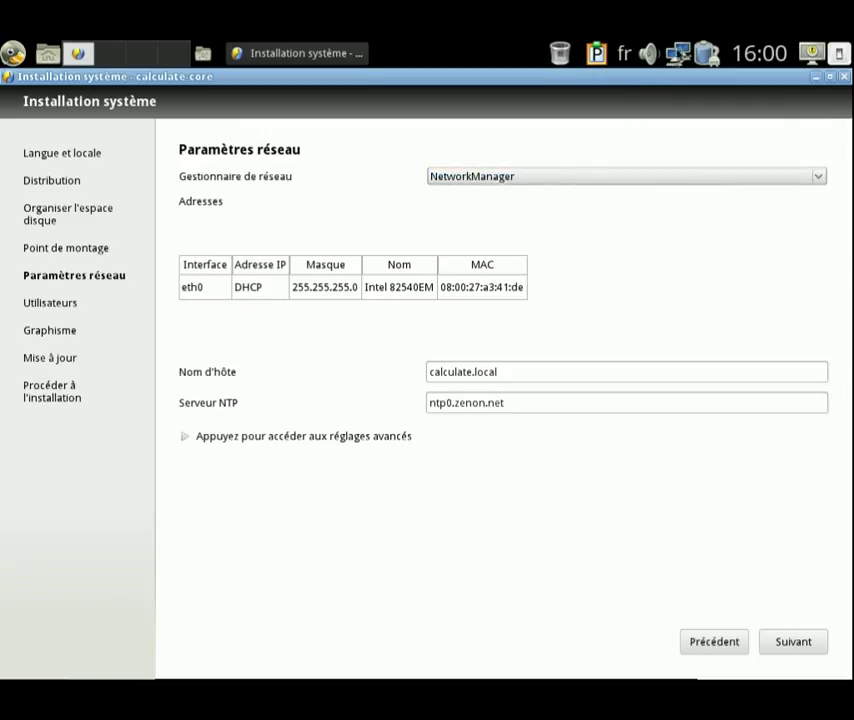
{"action": "left_click", "coordinate": [683, 56]}
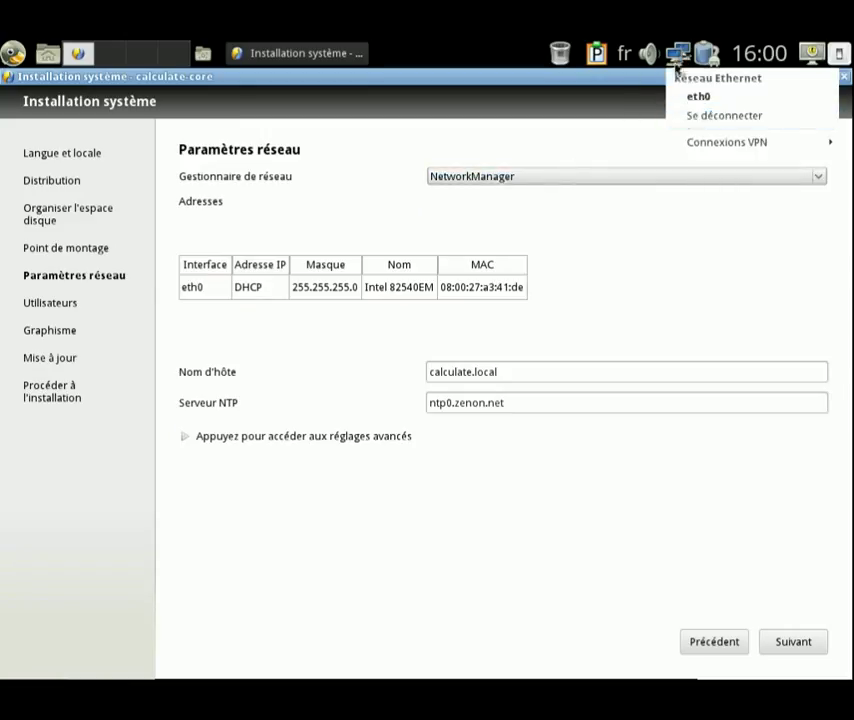
{"action": "left_click", "coordinate": [677, 56]}
{"action": "left_click_drag", "start_coordinate": [497, 371], "coordinate": [332, 355]}
{"action": "type", "text": "CLDM"}
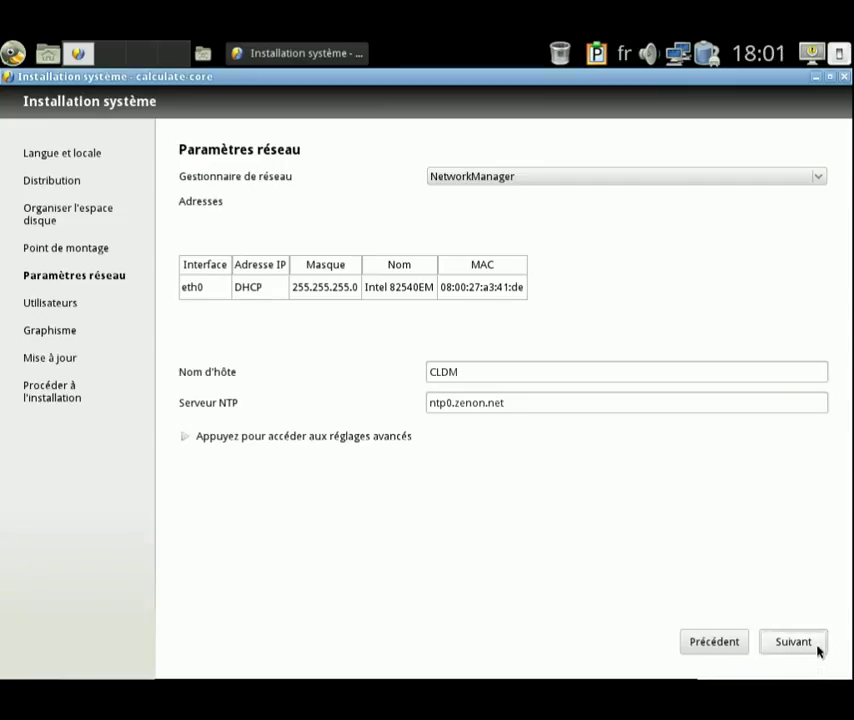
{"action": "left_click", "coordinate": [765, 648]}
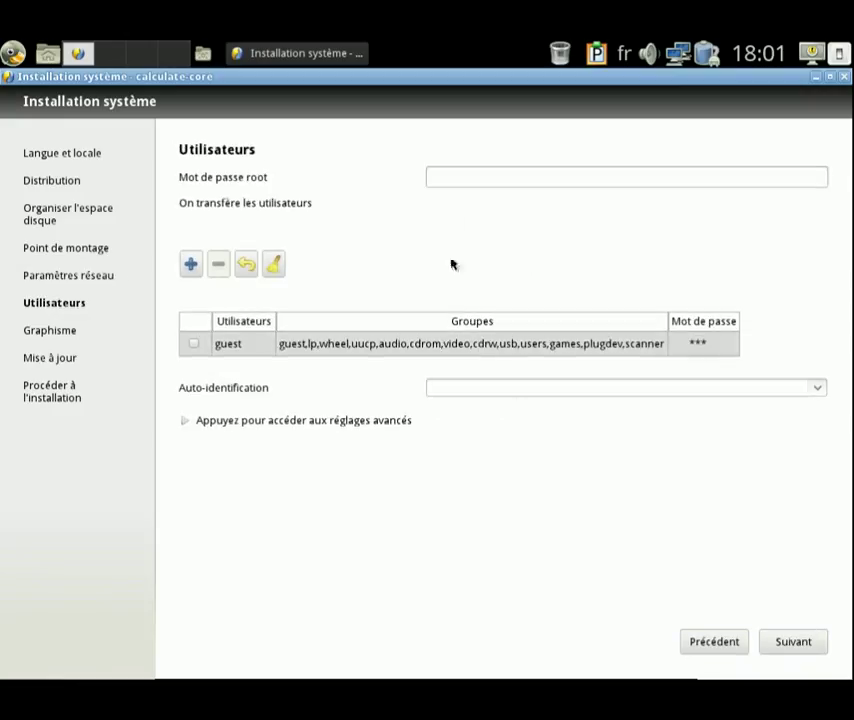
Step: Enter and repeat the root password and confirm it
{"action": "left_click", "coordinate": [468, 178]}
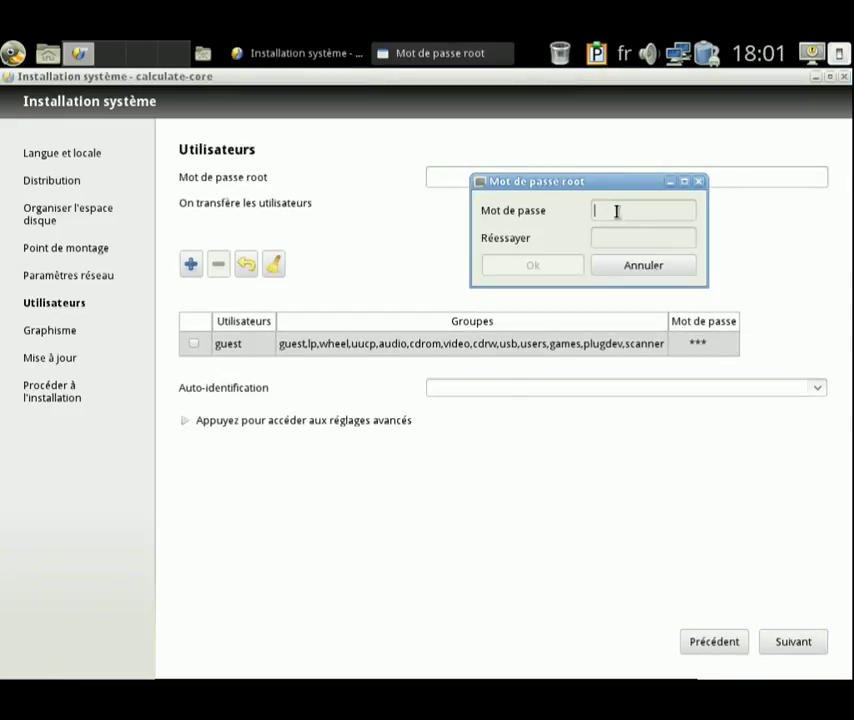
{"action": "type", "text": "****************"}
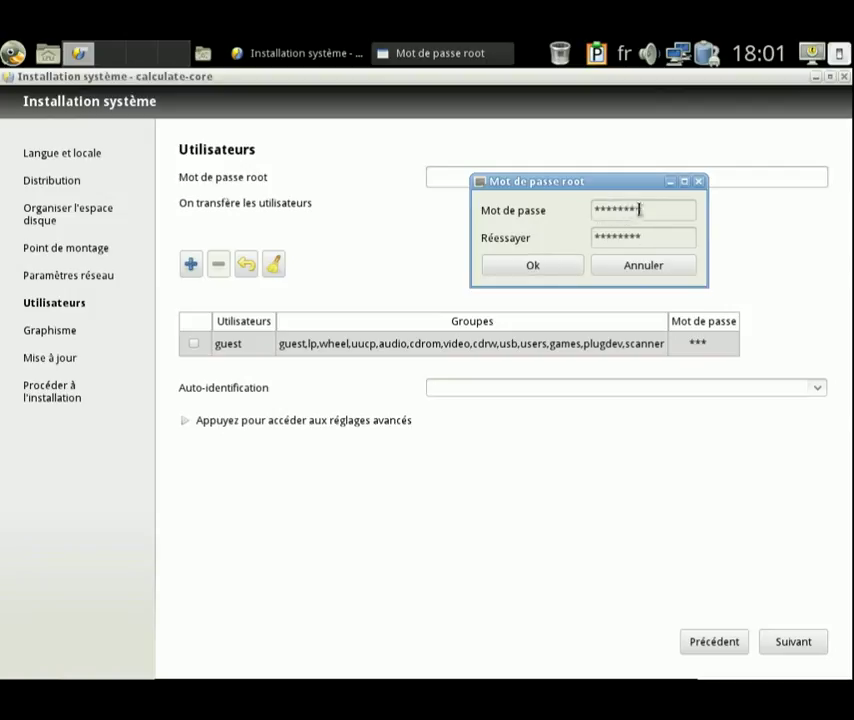
{"action": "left_click", "coordinate": [532, 266]}
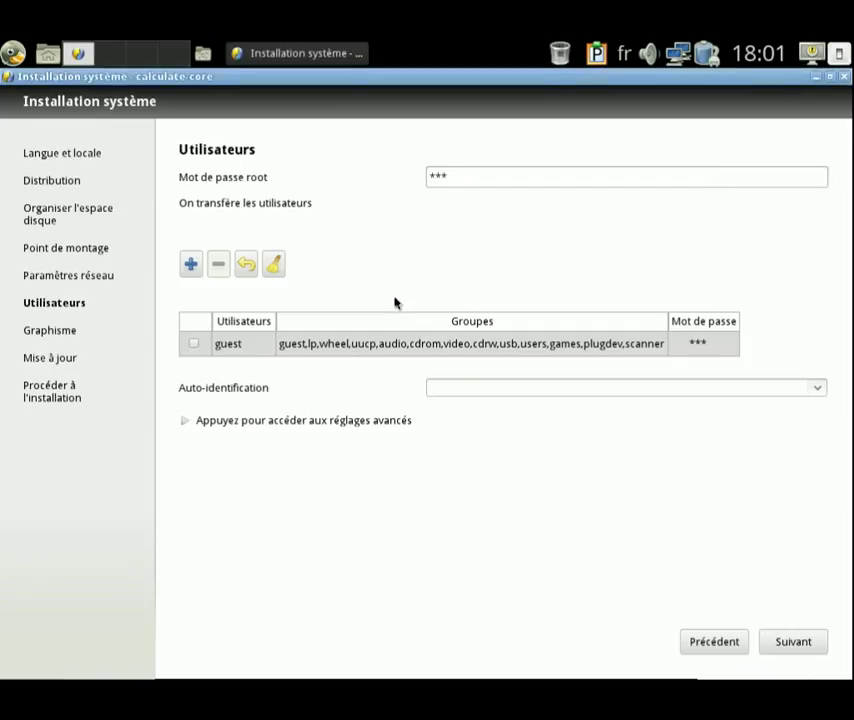
Step: Replace the guest user's name with the personal user name, keep its groups, and enter and repeat the user password
{"action": "double_click", "coordinate": [237, 348]}
{"action": "left_click_drag", "start_coordinate": [396, 330], "coordinate": [316, 301]}
{"action": "type", "text": "adirne"}
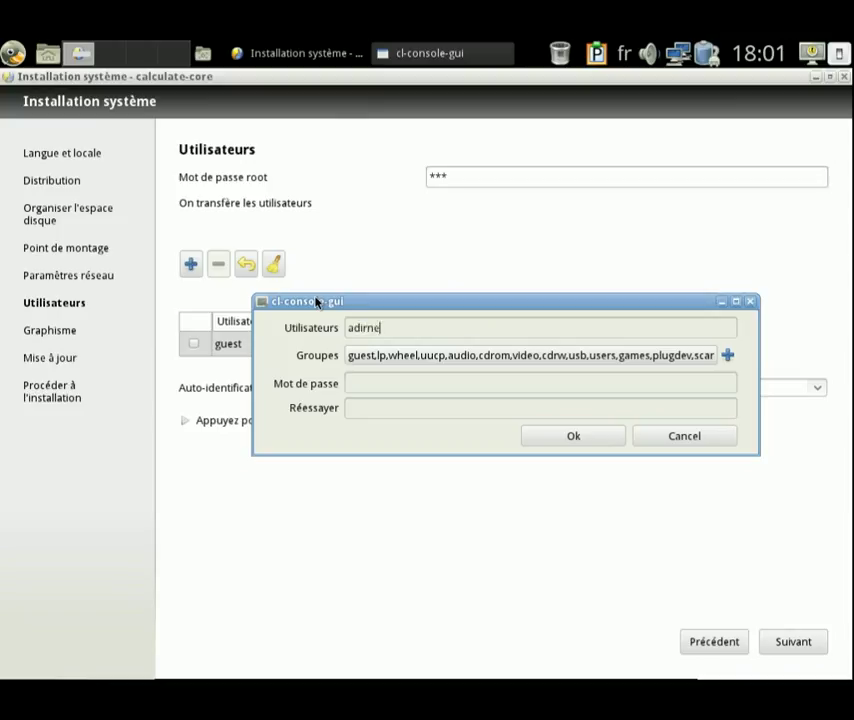
{"action": "key", "text": "BackSpace"}
{"action": "key", "text": "BackSpace"}
{"action": "type", "text": "en"}
{"action": "key", "text": "Tab"}
{"action": "type", "text": "********"}
{"action": "key", "text": "Tab"}
{"action": "type", "text": "********"}
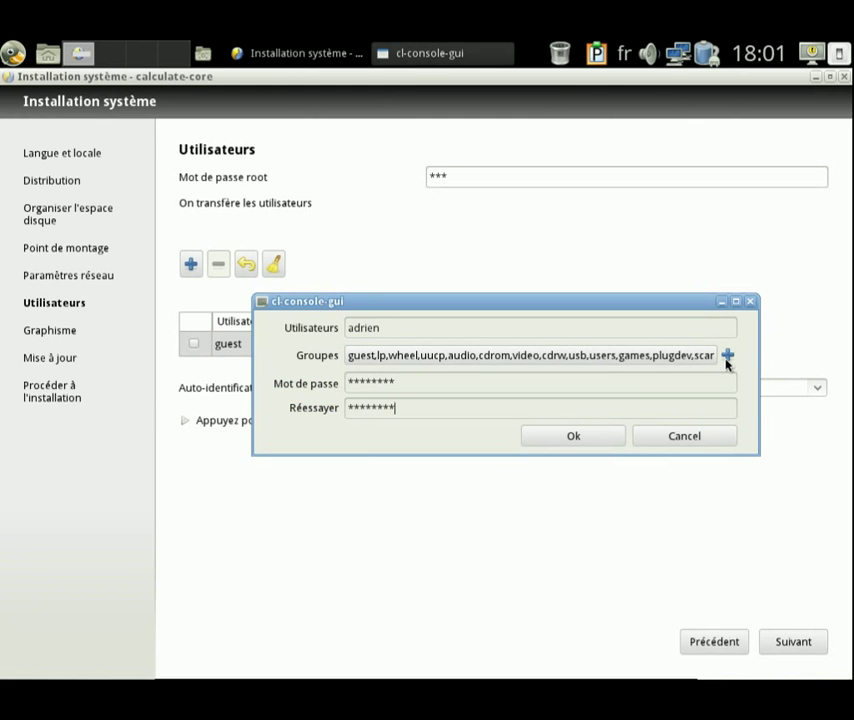
{"action": "left_click", "coordinate": [574, 436]}
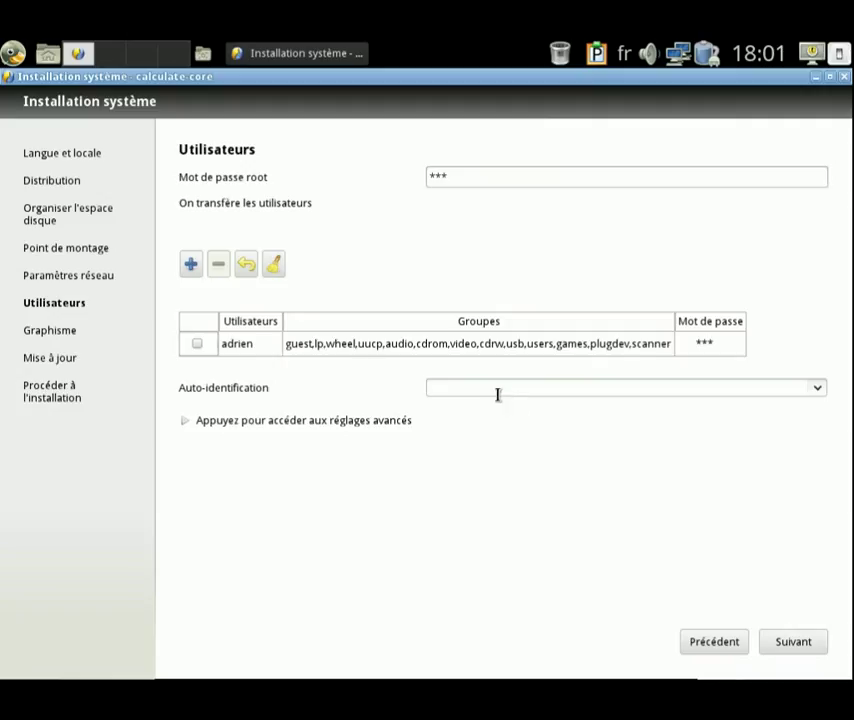
Step: Expand the advanced user settings, leave user profile encryption off and continue to the graphics settings
{"action": "left_click", "coordinate": [185, 421]}
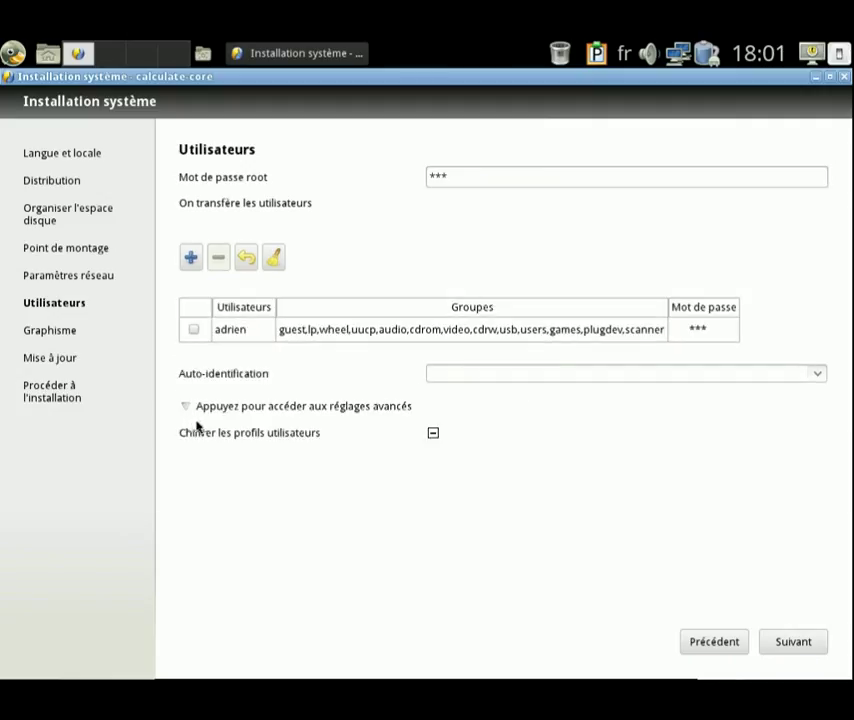
{"action": "left_click", "coordinate": [432, 434]}
{"action": "left_click", "coordinate": [779, 641]}
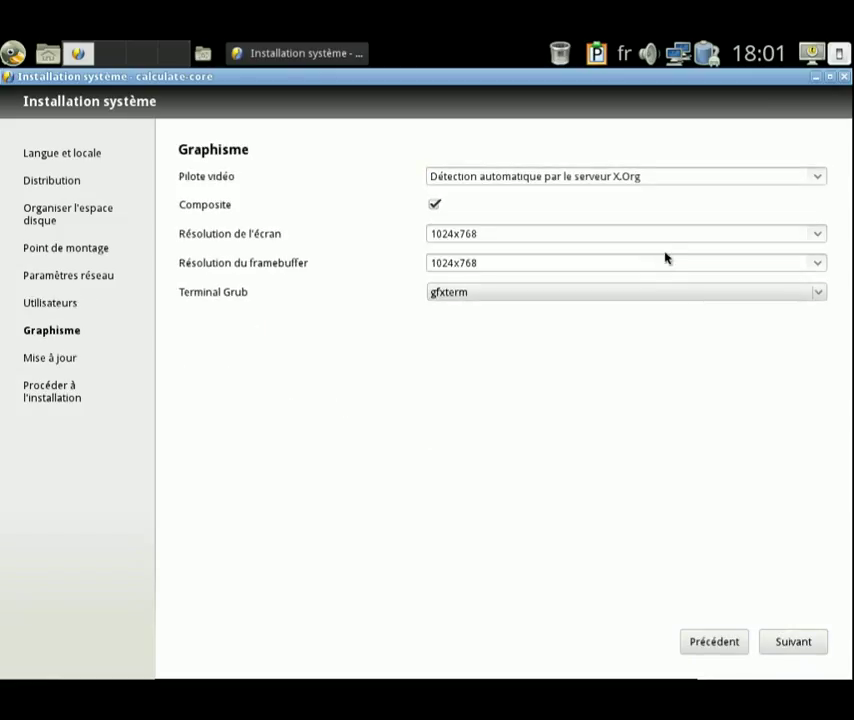
Step: Keep automatic X.Org driver detection, the 1024x768 screen resolution and the gfxterm Grub terminal, and continue
{"action": "left_click", "coordinate": [816, 179]}
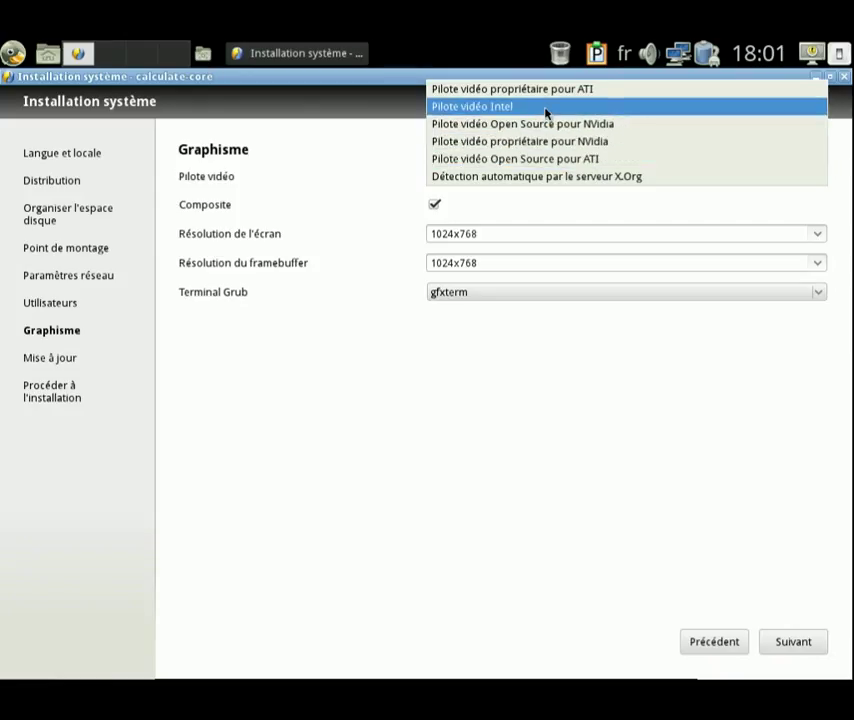
{"action": "left_click", "coordinate": [546, 178]}
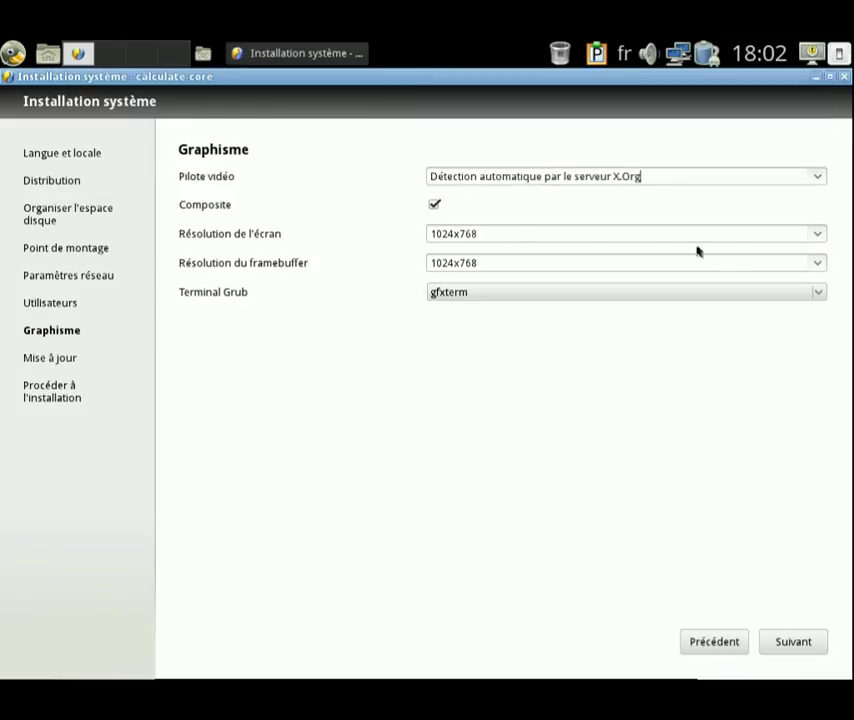
{"action": "left_click", "coordinate": [818, 236]}
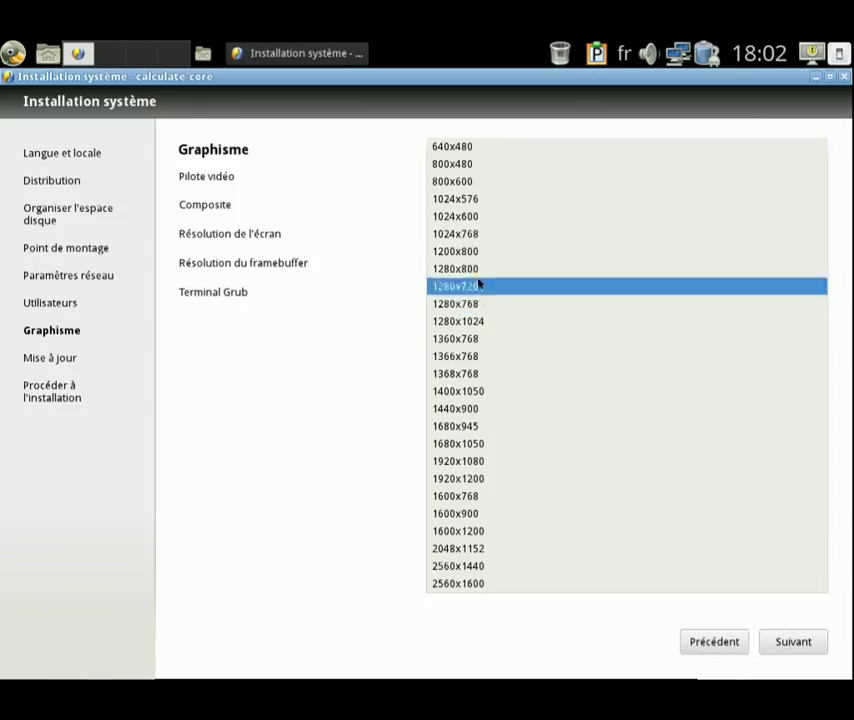
{"action": "left_click", "coordinate": [482, 236]}
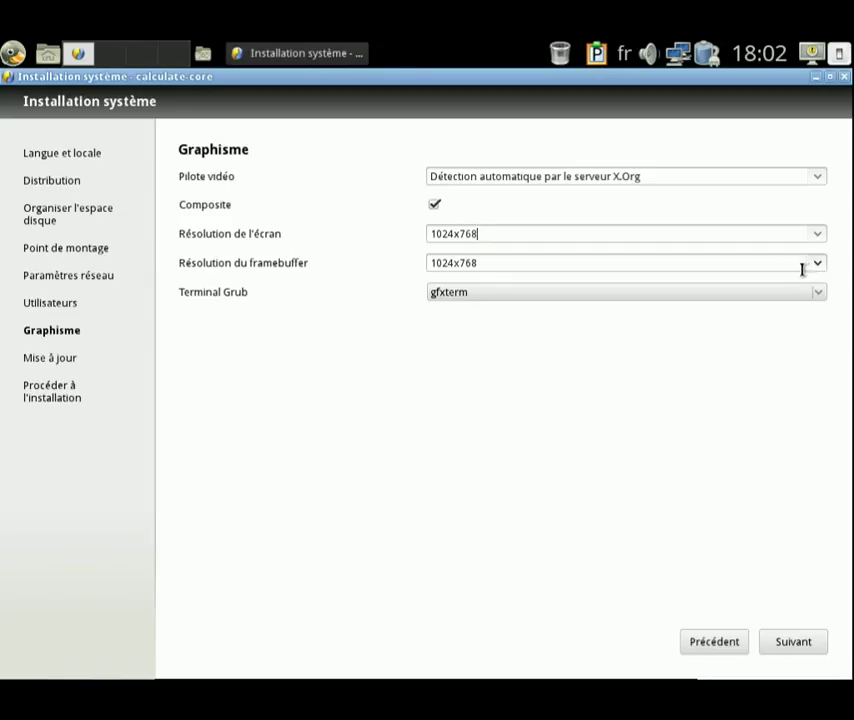
{"action": "left_click", "coordinate": [487, 297]}
{"action": "left_click", "coordinate": [466, 294]}
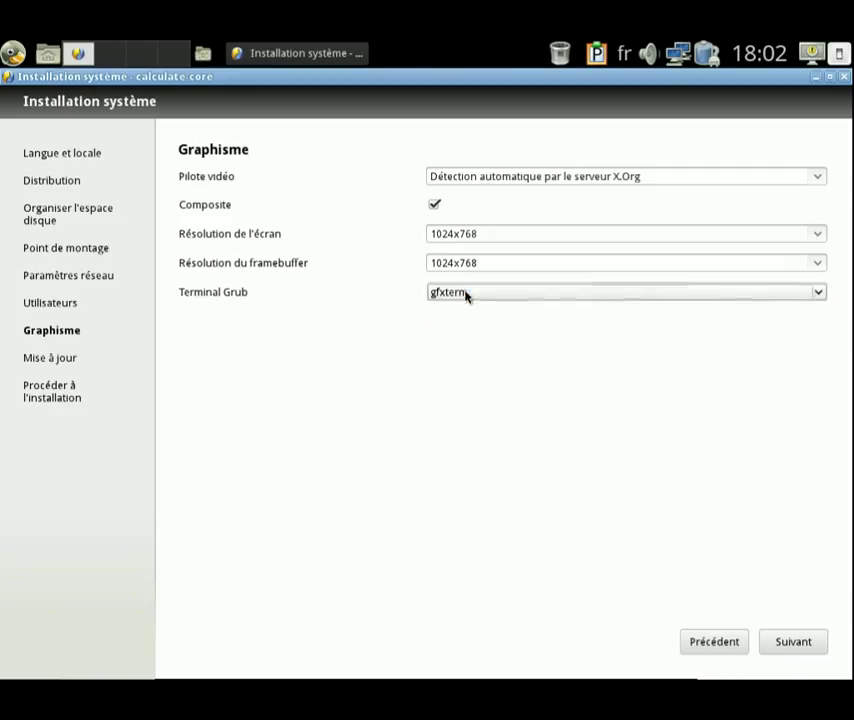
{"action": "left_click", "coordinate": [789, 645]}
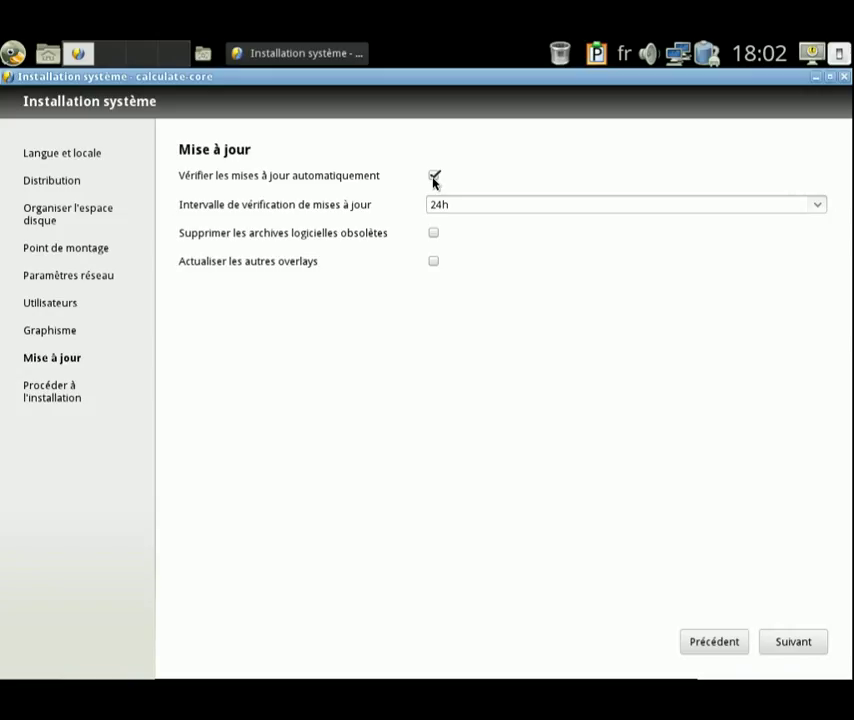
Step: Keep the automatic update check interval at 24h and continue to the installation summary
{"action": "left_click", "coordinate": [812, 204]}
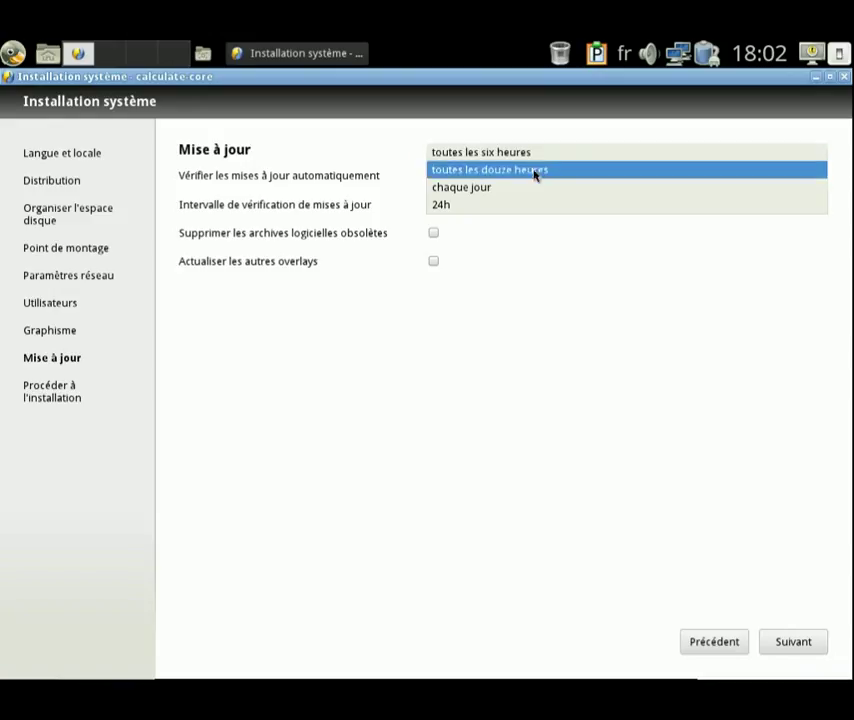
{"action": "left_click", "coordinate": [494, 207]}
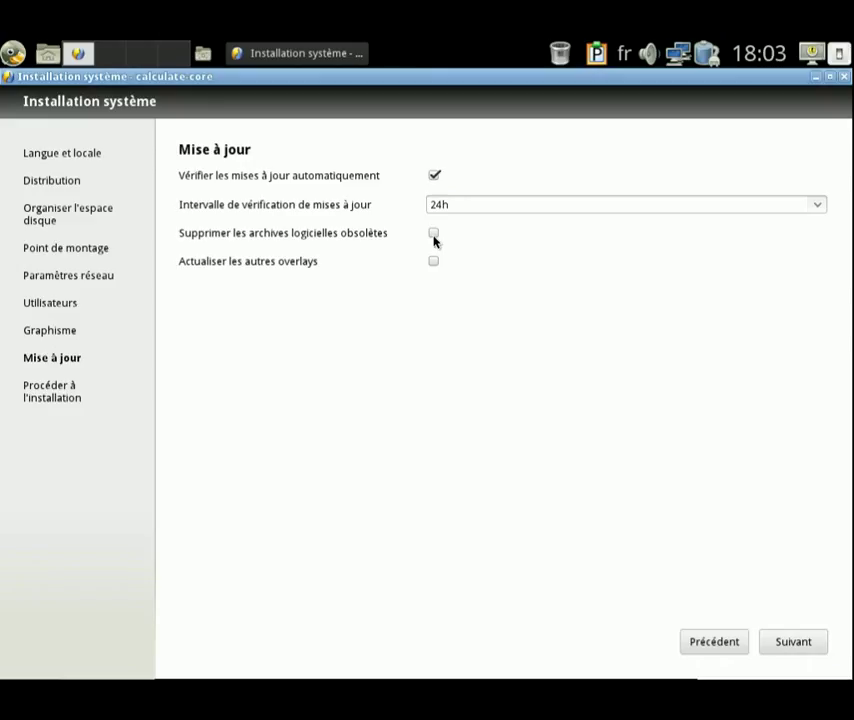
{"action": "left_click", "coordinate": [799, 651]}
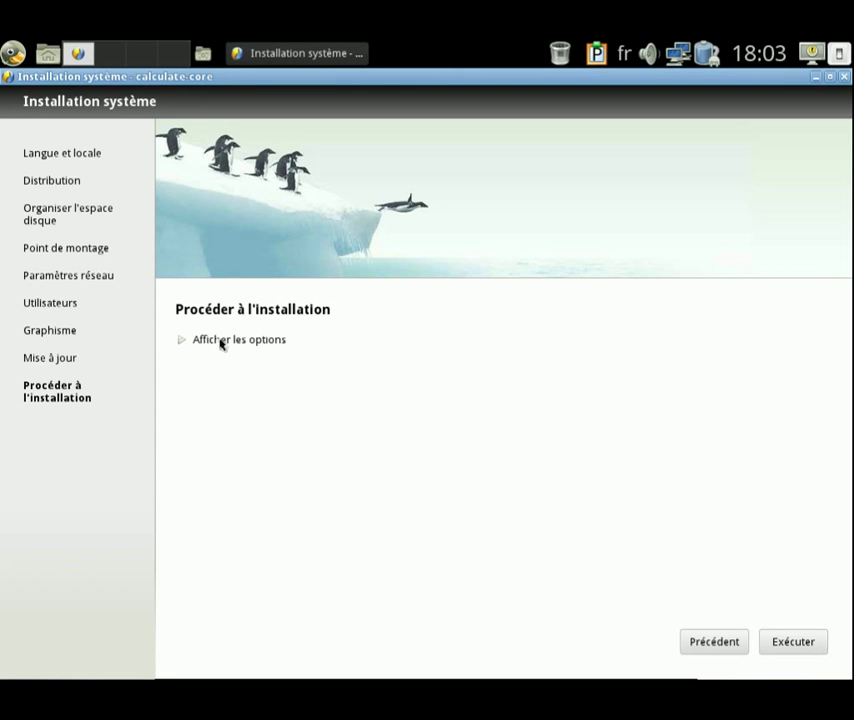
Step: Review the summary of all installation options and start the installation
{"action": "left_click", "coordinate": [268, 345]}
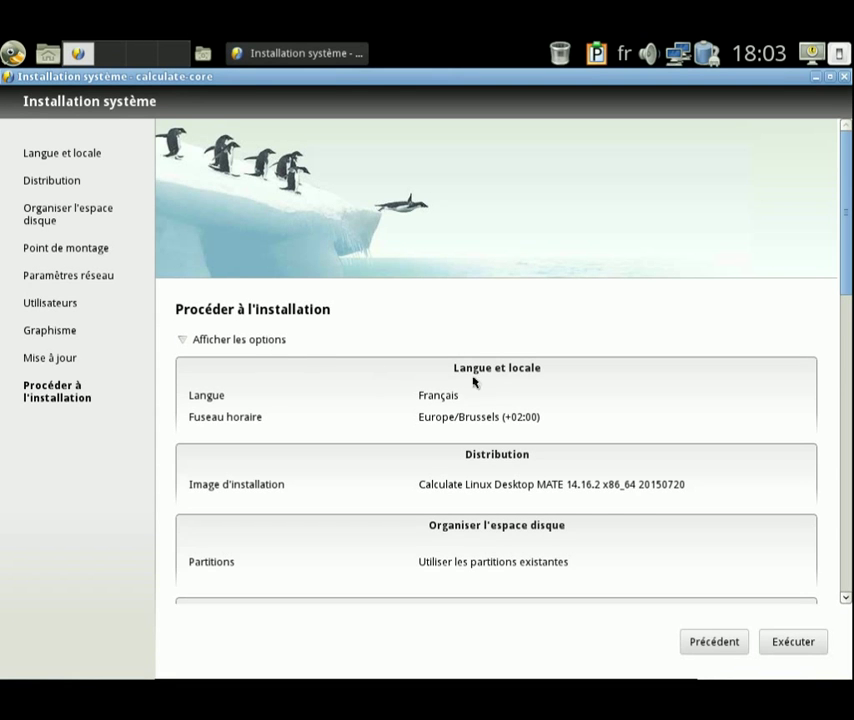
{"action": "left_click_drag", "start_coordinate": [846, 277], "coordinate": [848, 626]}
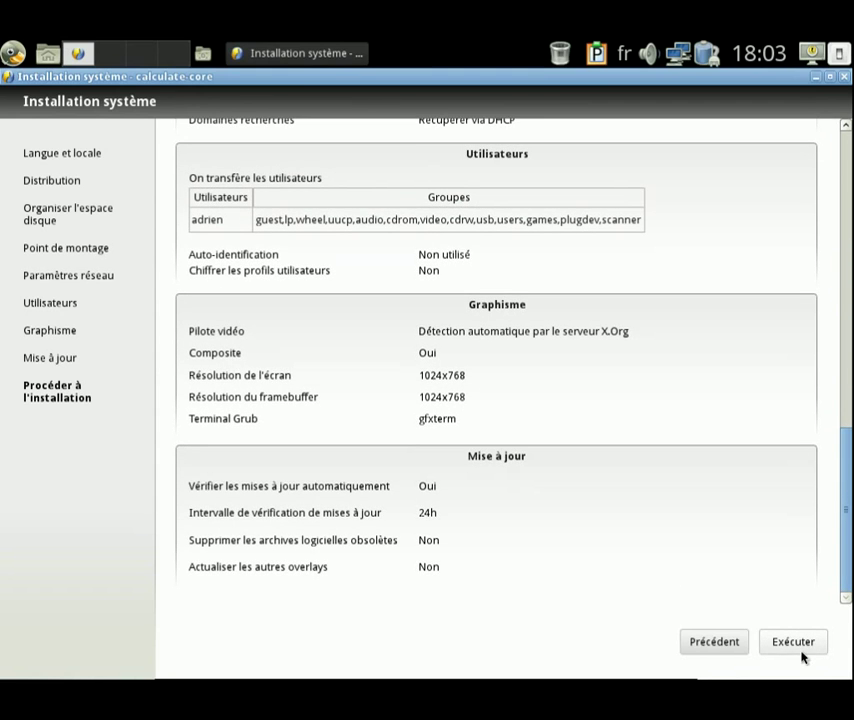
{"action": "left_click", "coordinate": [806, 646]}
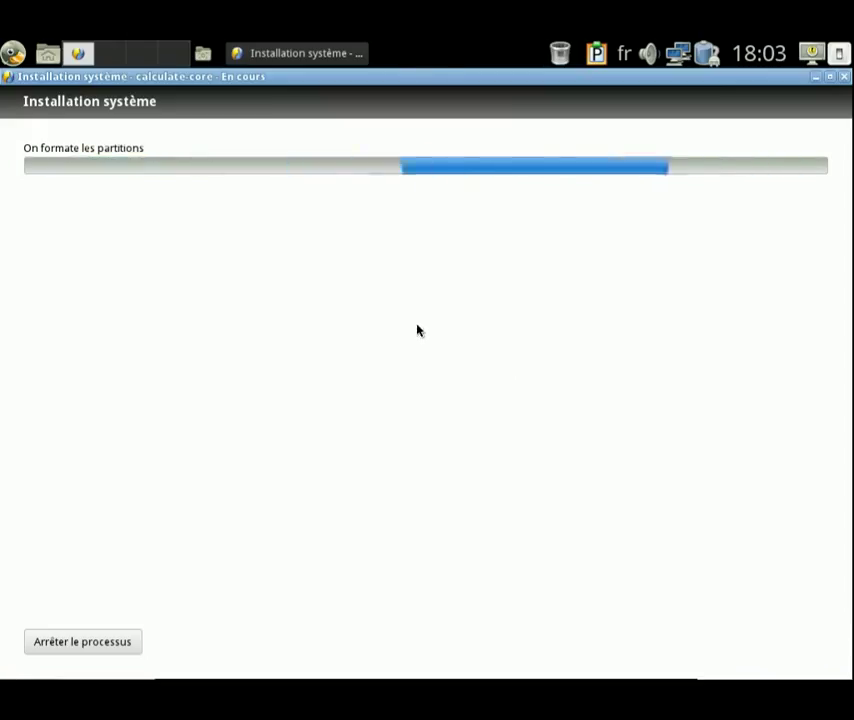
Step: Look through the accessories and office applications supplied with the system and launch LibreOffice Impress
{"action": "left_click", "coordinate": [13, 55]}
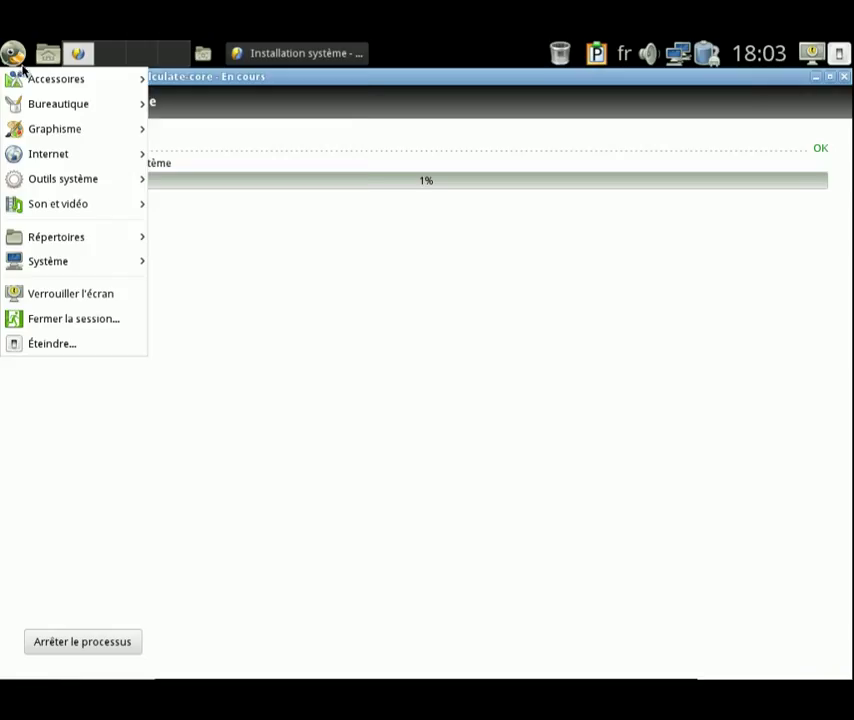
{"action": "mouse_move", "coordinate": [62, 80]}
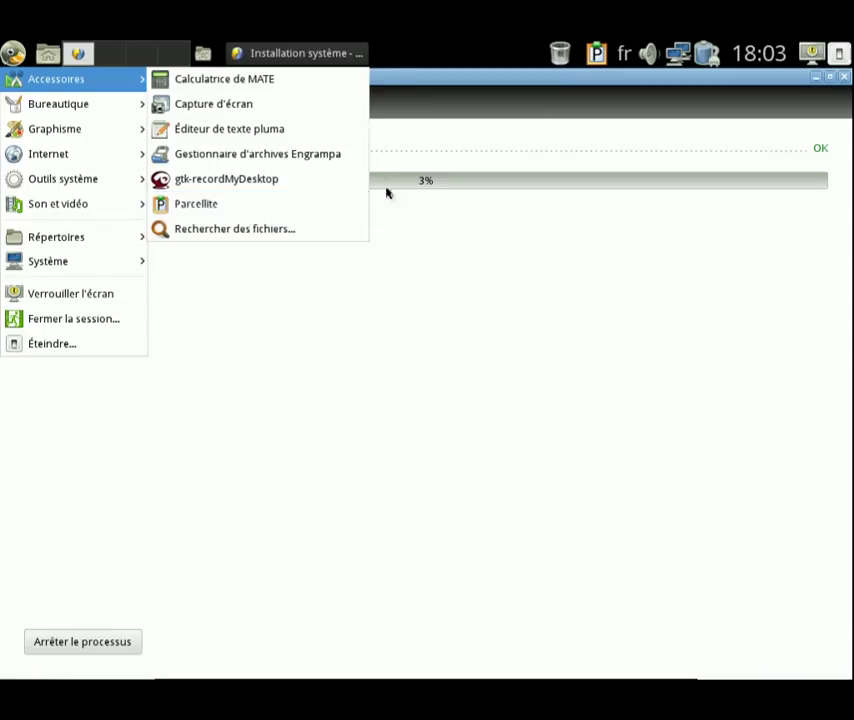
{"action": "mouse_move", "coordinate": [100, 115]}
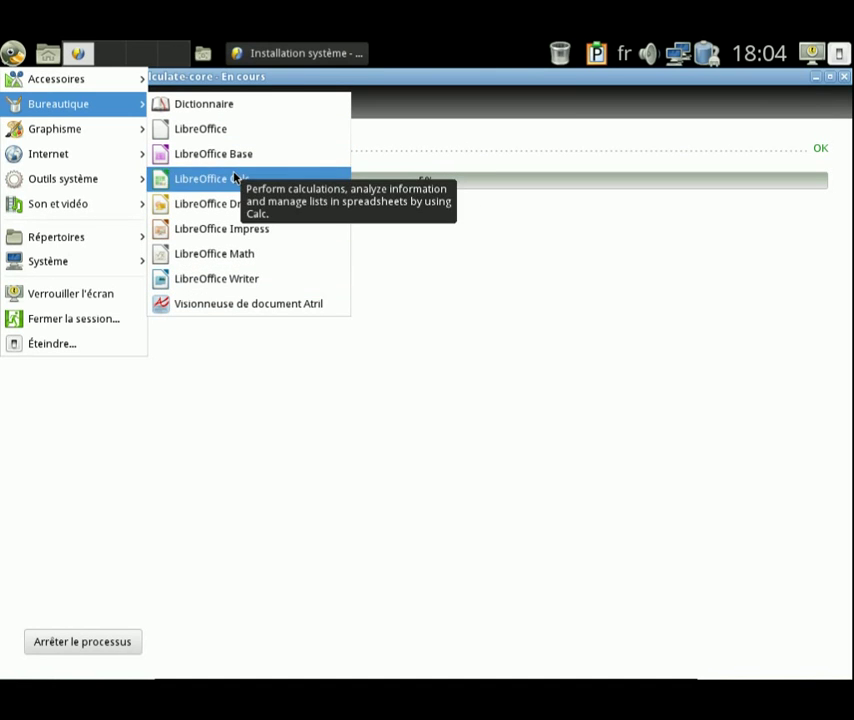
{"action": "left_click", "coordinate": [268, 236]}
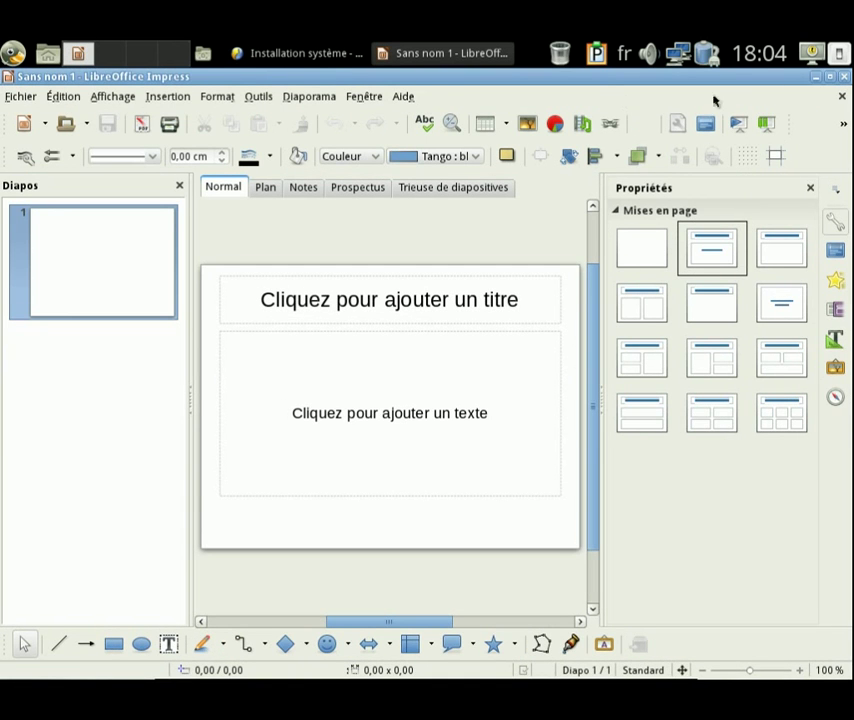
Step: View the LibreOffice version information, dismiss it and close Impress
{"action": "left_click", "coordinate": [411, 98]}
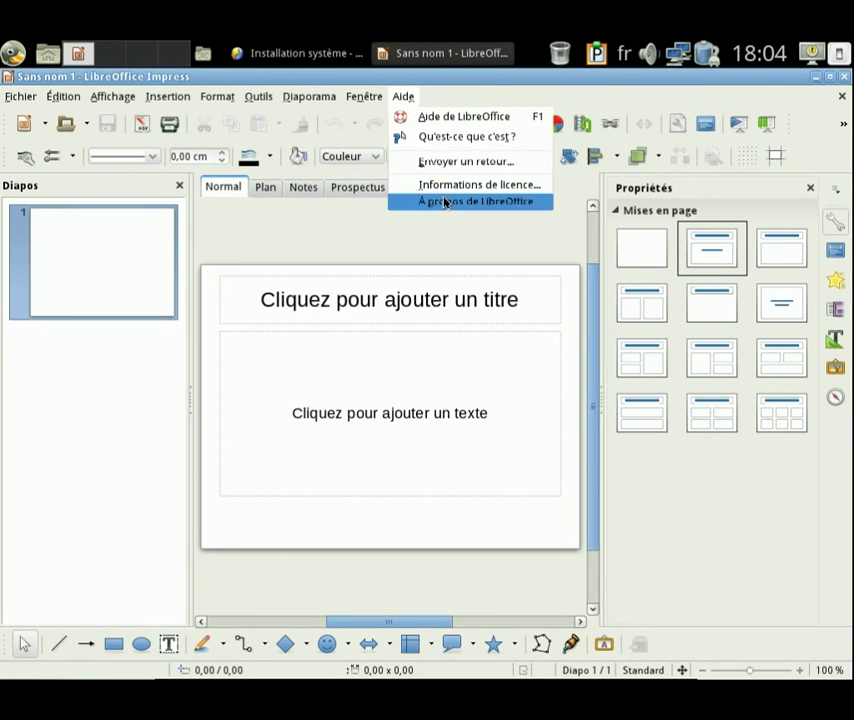
{"action": "left_click", "coordinate": [455, 209]}
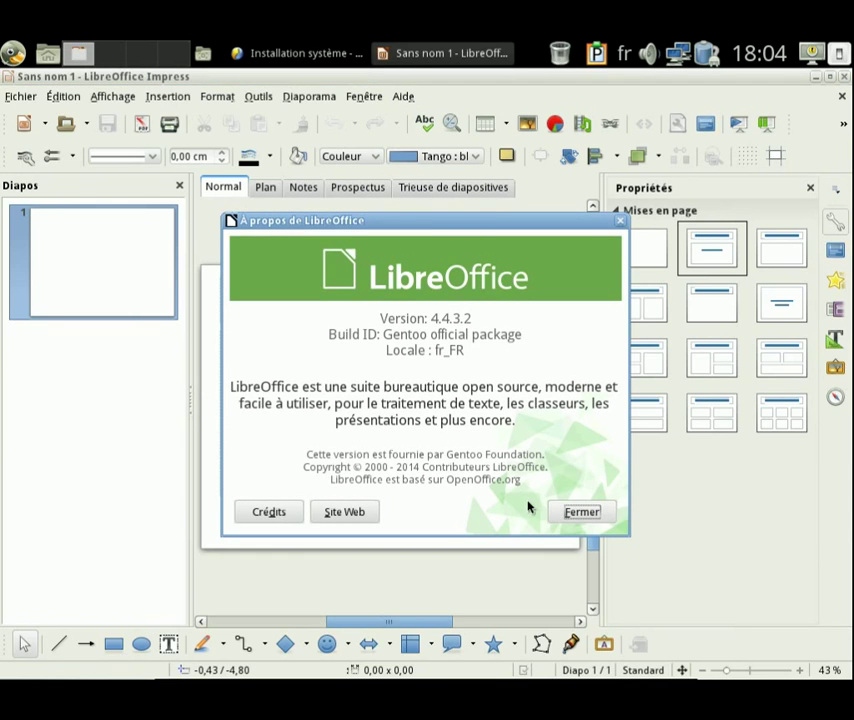
{"action": "left_click", "coordinate": [582, 513]}
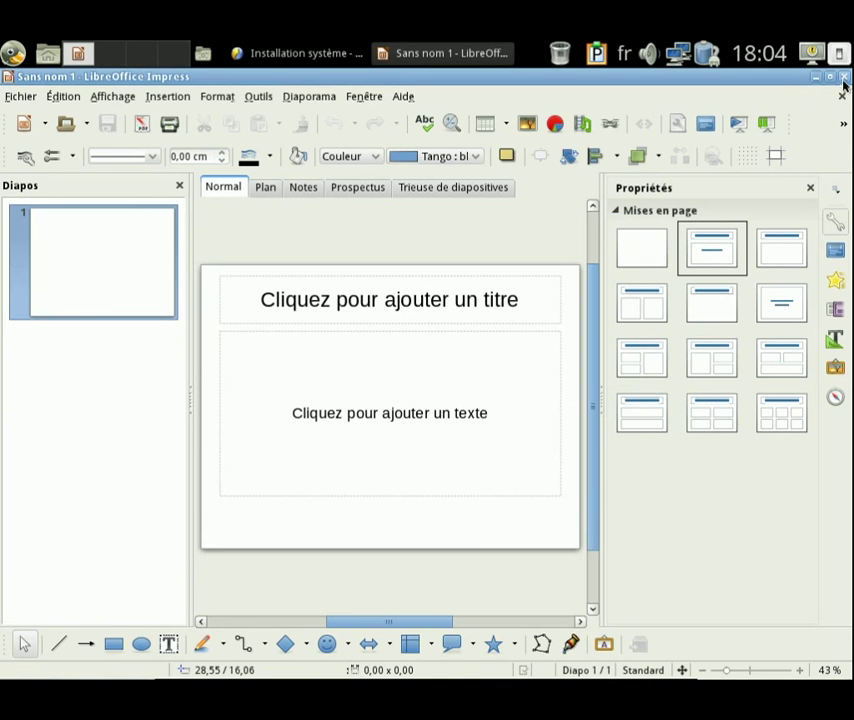
{"action": "left_click", "coordinate": [844, 80]}
Step: Look at the supplied graphics applications and launch the GIMP image editor
{"action": "left_click", "coordinate": [12, 53]}
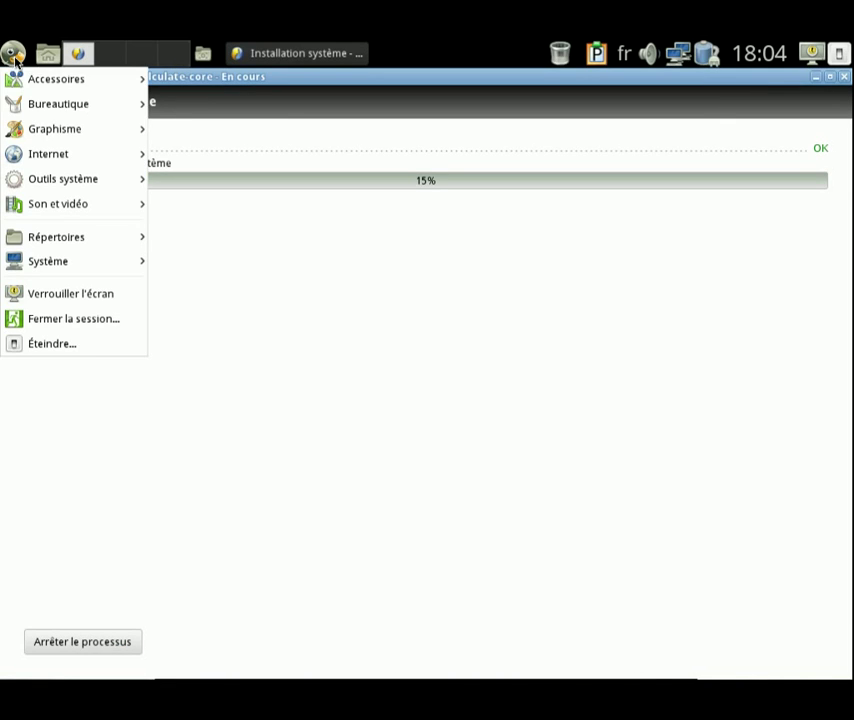
{"action": "mouse_move", "coordinate": [75, 128]}
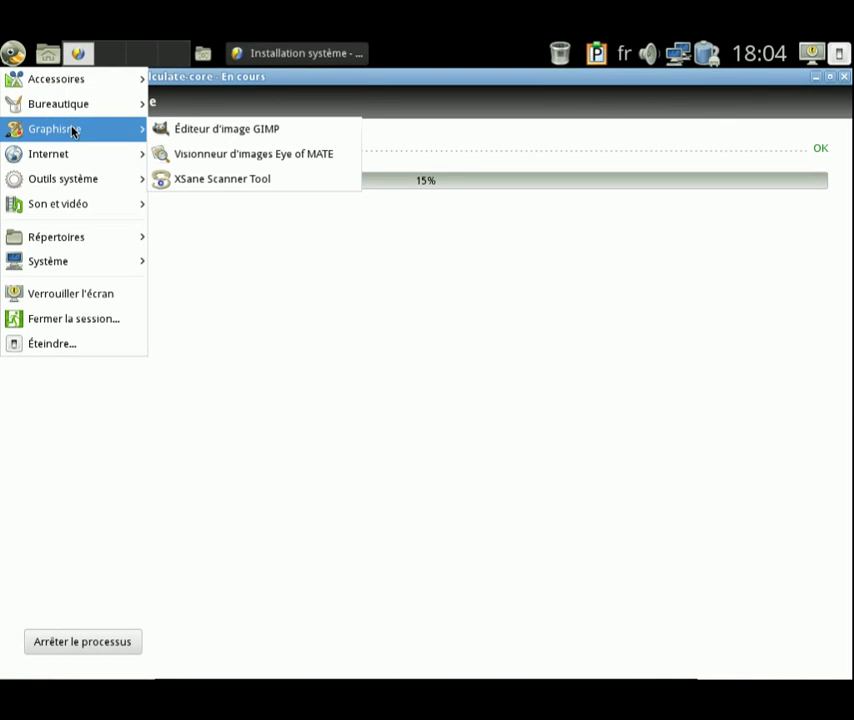
{"action": "left_click", "coordinate": [297, 134]}
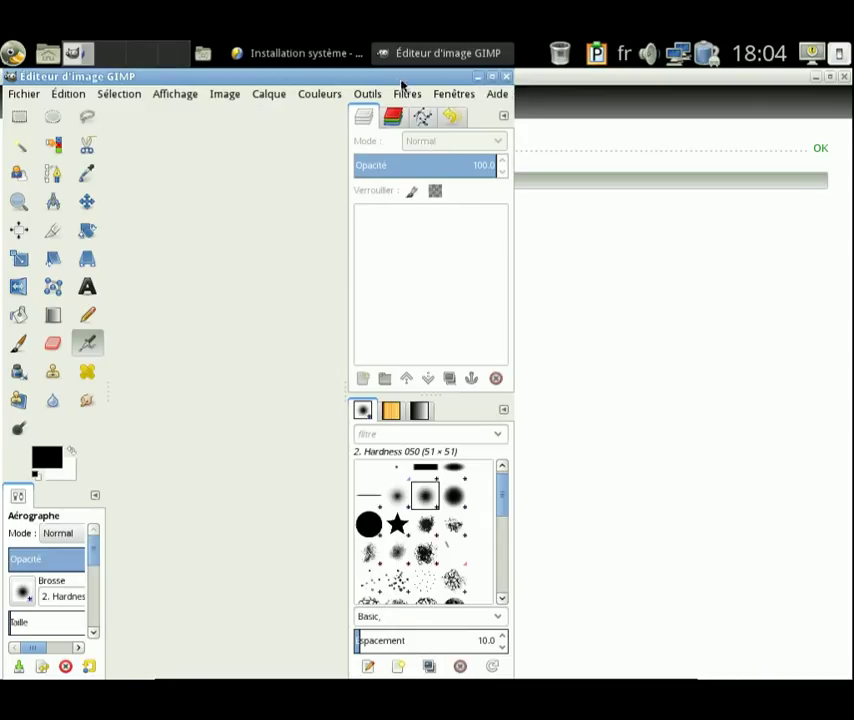
Step: View the GIMP version information, dismiss it and close GIMP
{"action": "left_click", "coordinate": [497, 93]}
{"action": "mouse_move", "coordinate": [521, 247]}
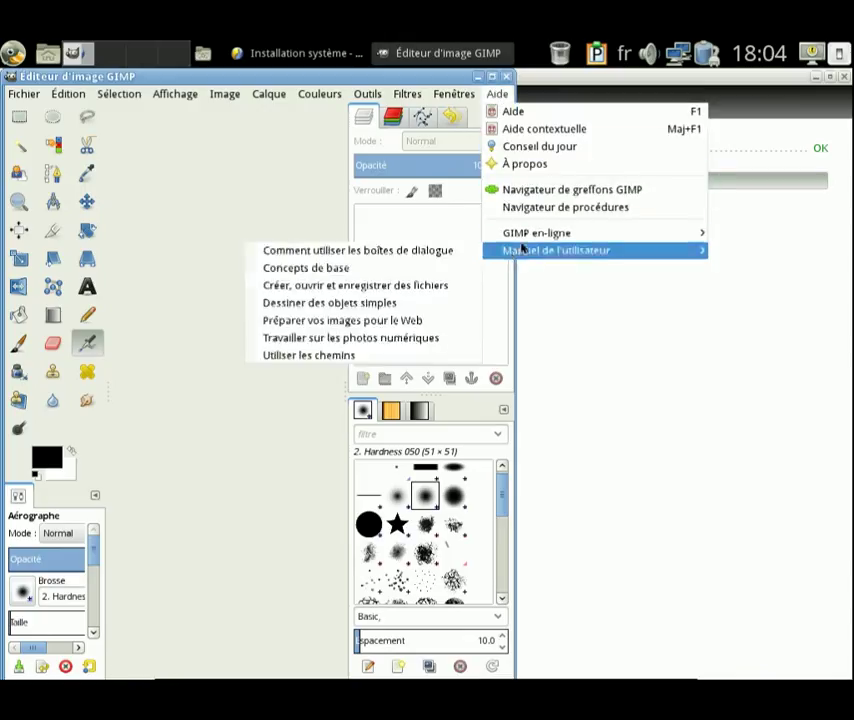
{"action": "left_click", "coordinate": [527, 164]}
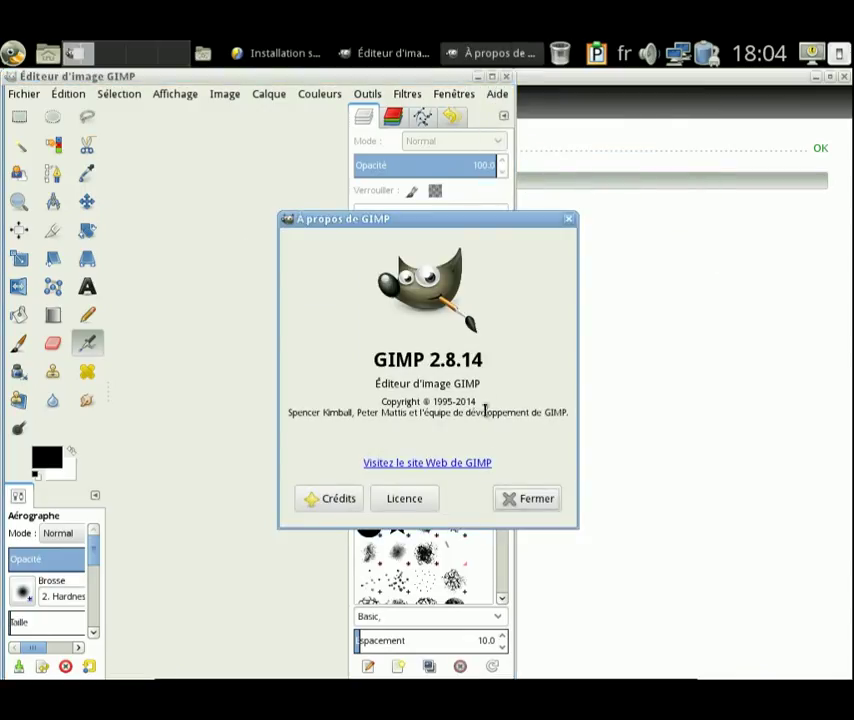
{"action": "left_click", "coordinate": [537, 500]}
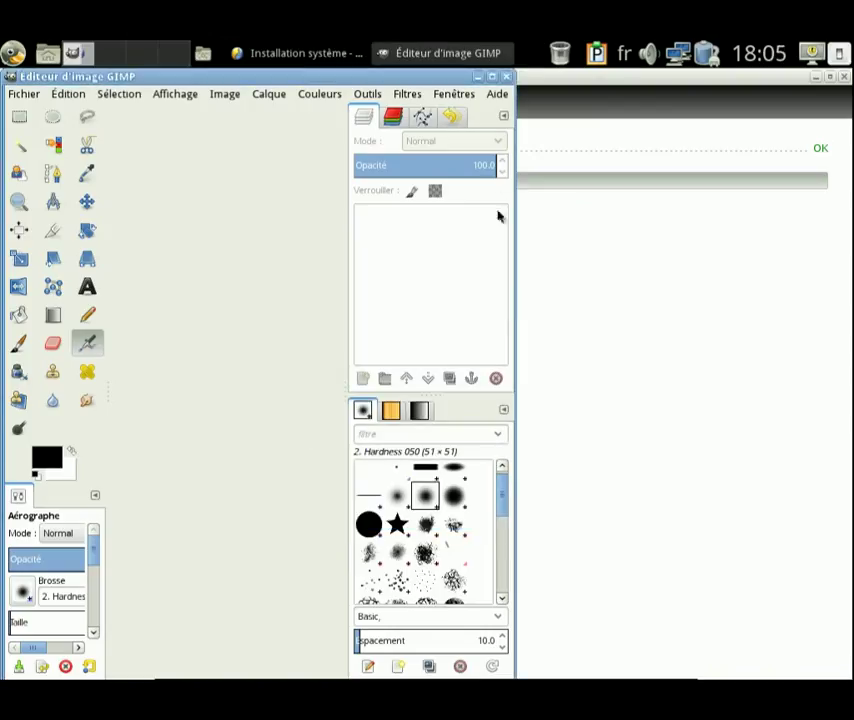
{"action": "left_click", "coordinate": [505, 77]}
Step: Look at the supplied internet applications, launch Chromium and maximize its window
{"action": "left_click", "coordinate": [15, 55]}
{"action": "mouse_move", "coordinate": [30, 106]}
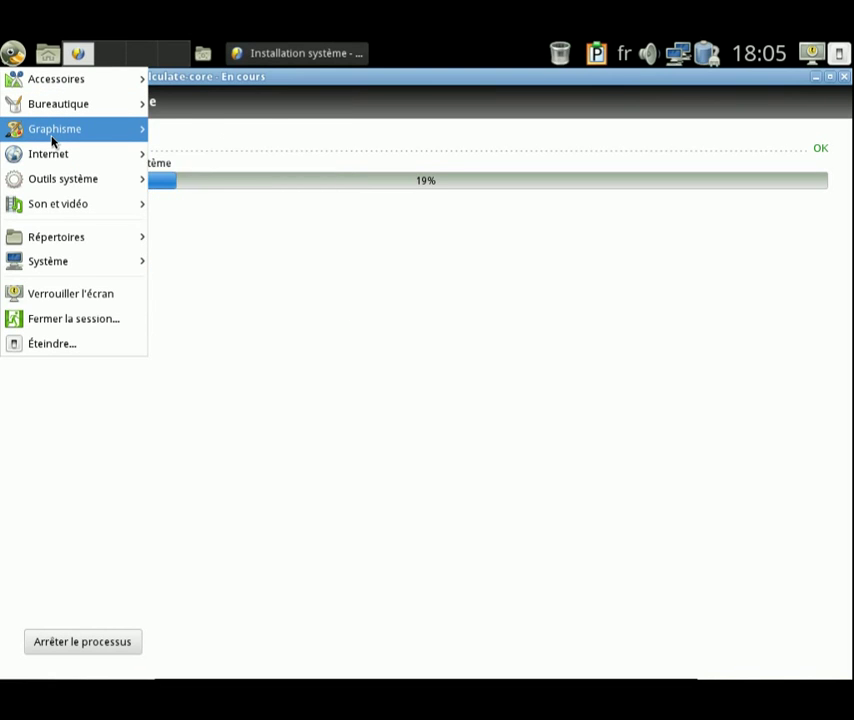
{"action": "mouse_move", "coordinate": [52, 138]}
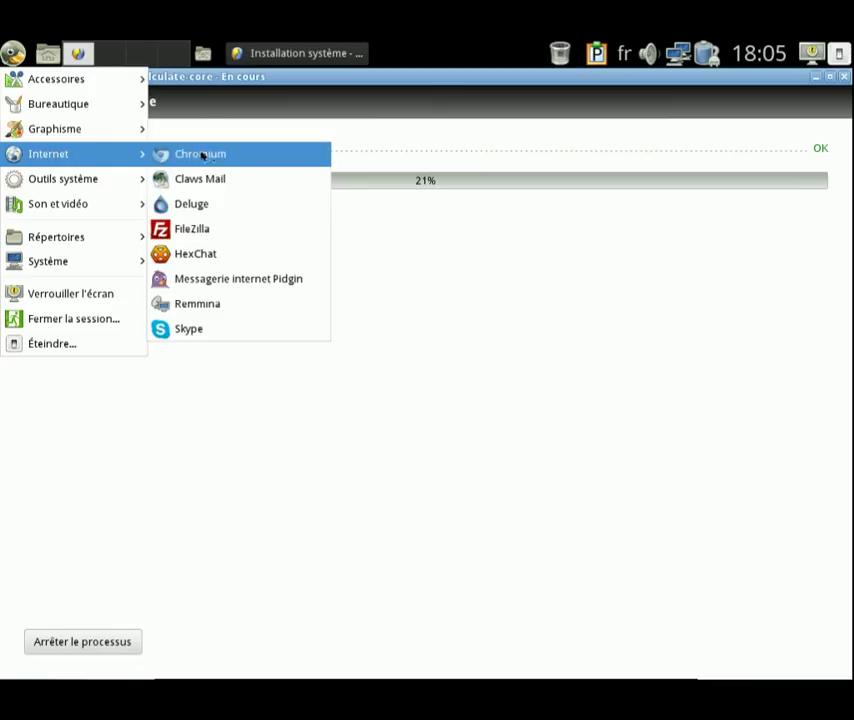
{"action": "left_click", "coordinate": [257, 154]}
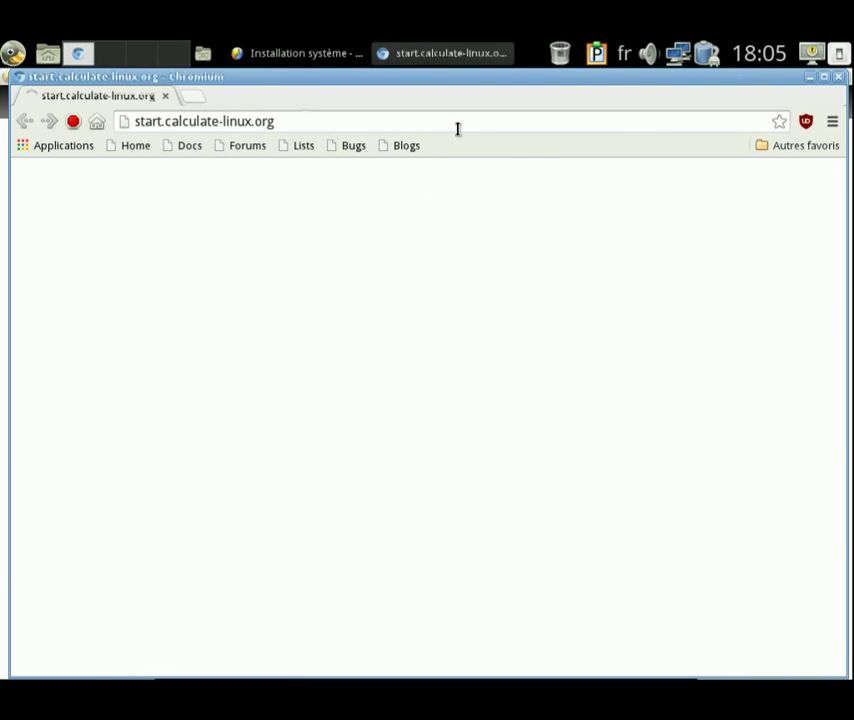
{"action": "left_click", "coordinate": [824, 78]}
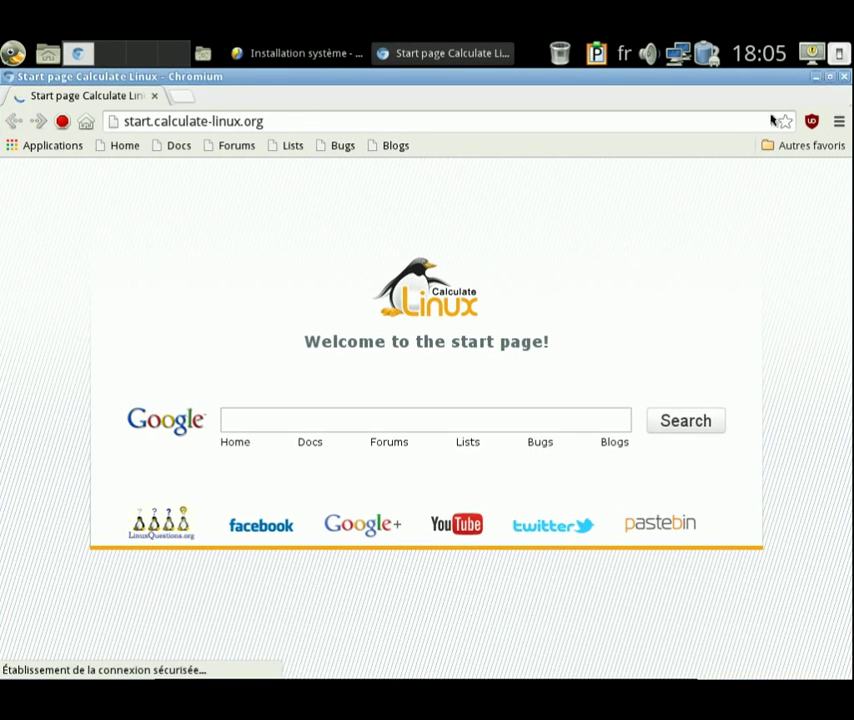
Step: Open Chromium's version information page in a new tab and close that tab
{"action": "left_click", "coordinate": [838, 121]}
{"action": "left_click", "coordinate": [635, 483]}
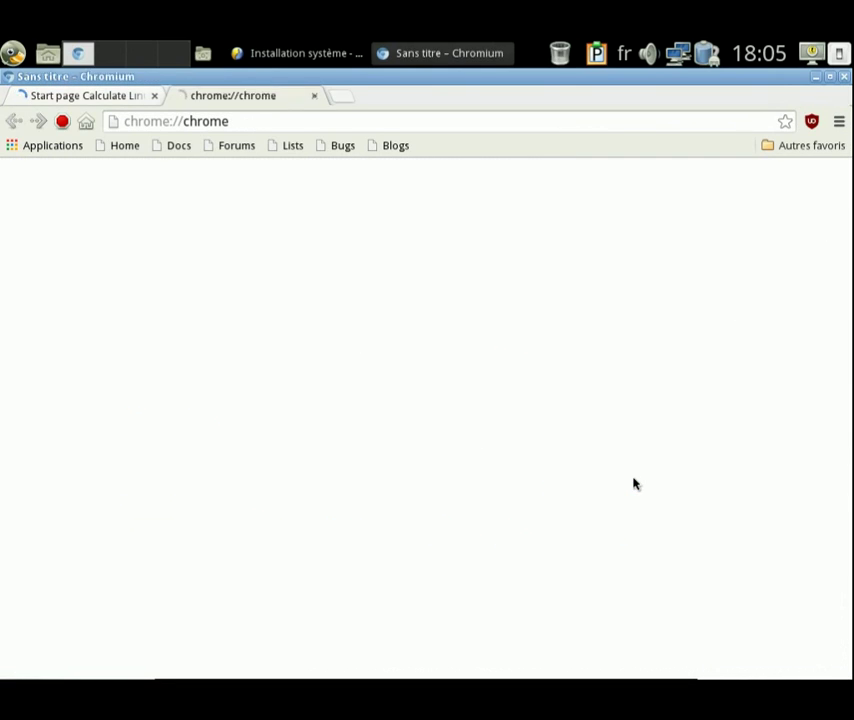
{"action": "left_click", "coordinate": [315, 97]}
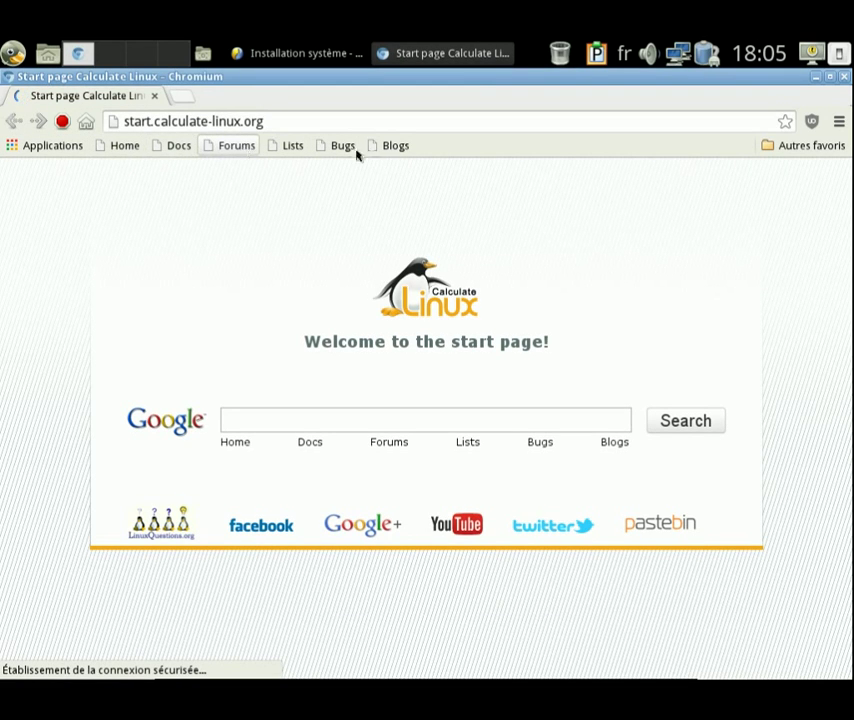
Step: Visit the bookmarked Calculate Linux Forums and Home pages, and return to the browser start page
{"action": "left_click", "coordinate": [217, 148]}
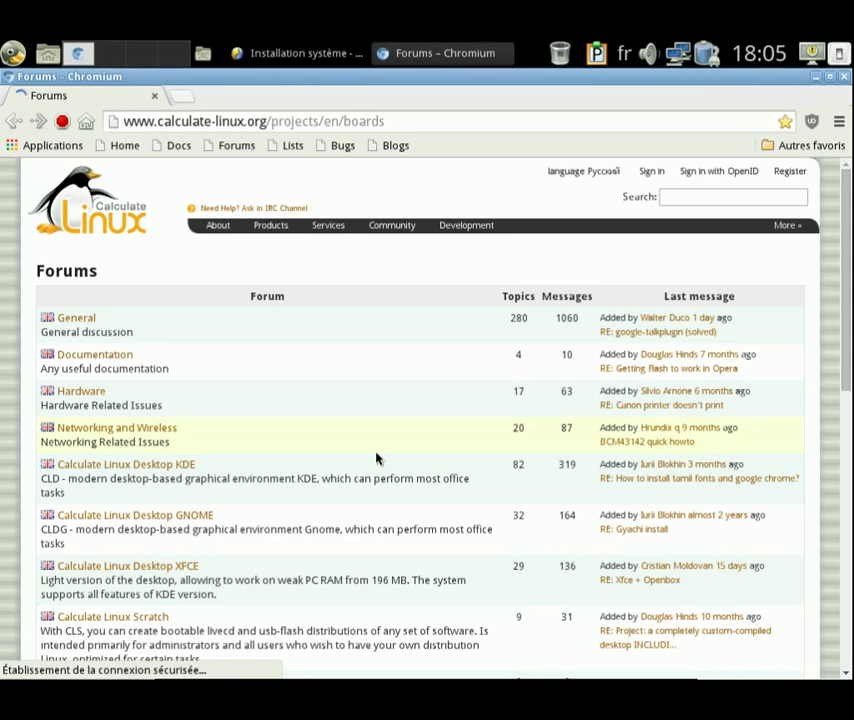
{"action": "left_click", "coordinate": [109, 149]}
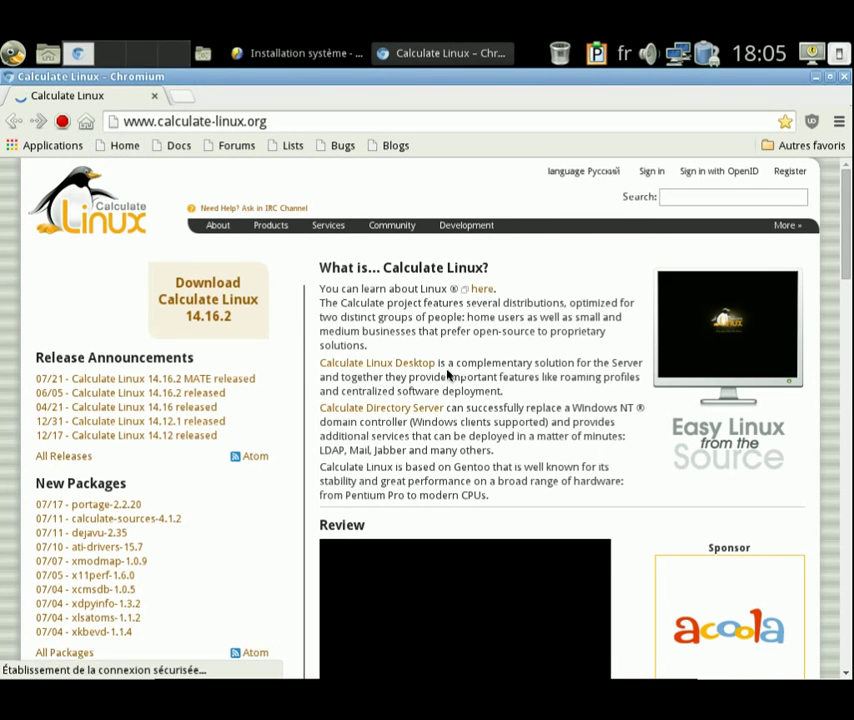
{"action": "left_click", "coordinate": [84, 124]}
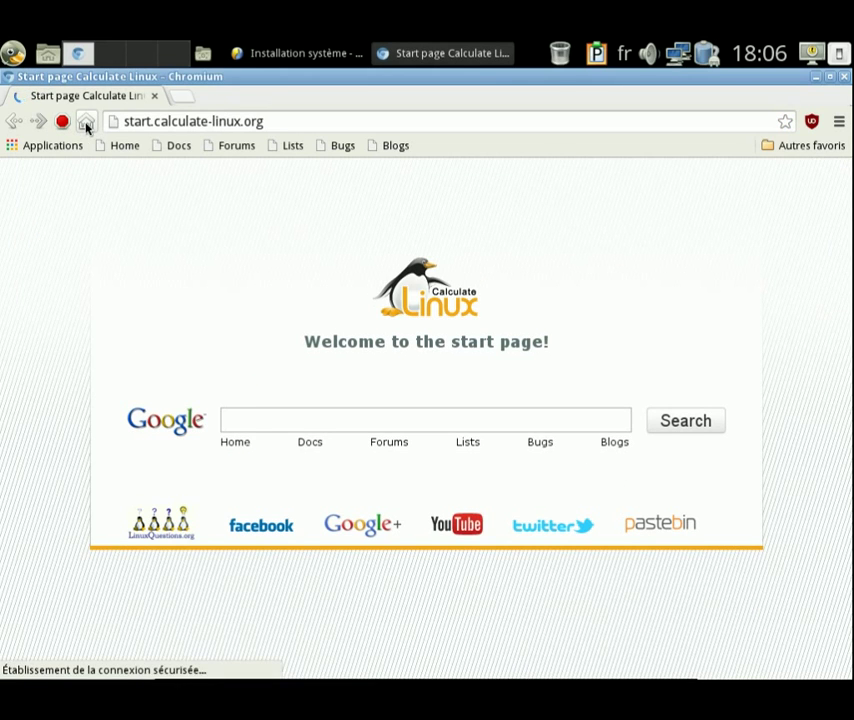
Step: Check the preinstalled uBlock Origin extension on the start page and close Chromium
{"action": "left_click", "coordinate": [255, 420]}
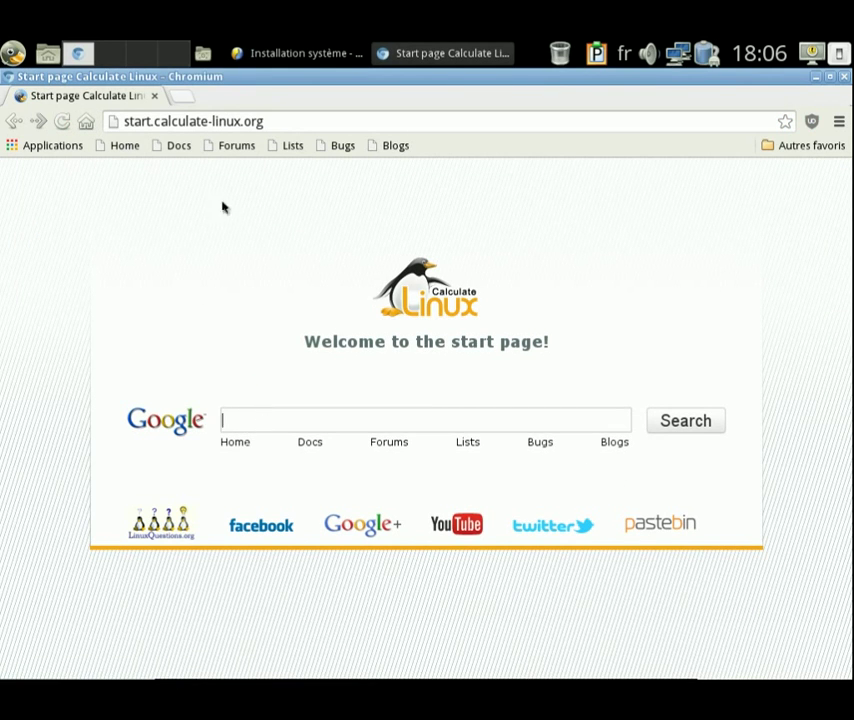
{"action": "left_click", "coordinate": [813, 124]}
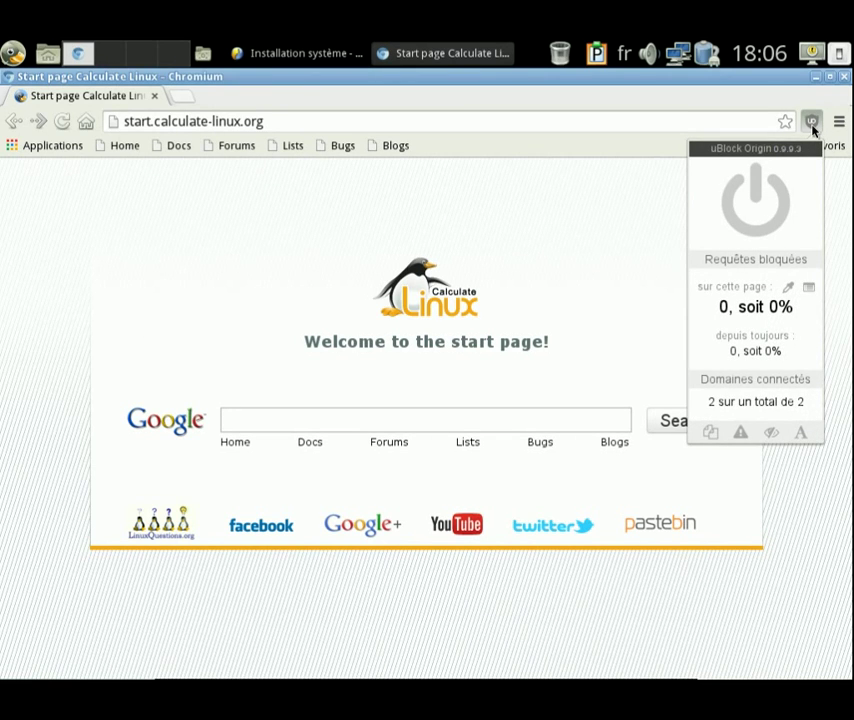
{"action": "left_click", "coordinate": [843, 77]}
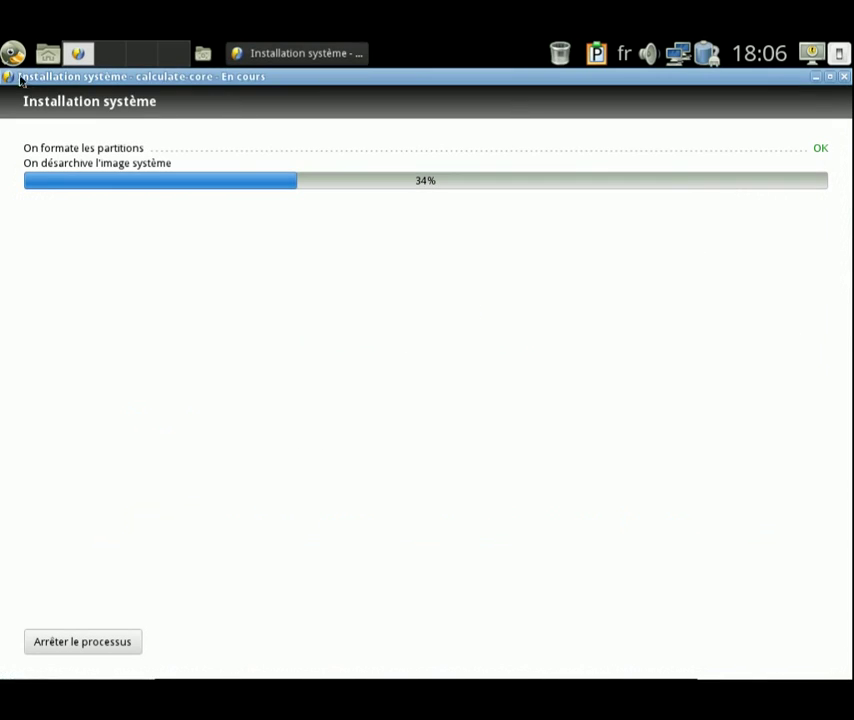
Step: Look through the supplied system tools and launch the Caja file manager
{"action": "left_click", "coordinate": [12, 53]}
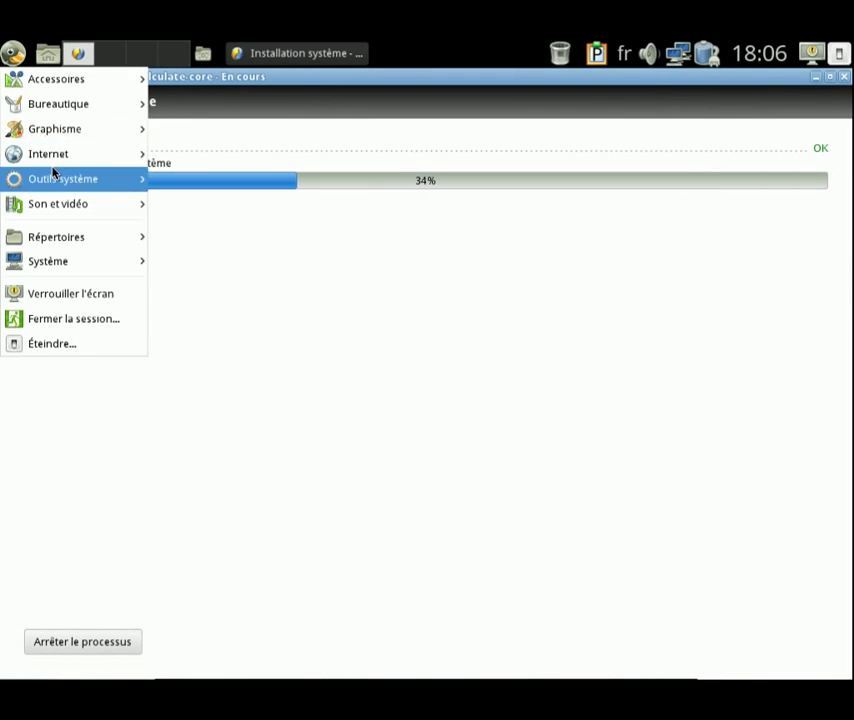
{"action": "mouse_move", "coordinate": [58, 162]}
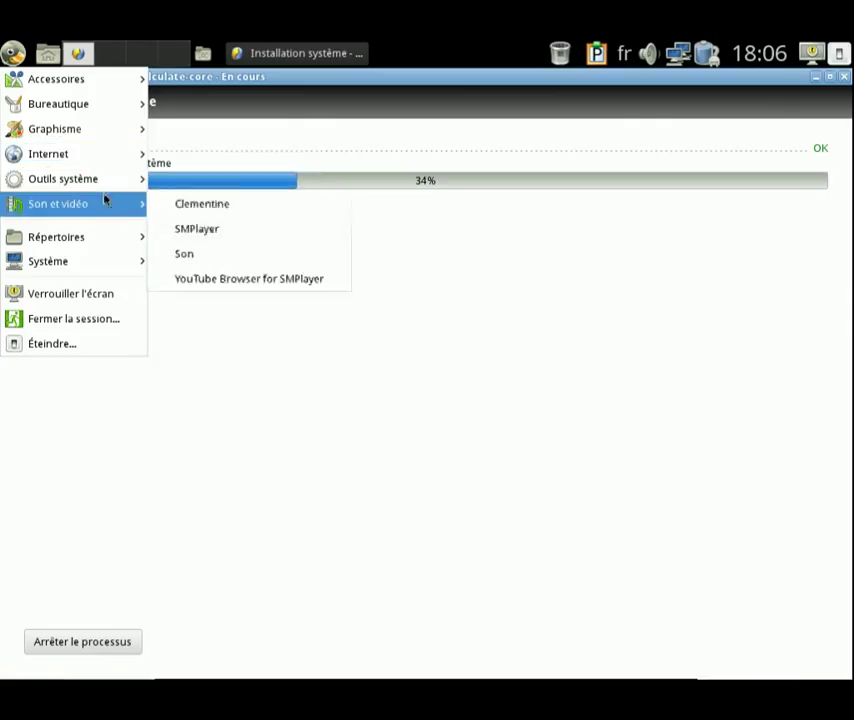
{"action": "mouse_move", "coordinate": [85, 185]}
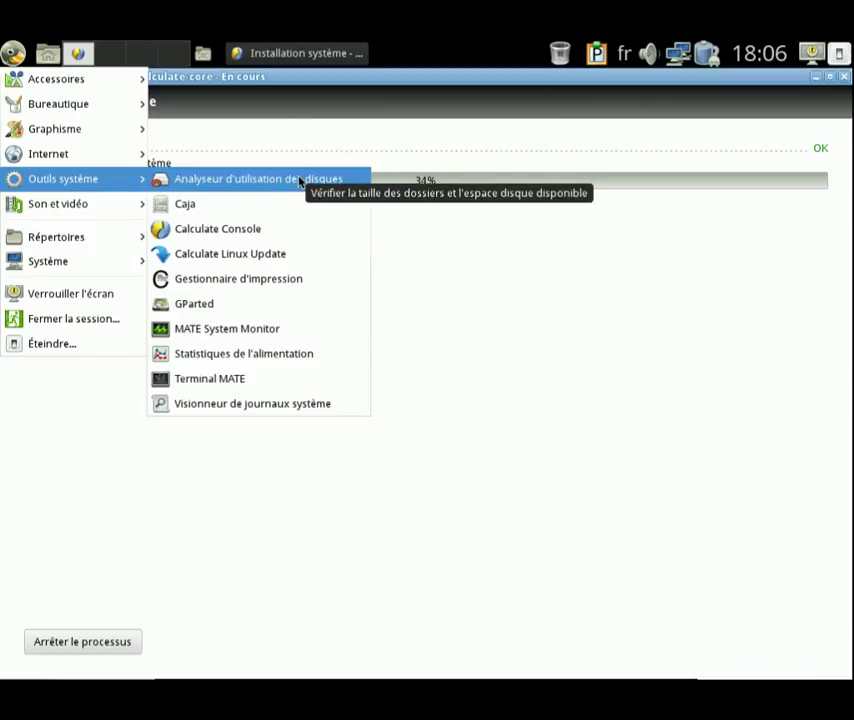
{"action": "left_click", "coordinate": [238, 206]}
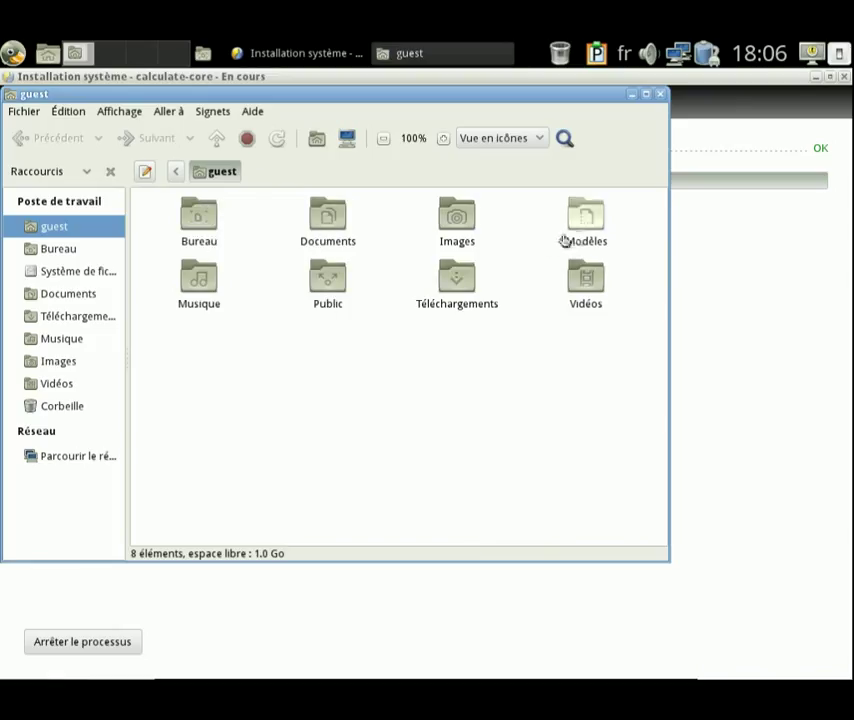
Step: View the Caja version information, dismiss it and close the file manager
{"action": "left_click", "coordinate": [258, 111]}
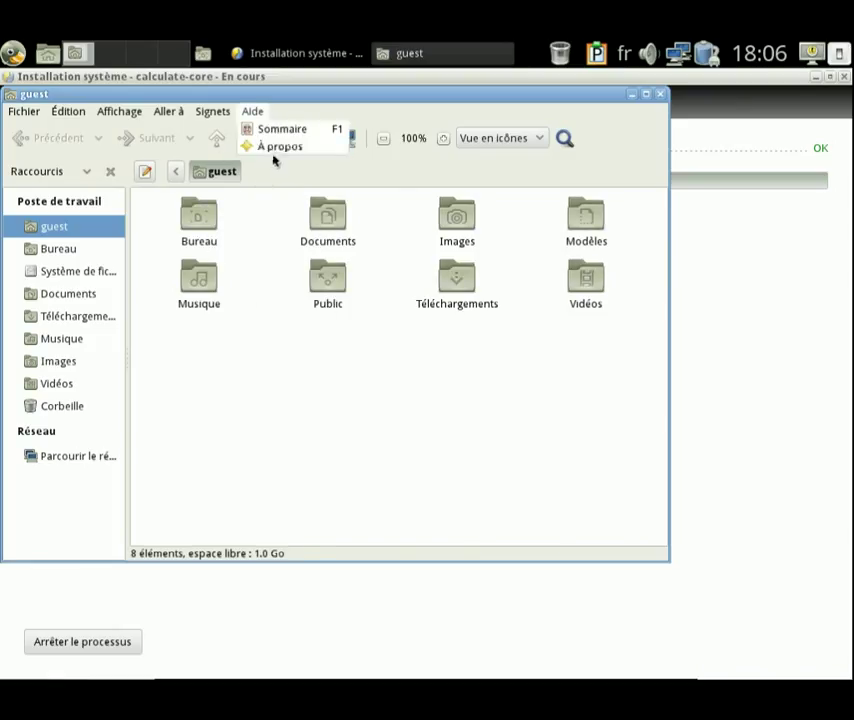
{"action": "left_click", "coordinate": [279, 147]}
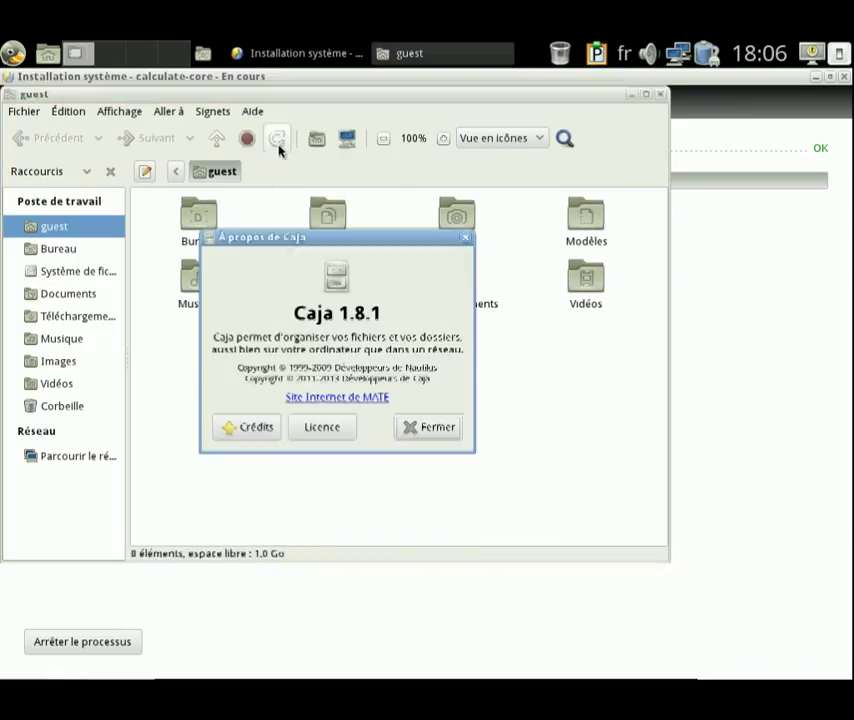
{"action": "left_click", "coordinate": [437, 429]}
{"action": "left_click", "coordinate": [662, 95]}
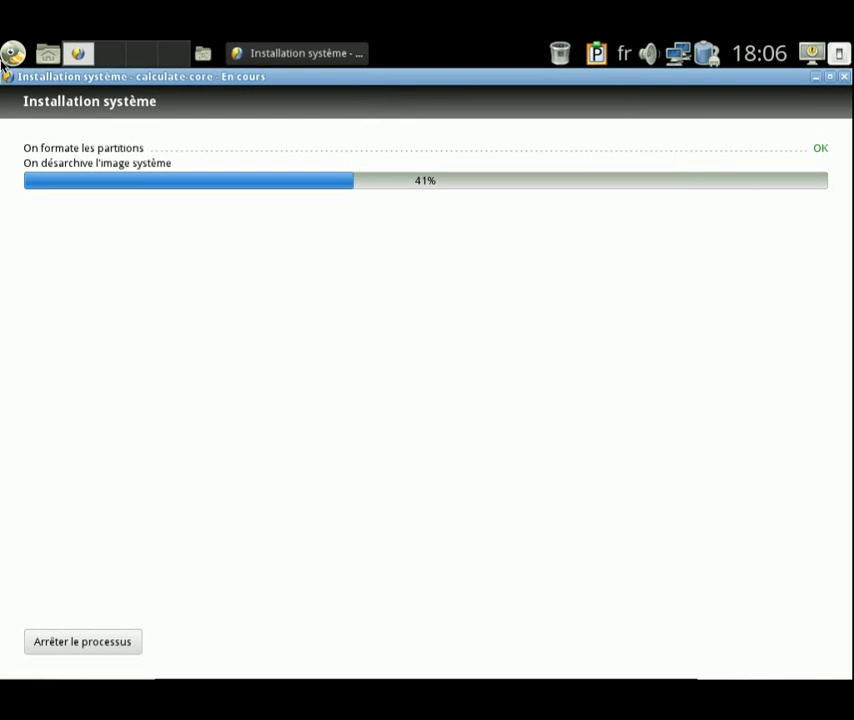
Step: Look through the remaining system tools and the sound and video applications, and launch Clementine
{"action": "left_click", "coordinate": [12, 53]}
{"action": "mouse_move", "coordinate": [112, 185]}
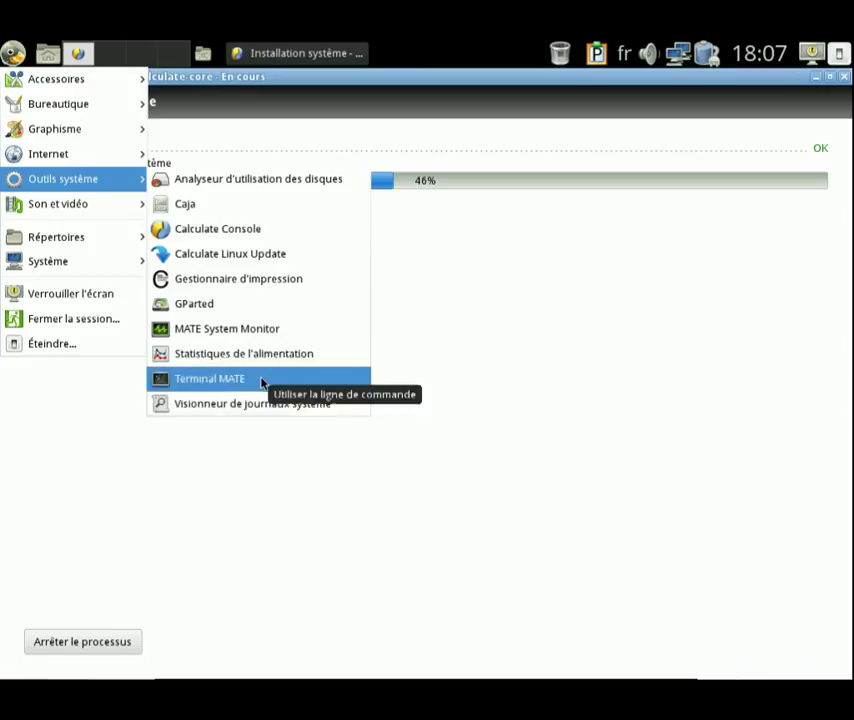
{"action": "mouse_move", "coordinate": [56, 210]}
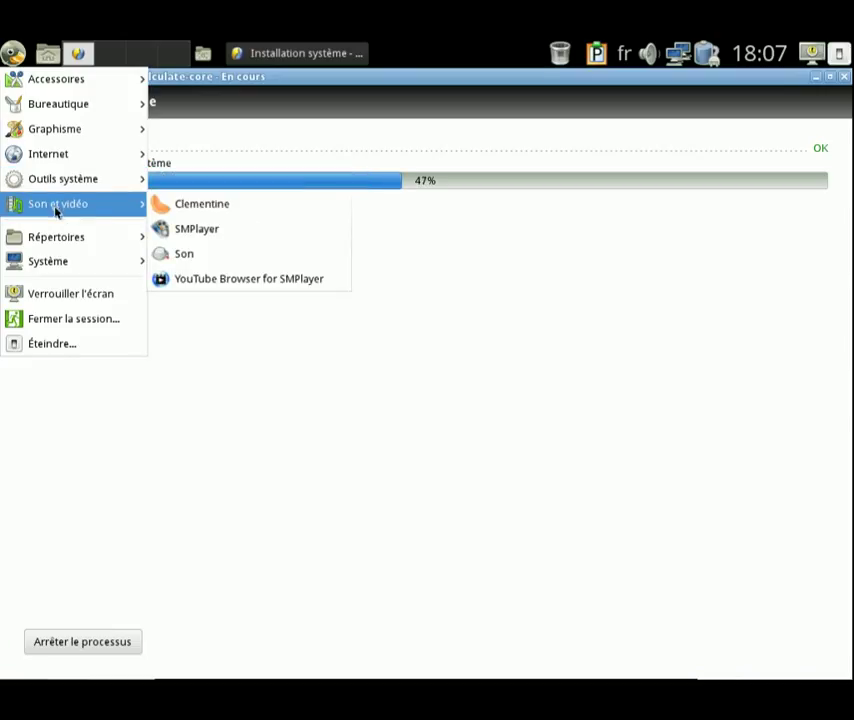
{"action": "left_click", "coordinate": [238, 206]}
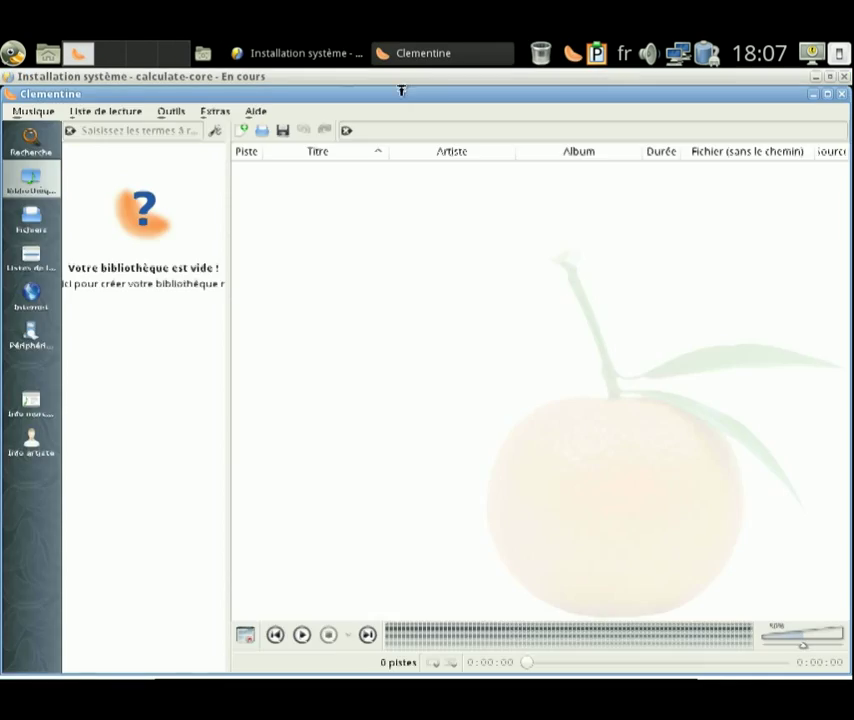
Step: View the information about the Qt version used by Clementine and dismiss it
{"action": "left_click", "coordinate": [256, 111]}
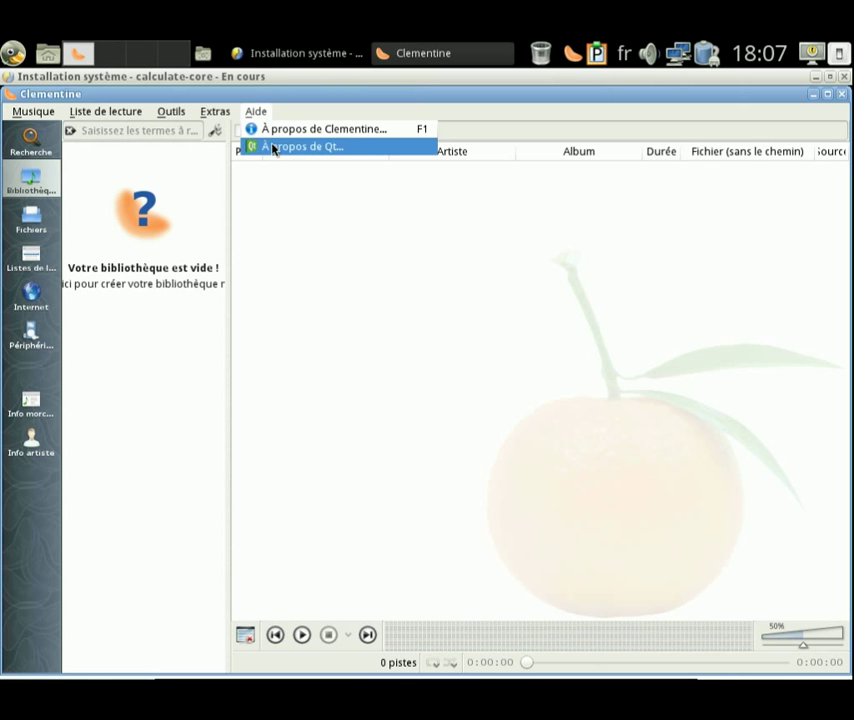
{"action": "left_click", "coordinate": [278, 146]}
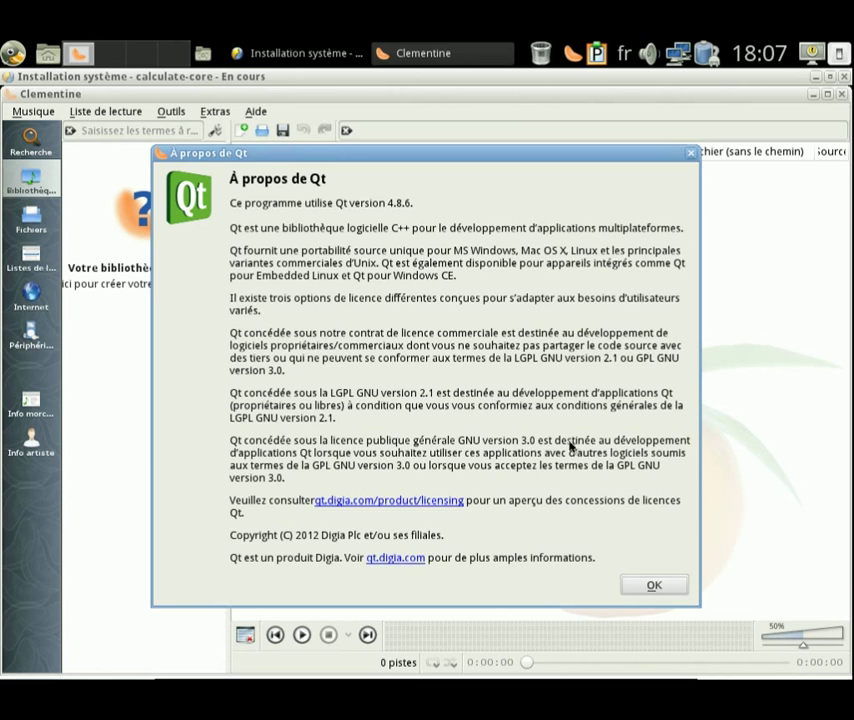
{"action": "left_click", "coordinate": [655, 590]}
Step: View Clementine's own version information, dismiss it and close the Clementine window
{"action": "left_click", "coordinate": [259, 112]}
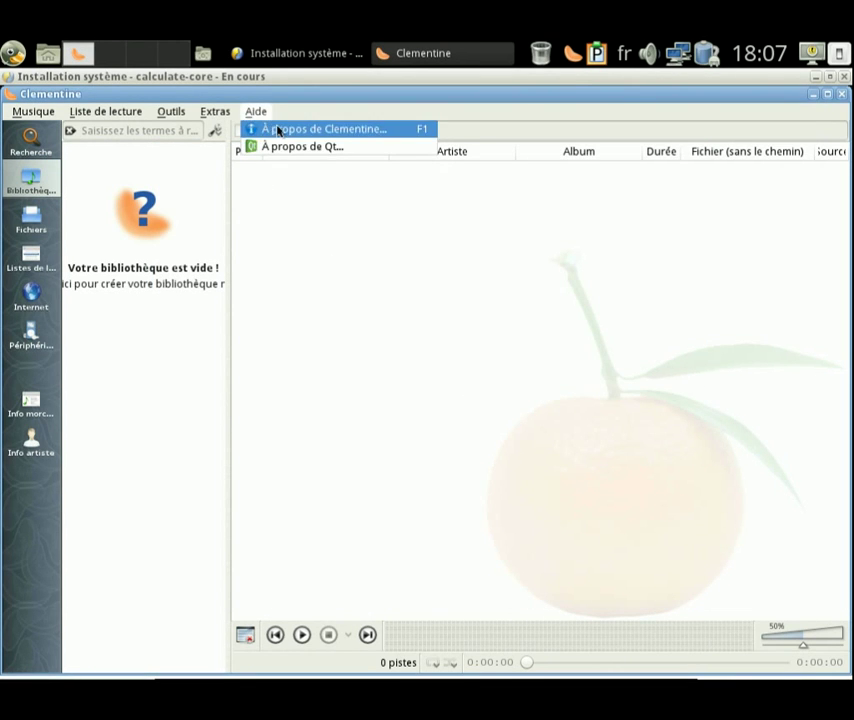
{"action": "left_click", "coordinate": [271, 129]}
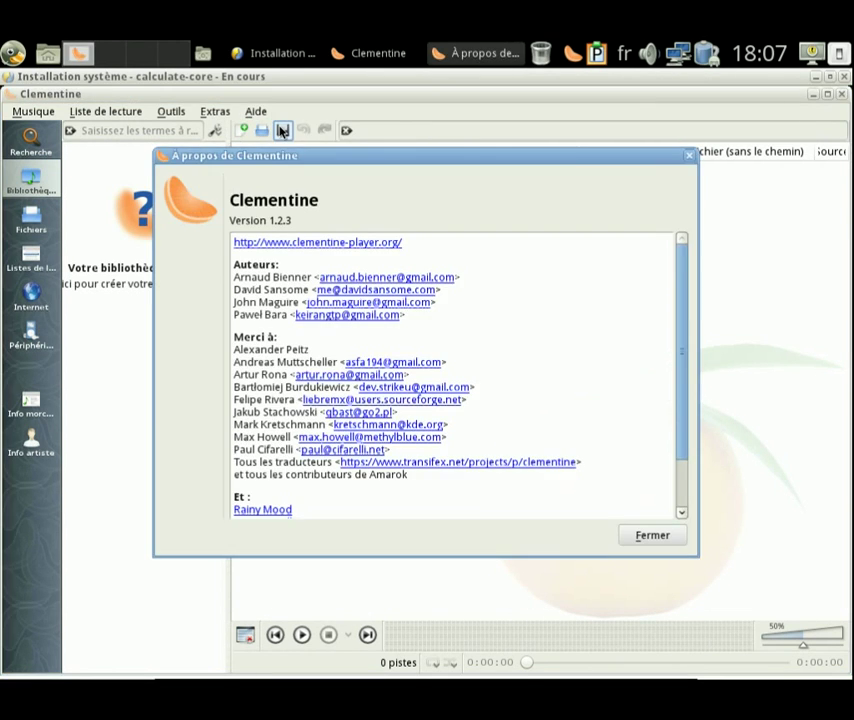
{"action": "left_click", "coordinate": [652, 536]}
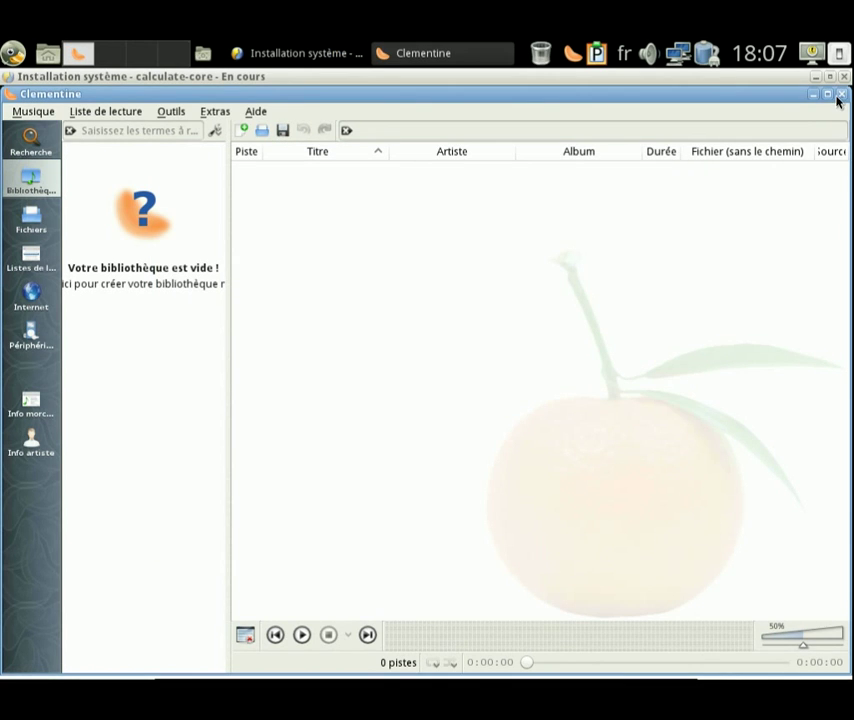
{"action": "left_click", "coordinate": [842, 95]}
Step: Launch SMPlayer from the supplied sound and video applications
{"action": "left_click", "coordinate": [12, 52]}
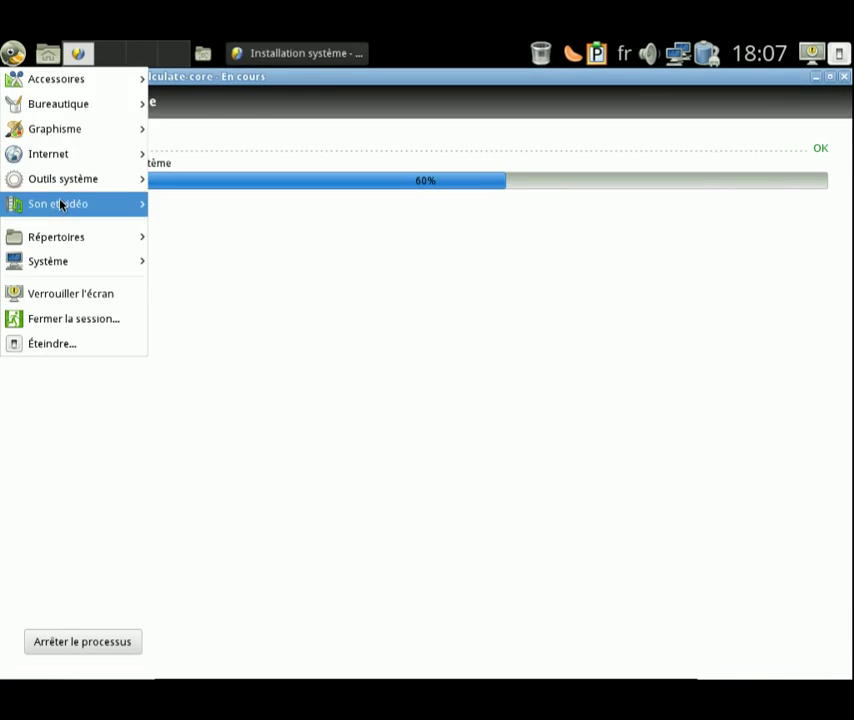
{"action": "mouse_move", "coordinate": [61, 204]}
{"action": "left_click", "coordinate": [221, 238]}
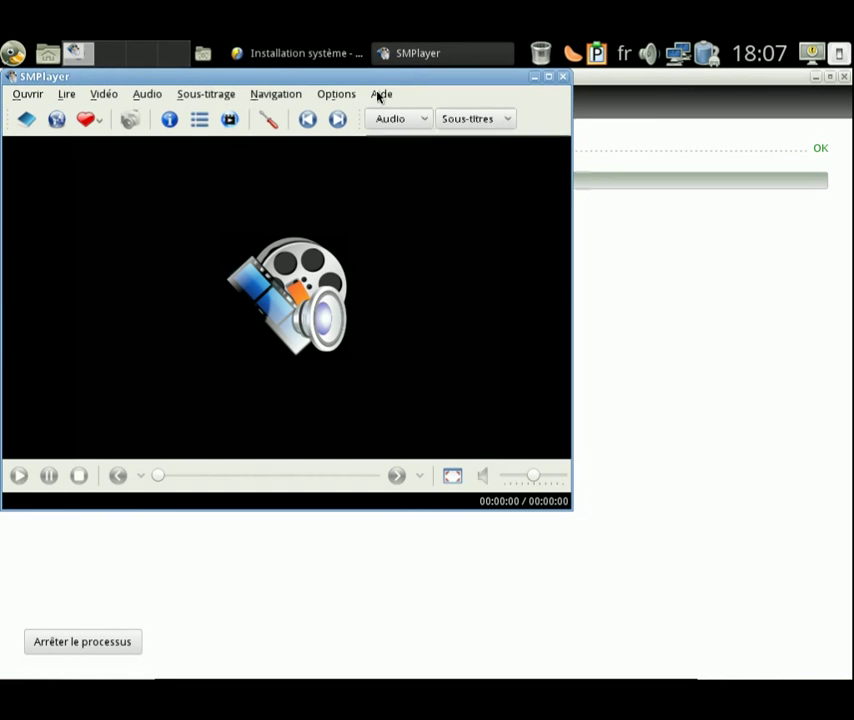
Step: View SMPlayer's version information, dismiss it and close the SMPlayer window
{"action": "left_click", "coordinate": [380, 94]}
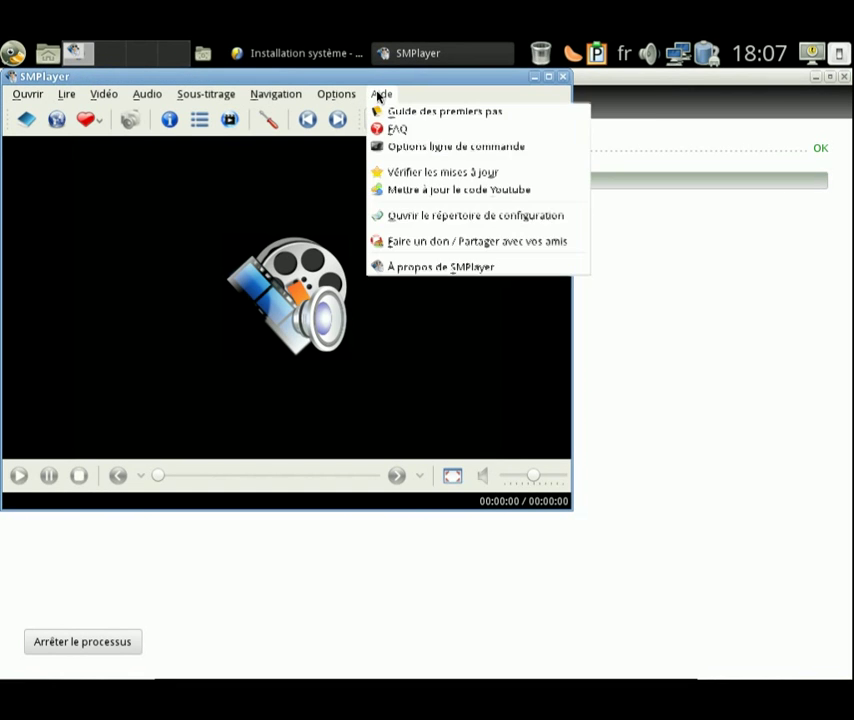
{"action": "left_click", "coordinate": [408, 268]}
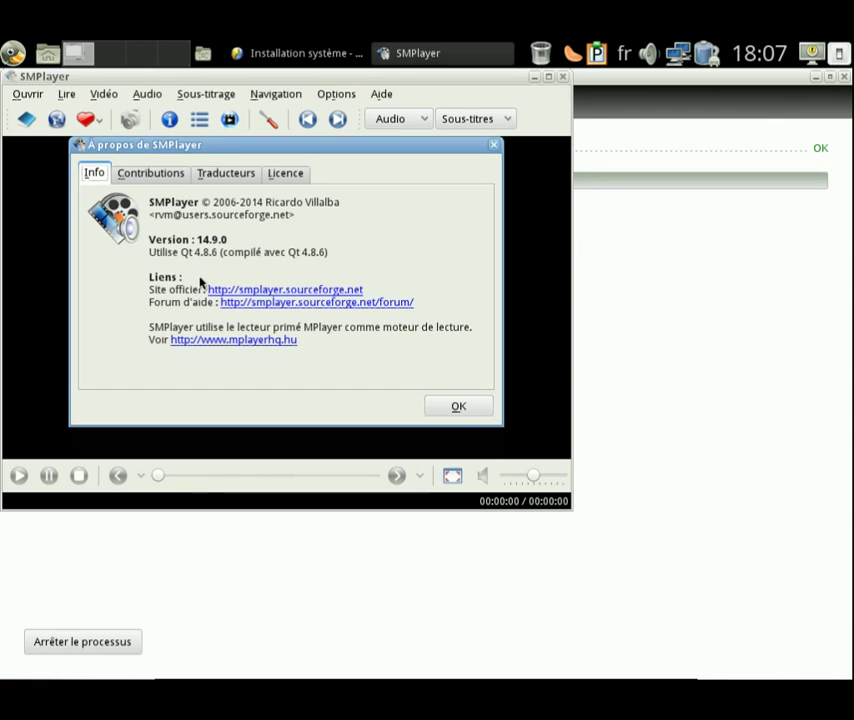
{"action": "left_click", "coordinate": [455, 408]}
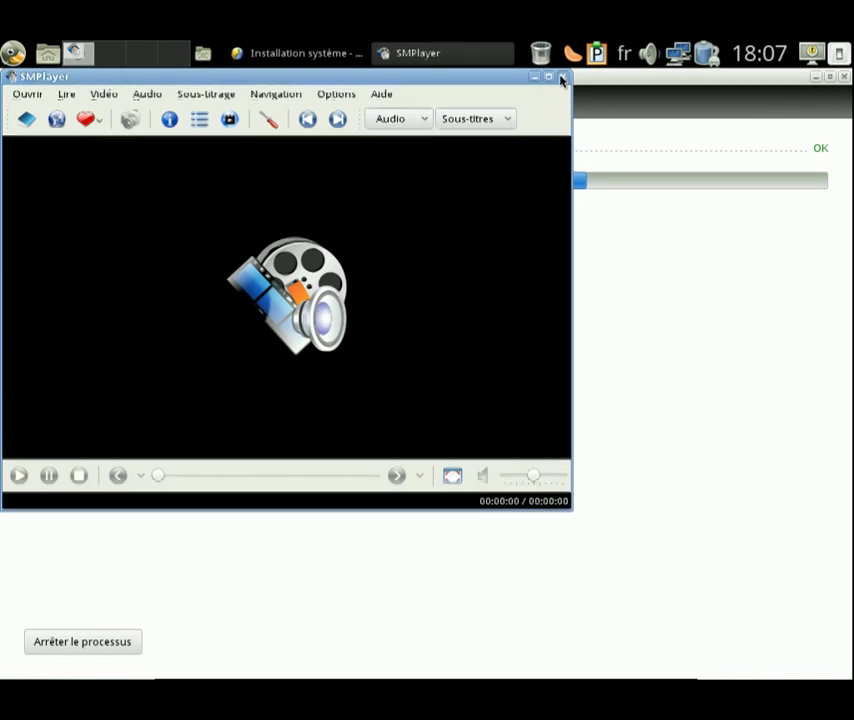
{"action": "left_click", "coordinate": [563, 77]}
Step: Look through the directory and system entries of the main menu and open the Centre de contrôle maximized
{"action": "left_click", "coordinate": [13, 53]}
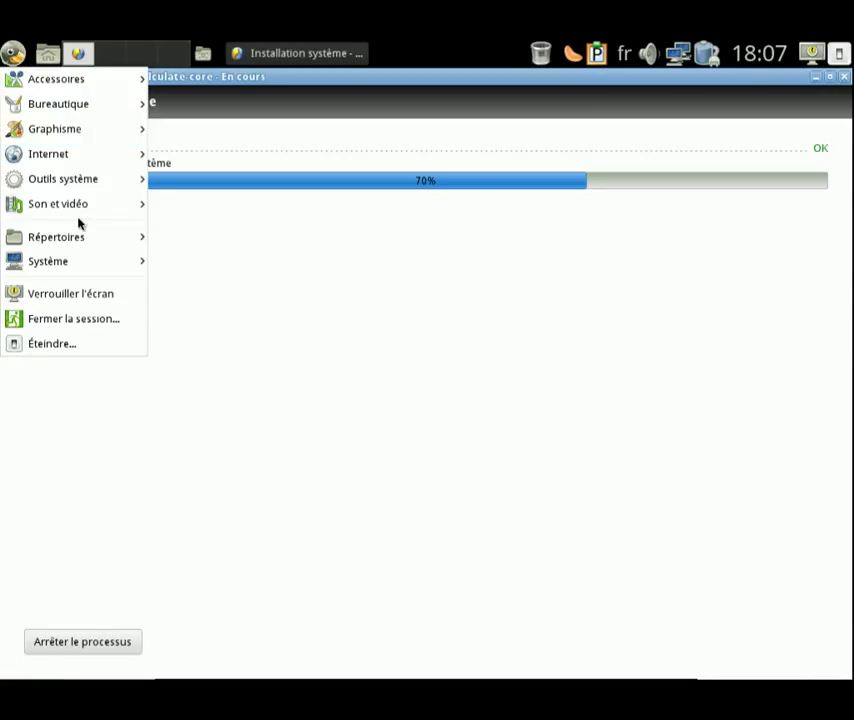
{"action": "mouse_move", "coordinate": [80, 240]}
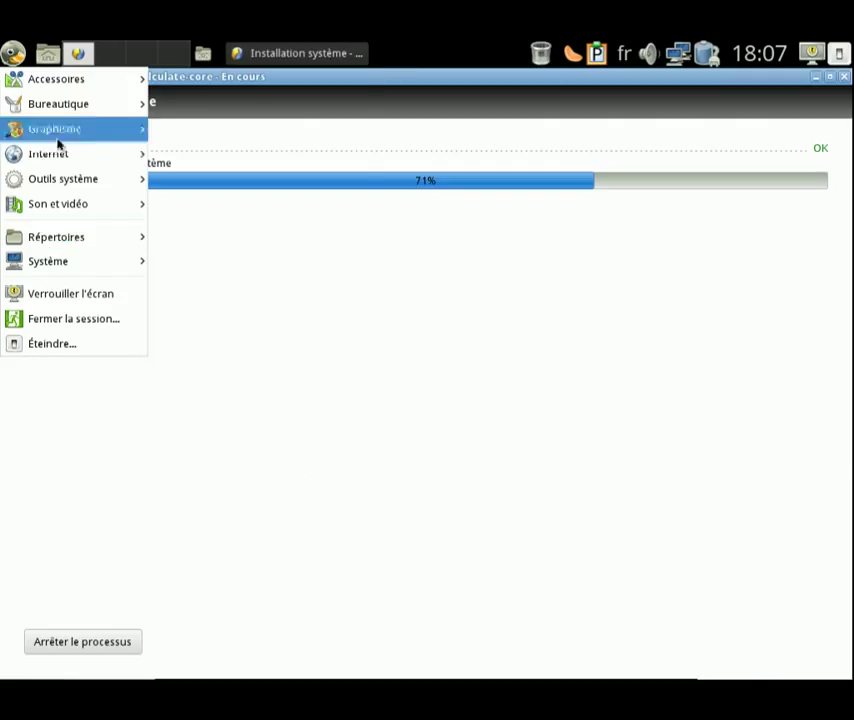
{"action": "mouse_move", "coordinate": [59, 208]}
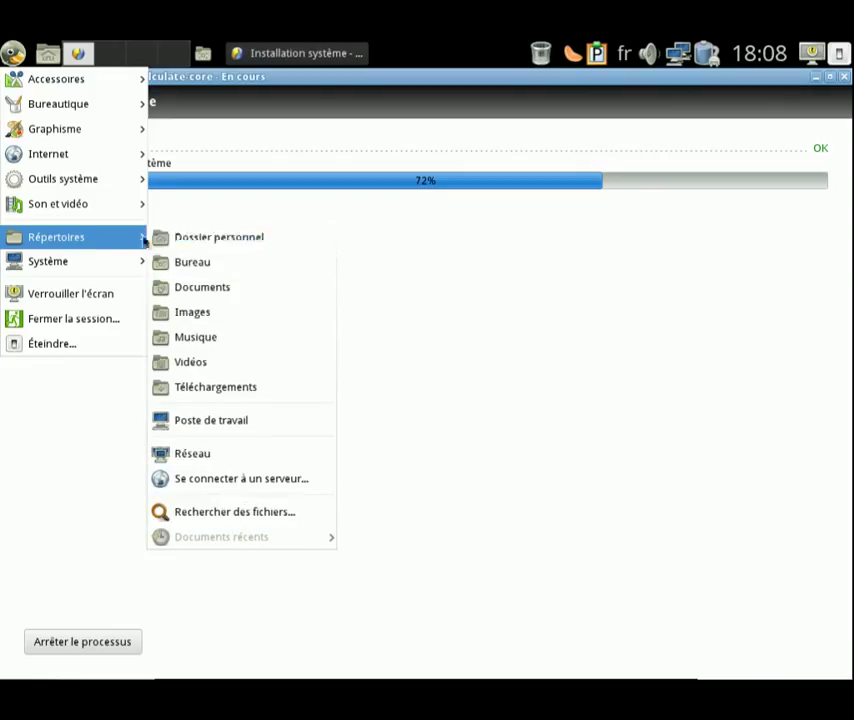
{"action": "mouse_move", "coordinate": [104, 262]}
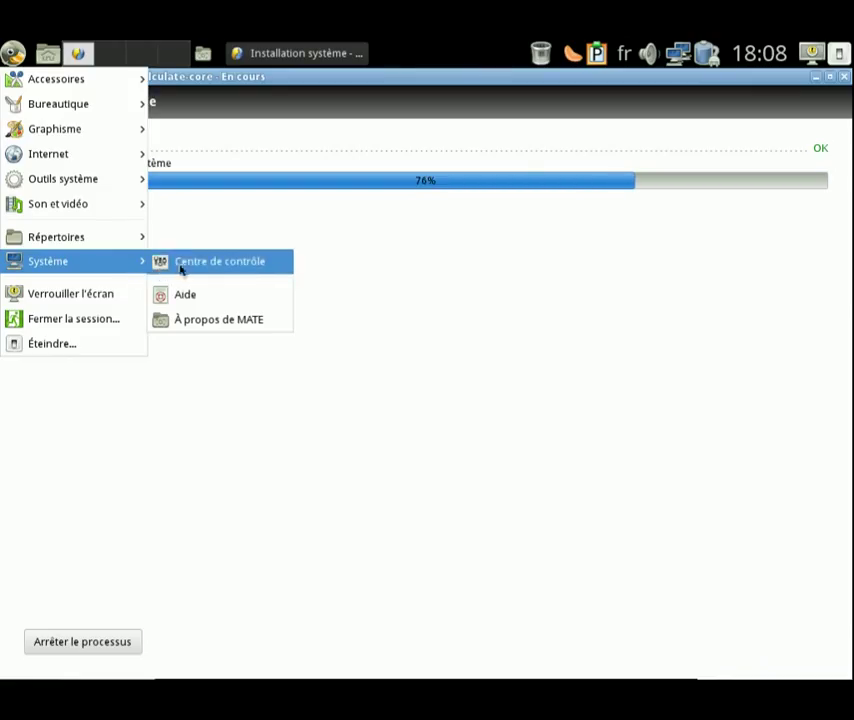
{"action": "left_click", "coordinate": [215, 261]}
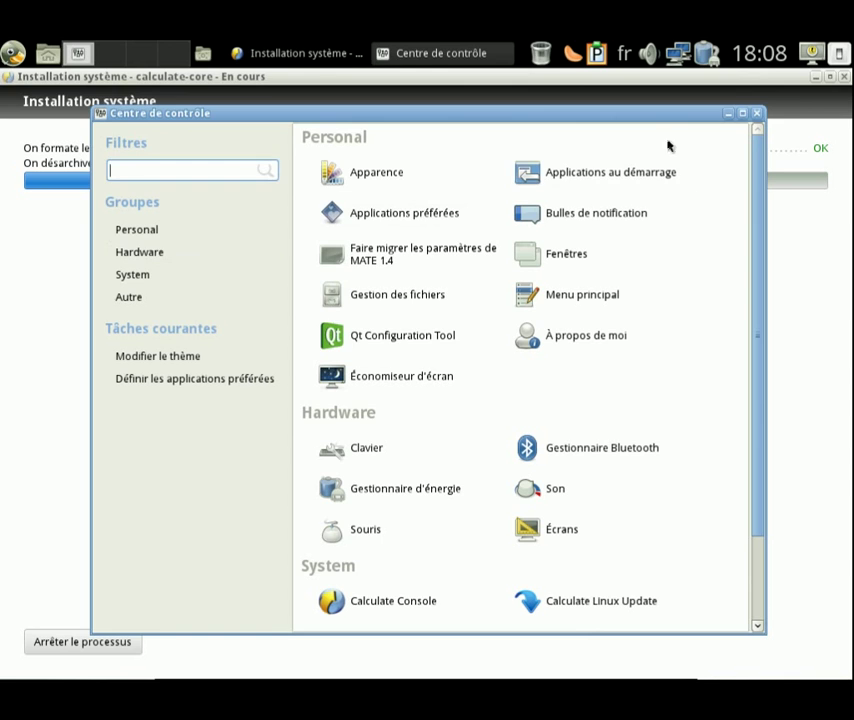
{"action": "left_click", "coordinate": [743, 114]}
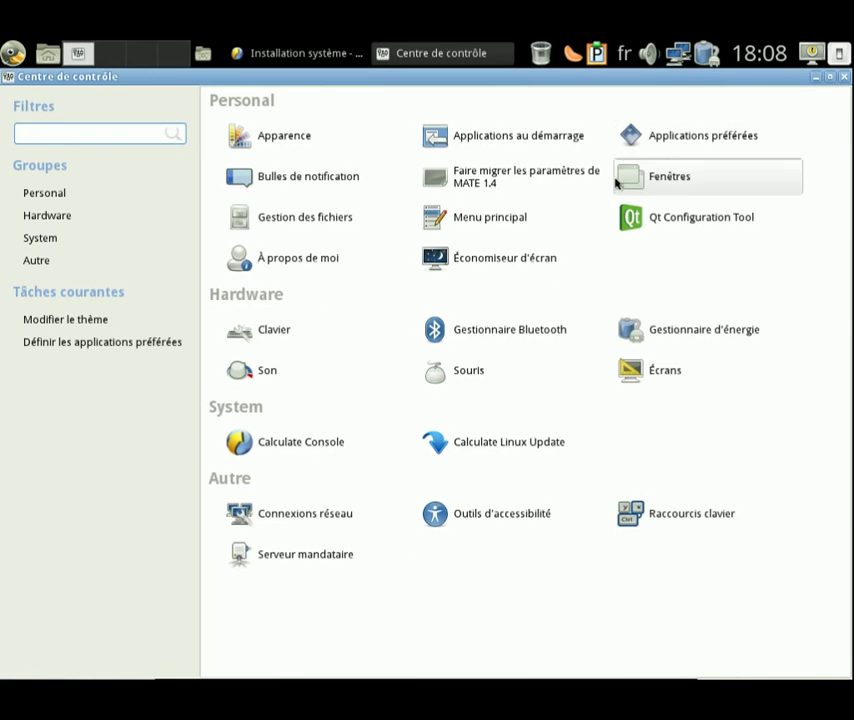
Step: Open the Apparence preferences in a maximized window and look through the available themes
{"action": "left_click", "coordinate": [324, 150]}
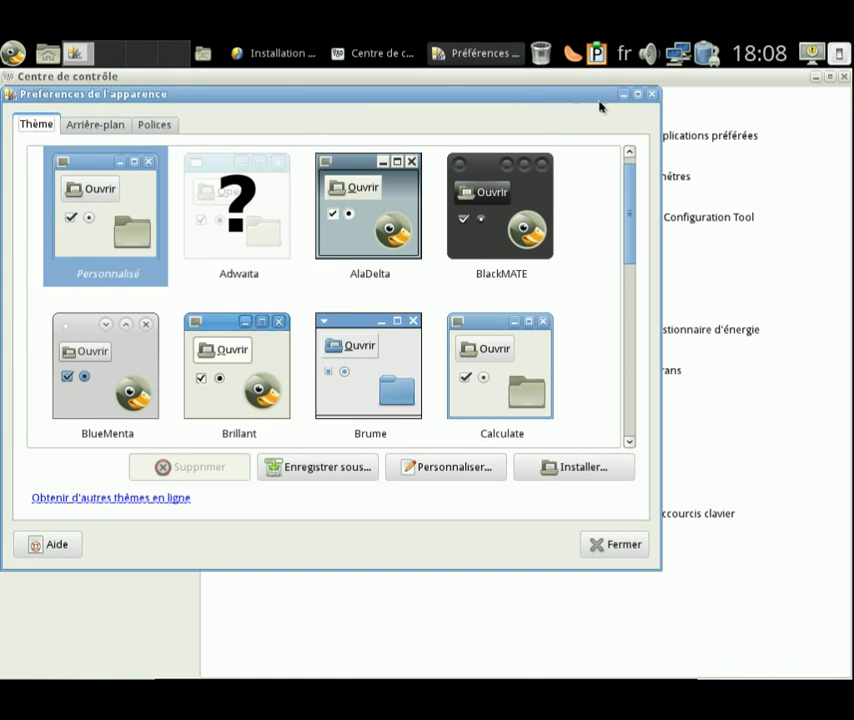
{"action": "left_click", "coordinate": [637, 95]}
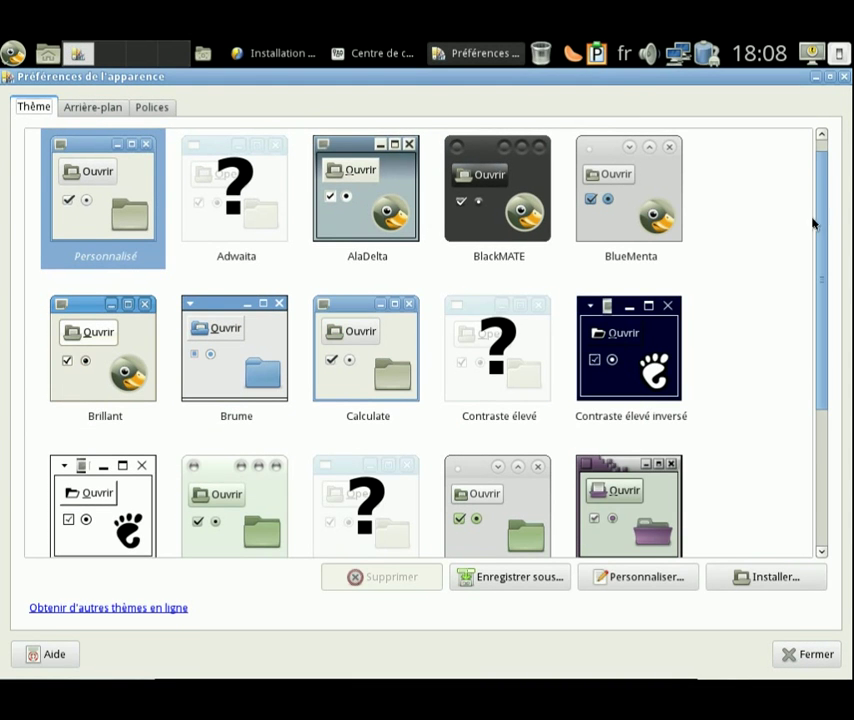
{"action": "left_click_drag", "start_coordinate": [822, 225], "coordinate": [802, 177]}
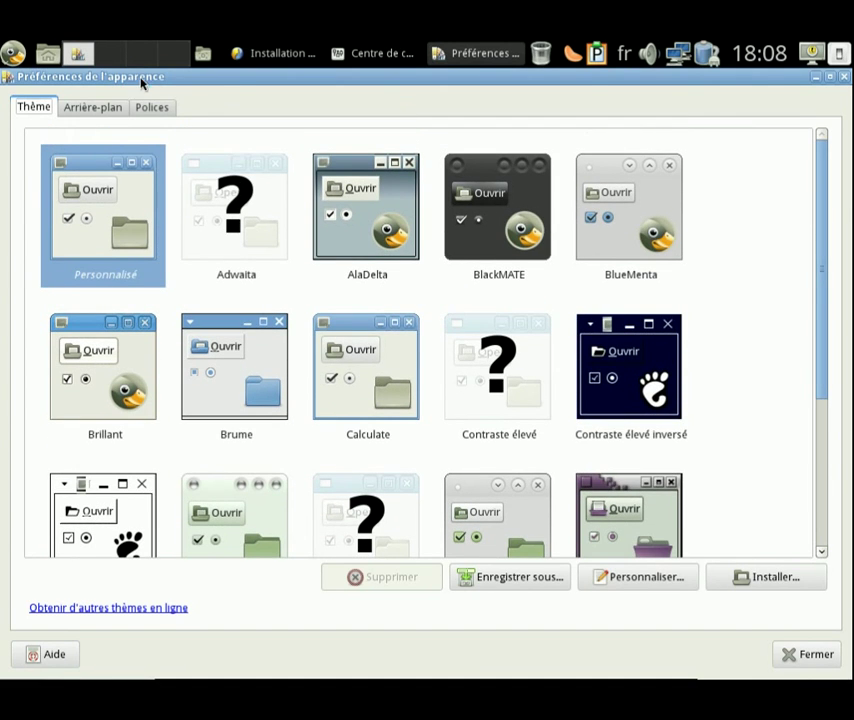
Step: Browse the supplied desktop backgrounds, checking the details of the Calculate Linux 12 Brown image, and close the appearance preferences
{"action": "left_click", "coordinate": [93, 112]}
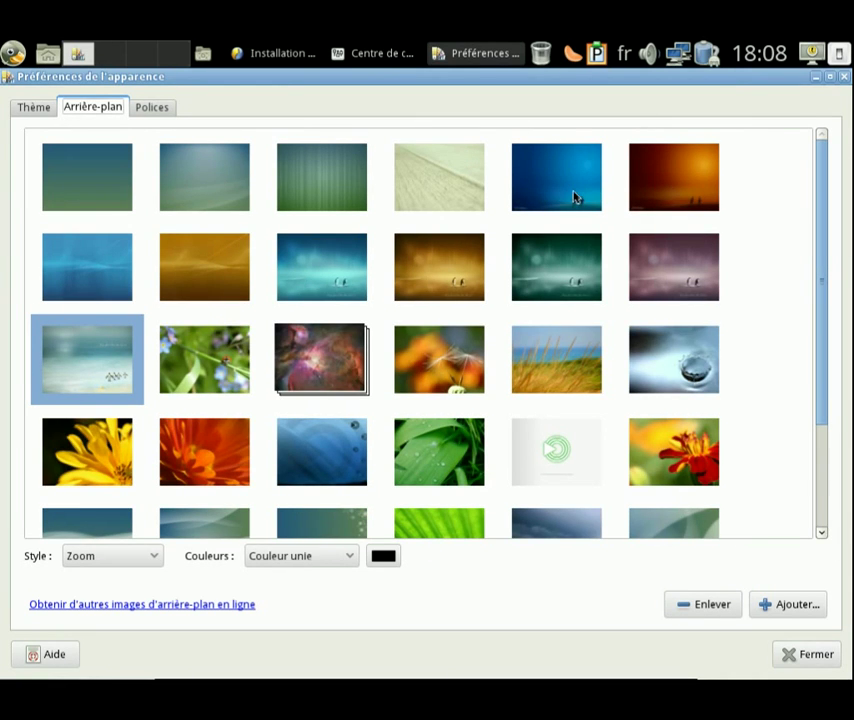
{"action": "mouse_move", "coordinate": [571, 195]}
{"action": "mouse_move", "coordinate": [302, 285]}
{"action": "mouse_move", "coordinate": [204, 285]}
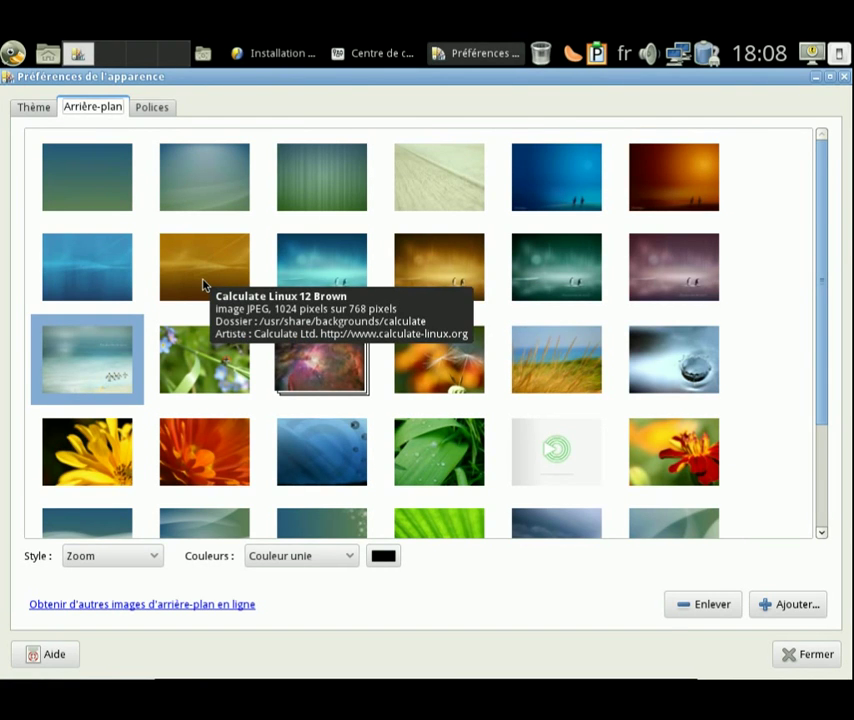
{"action": "mouse_move", "coordinate": [116, 344]}
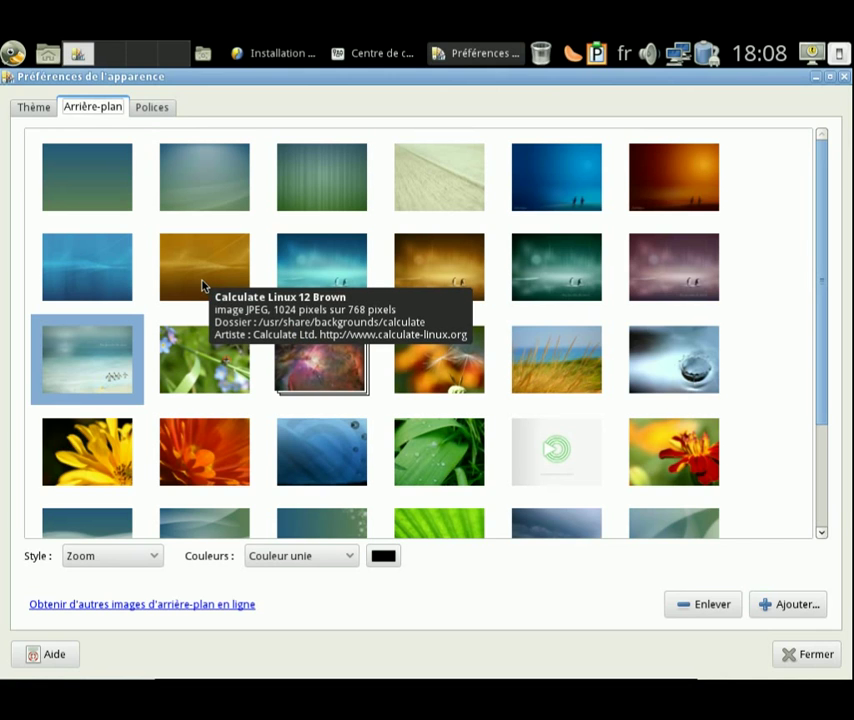
{"action": "scroll", "coordinate": [595, 352], "scroll_direction": "down", "scroll_amount": 3}
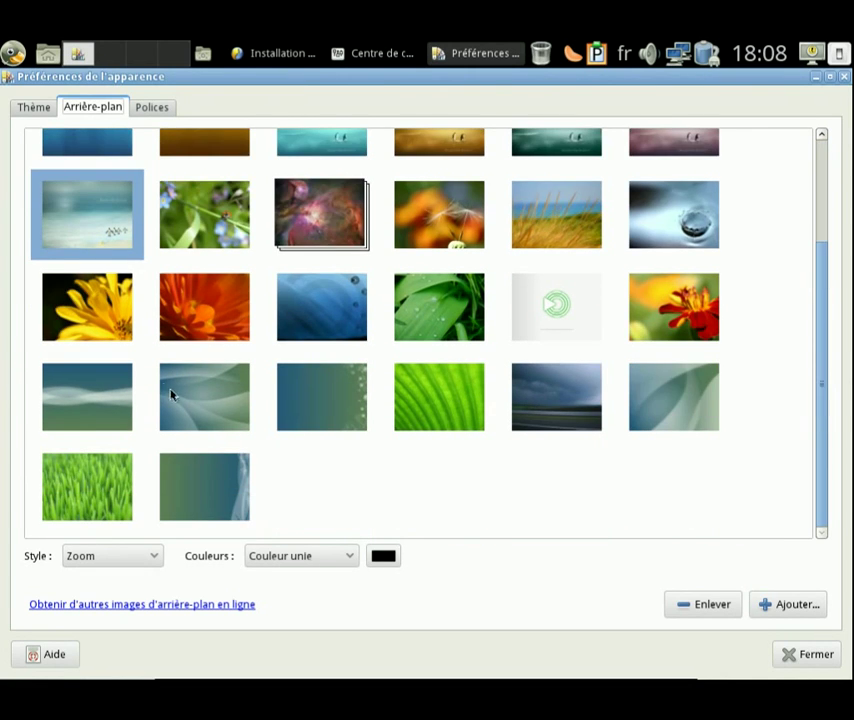
{"action": "left_click", "coordinate": [806, 653]}
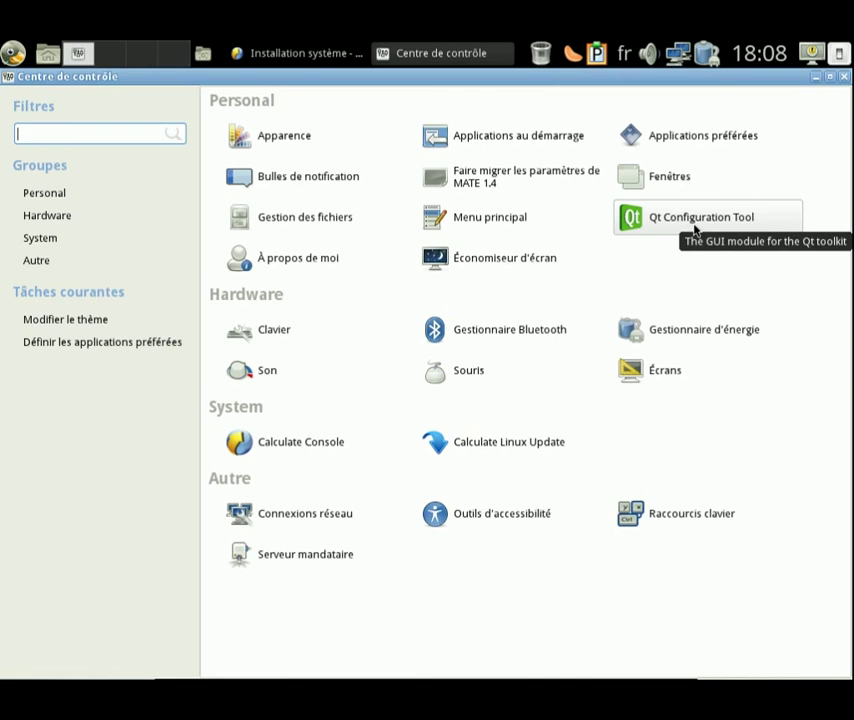
Step: View the Qt Configuration Tool's appearance settings, and close both it and the Centre de contrôle
{"action": "left_click", "coordinate": [695, 230]}
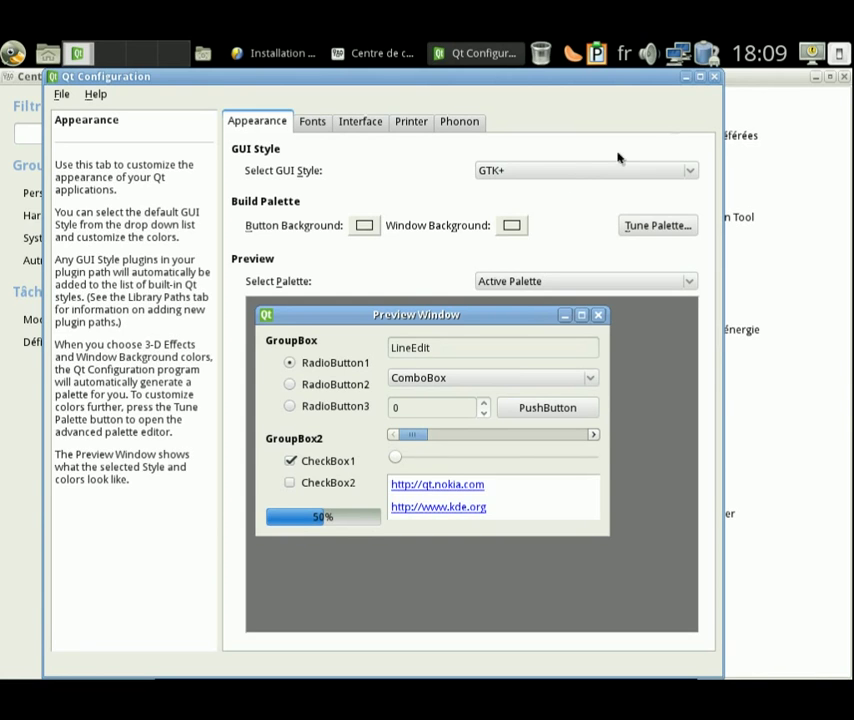
{"action": "left_click", "coordinate": [715, 80]}
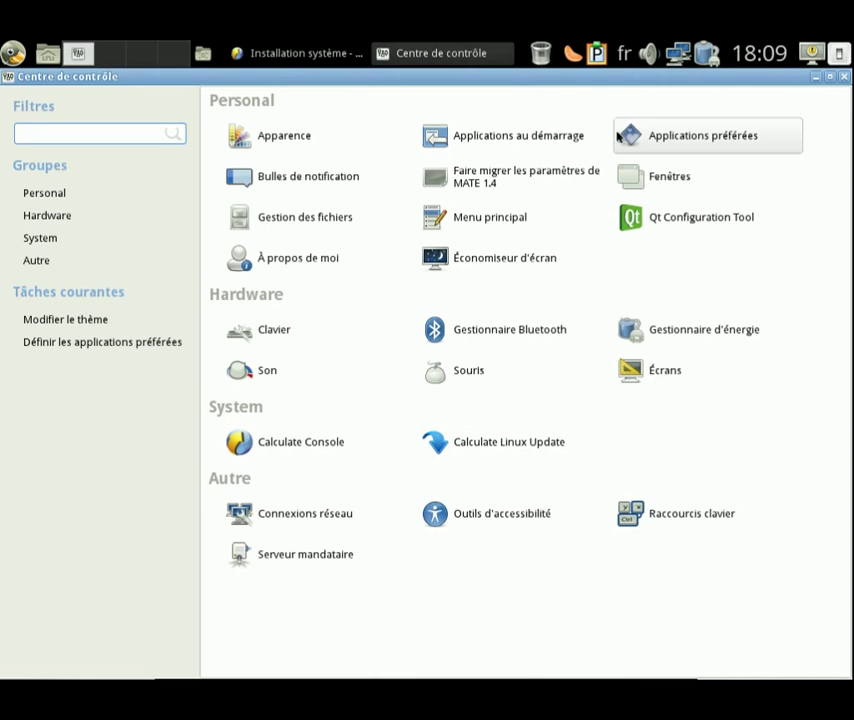
{"action": "left_click", "coordinate": [844, 77]}
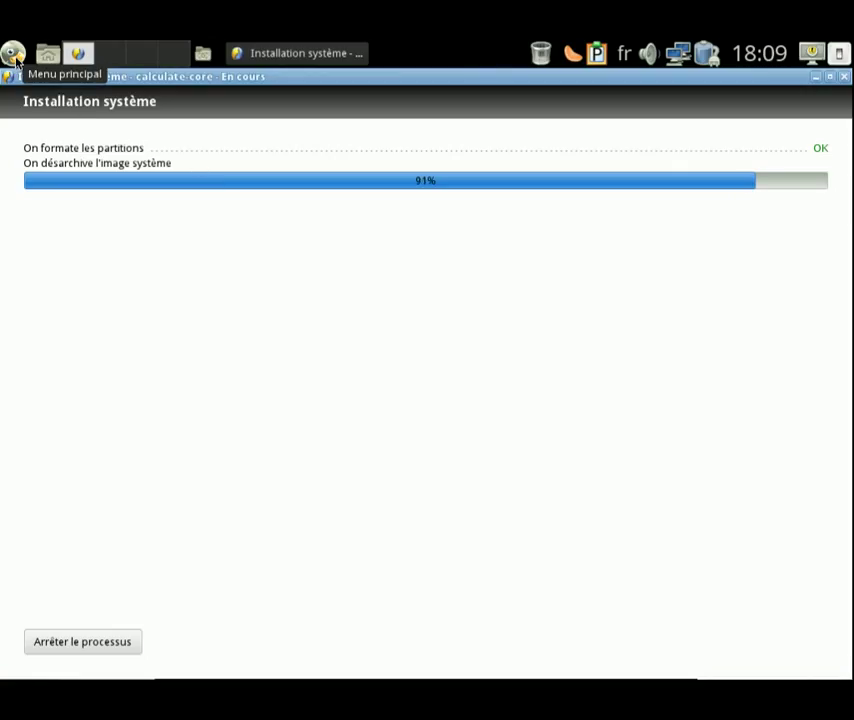
Step: View the contents of the guest home folder in the file manager and close its window
{"action": "left_click", "coordinate": [15, 58]}
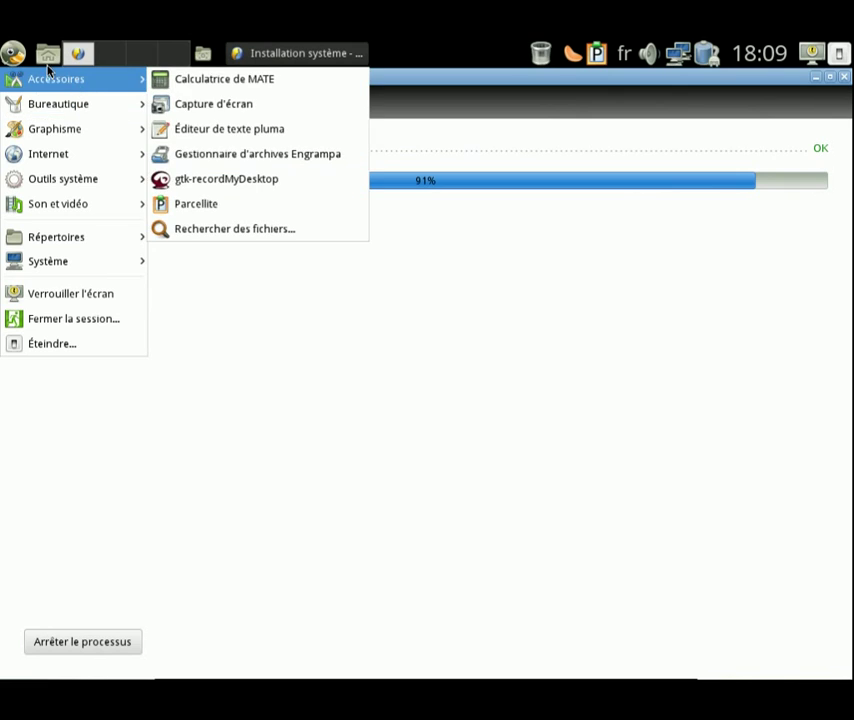
{"action": "left_click", "coordinate": [49, 58]}
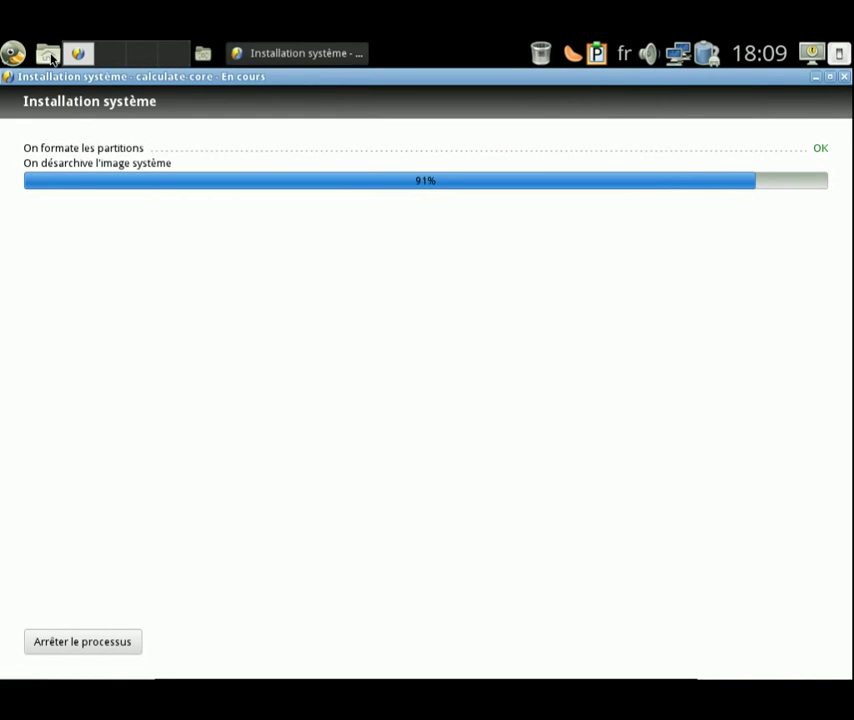
{"action": "left_click", "coordinate": [49, 58]}
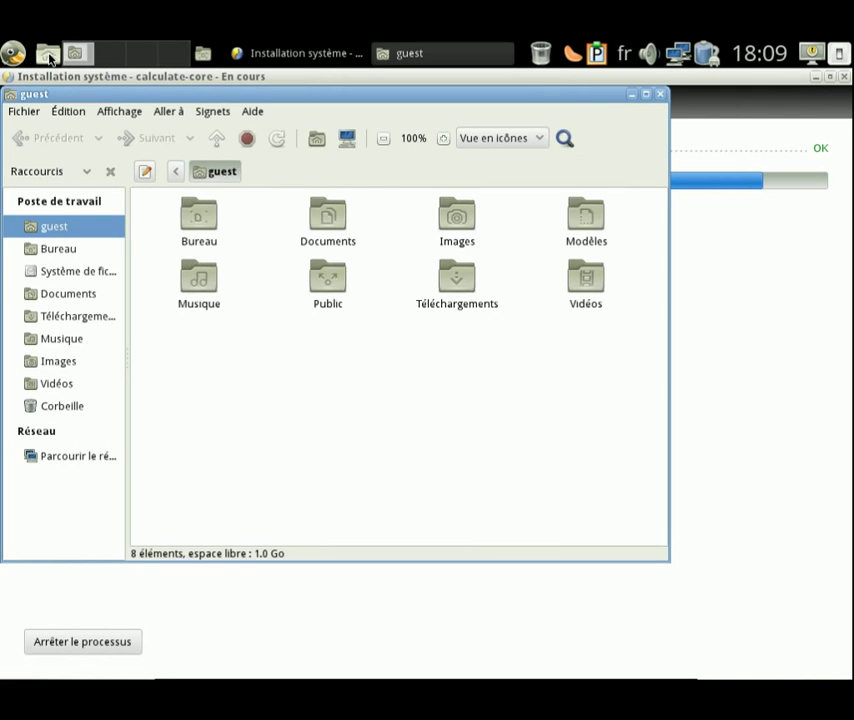
{"action": "left_click", "coordinate": [661, 95]}
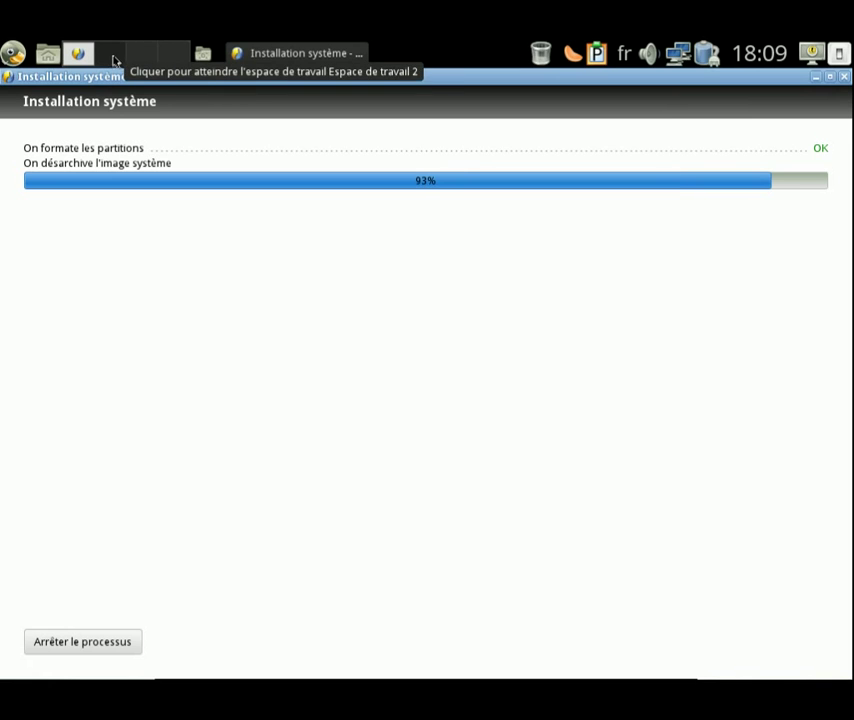
Step: Try out the third workspace and return to the first, and hide all windows to show the desktop before restoring them
{"action": "left_click", "coordinate": [140, 57]}
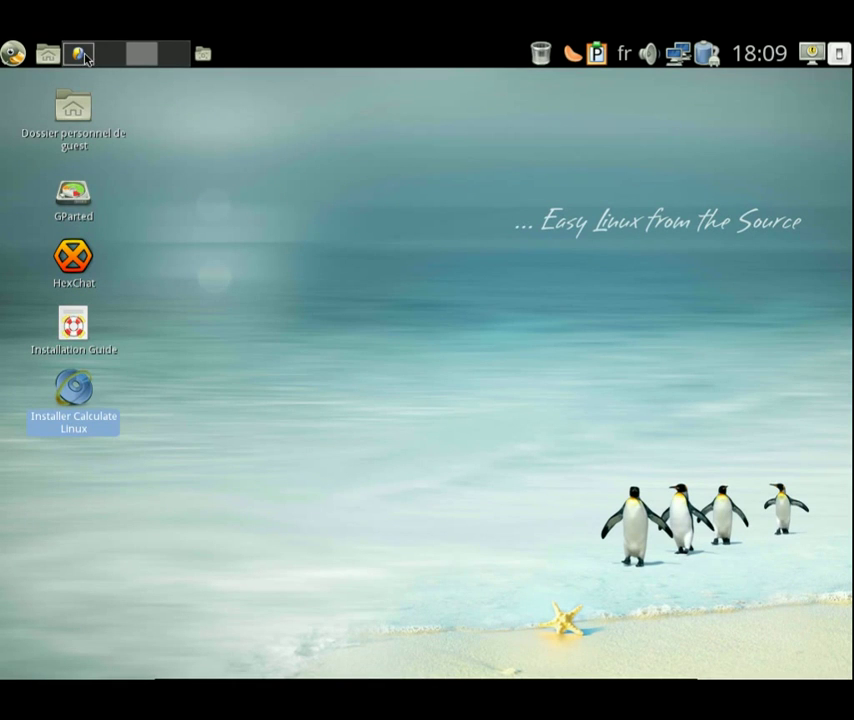
{"action": "left_click", "coordinate": [84, 56]}
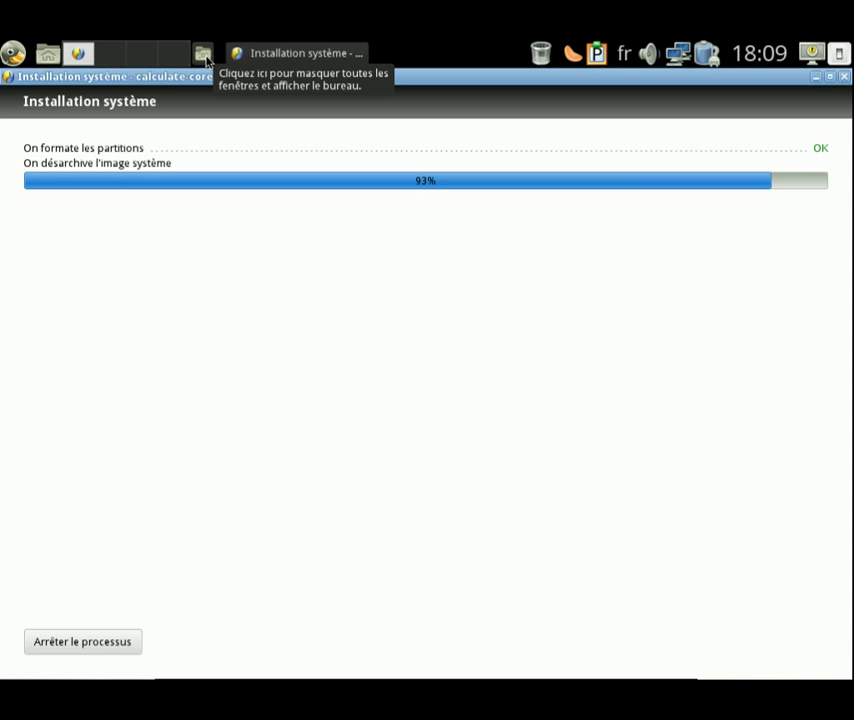
{"action": "left_click", "coordinate": [204, 56]}
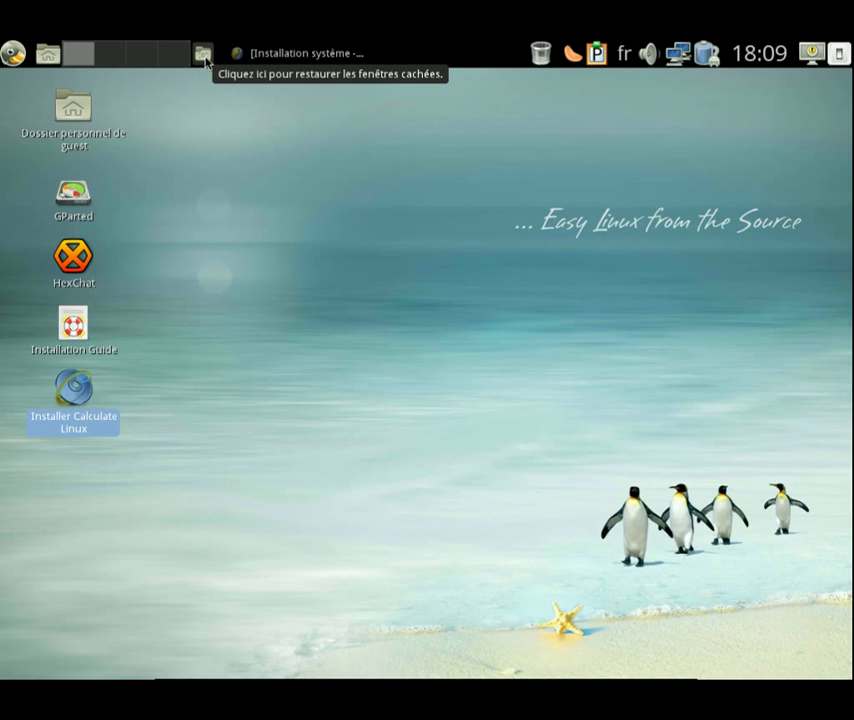
{"action": "left_click", "coordinate": [204, 56]}
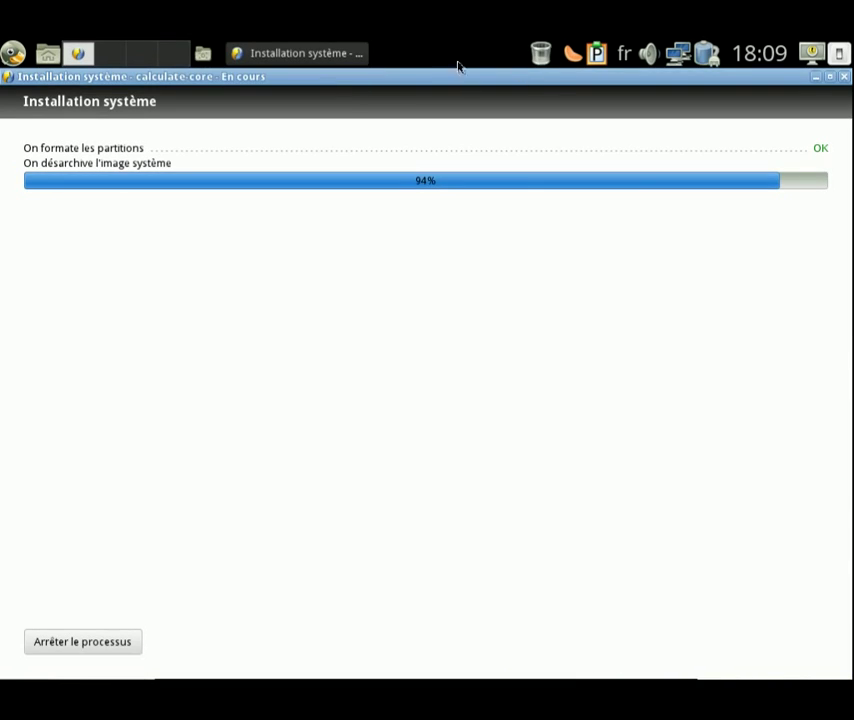
Step: Look through the available panel items, add the Bulletin météo applet to the panel and open its current weather details
{"action": "right_click", "coordinate": [392, 61]}
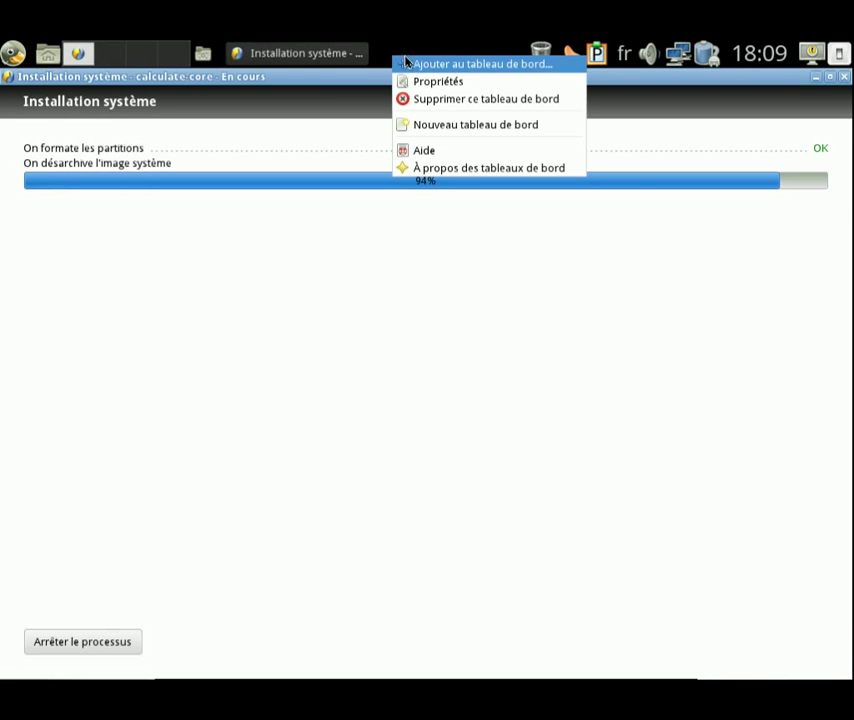
{"action": "left_click", "coordinate": [463, 65]}
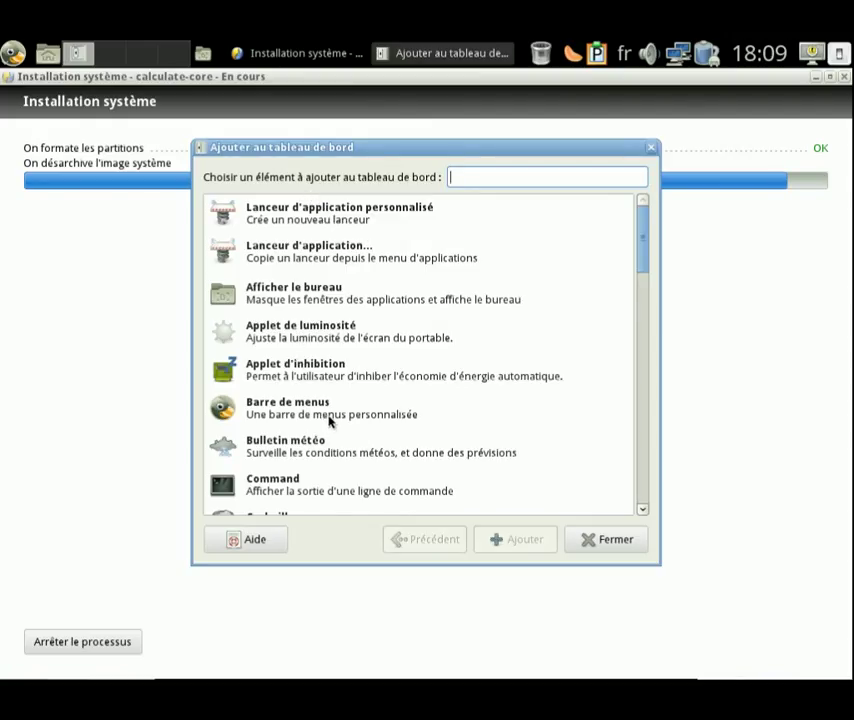
{"action": "scroll", "coordinate": [331, 416], "scroll_direction": "down", "scroll_amount": 1}
{"action": "left_click", "coordinate": [295, 408]}
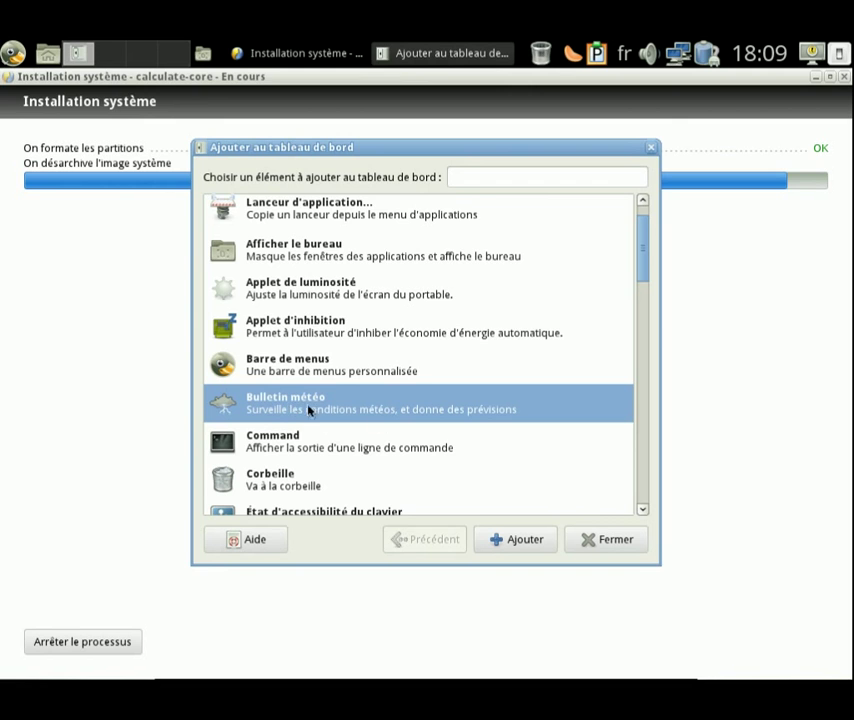
{"action": "scroll", "coordinate": [333, 427], "scroll_direction": "down", "scroll_amount": 2}
{"action": "scroll", "coordinate": [318, 378], "scroll_direction": "down", "scroll_amount": 4}
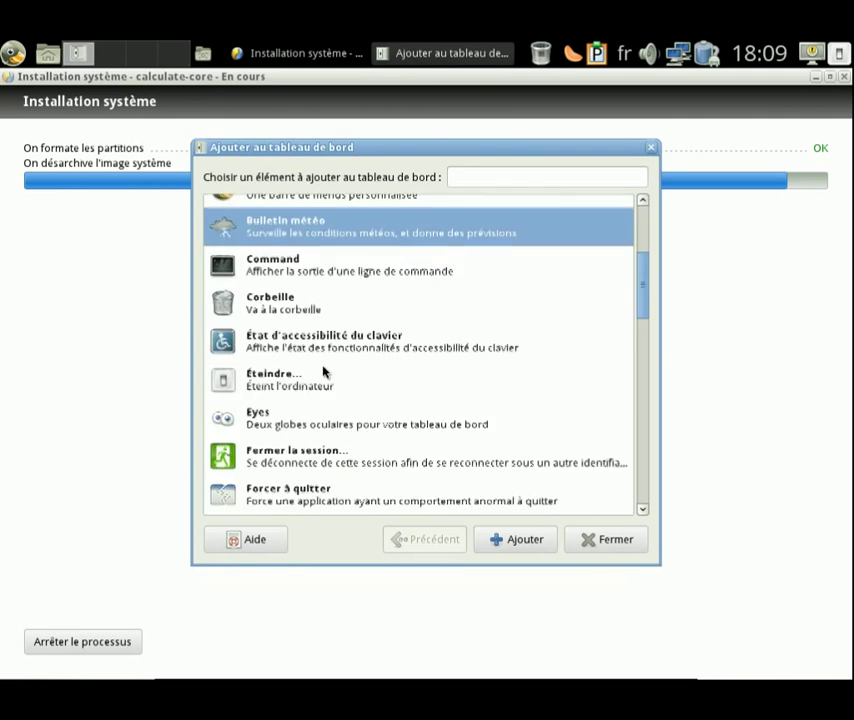
{"action": "scroll", "coordinate": [325, 375], "scroll_direction": "down", "scroll_amount": 10}
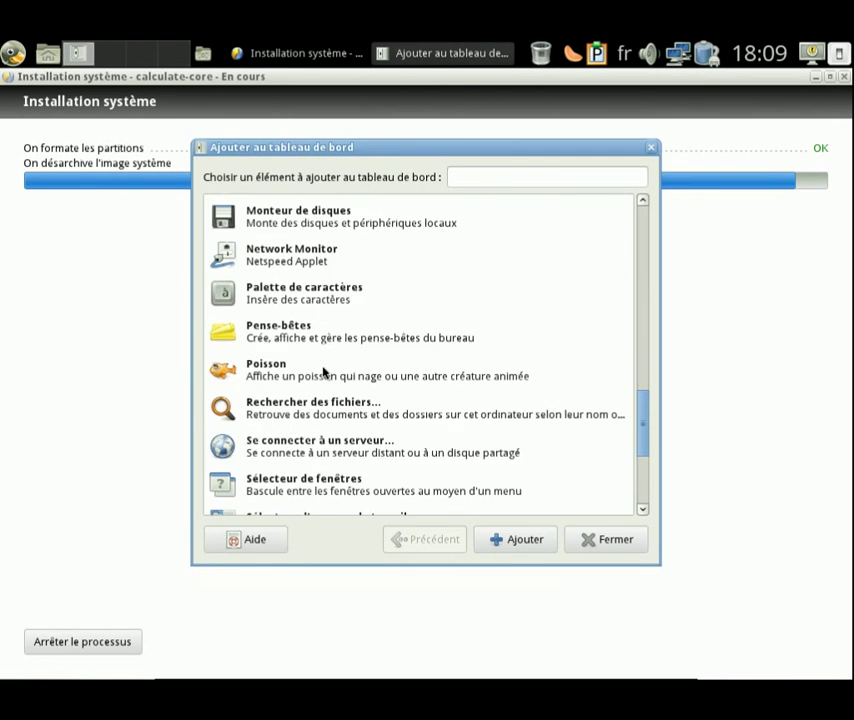
{"action": "scroll", "coordinate": [321, 382], "scroll_direction": "down", "scroll_amount": 3}
{"action": "left_click", "coordinate": [511, 539]}
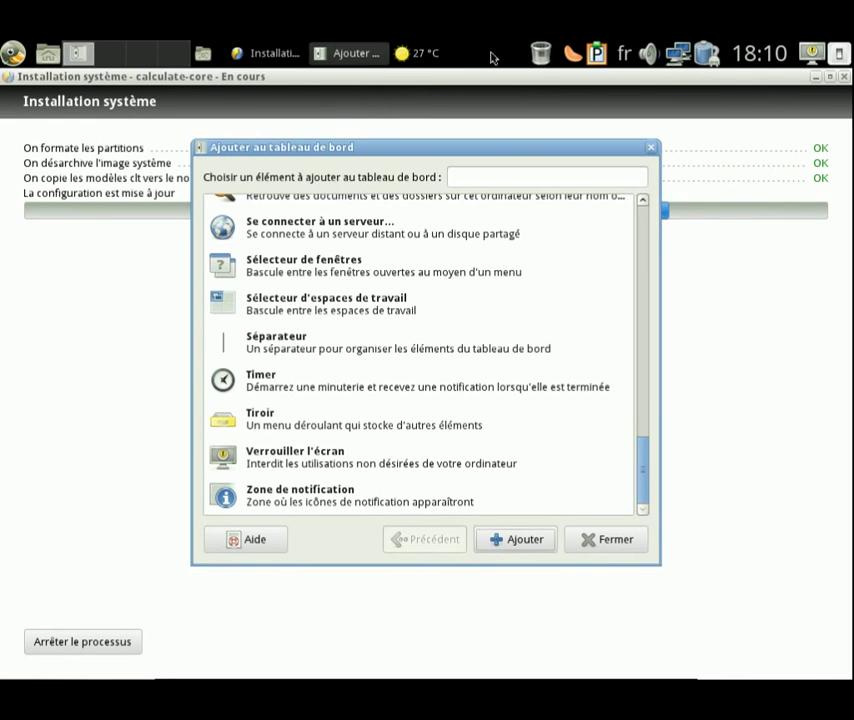
{"action": "left_click", "coordinate": [423, 57]}
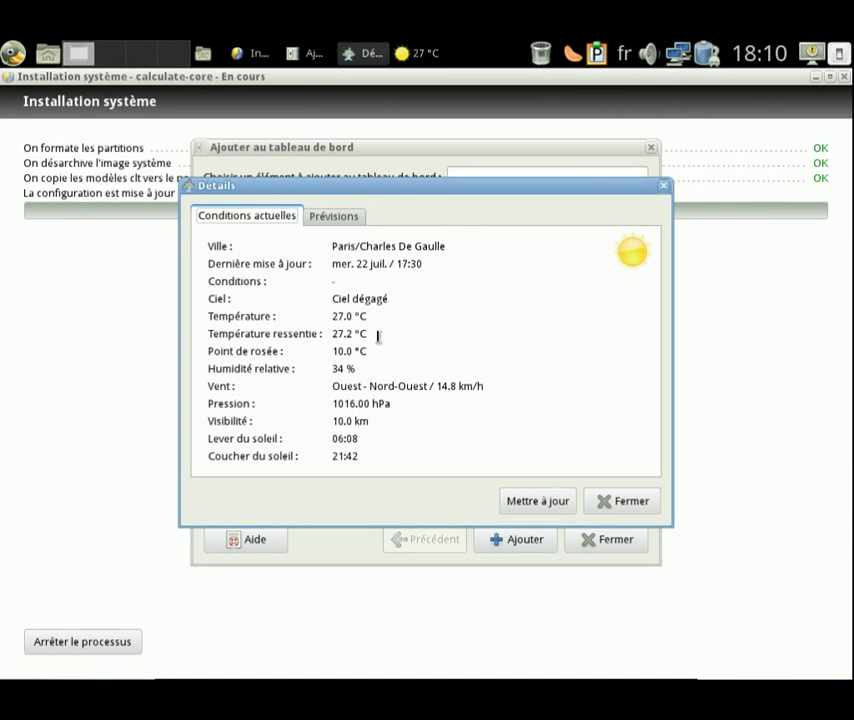
Step: View the weather forecast (Prévisions), and close both the weather details and the Ajouter au tableau de bord window
{"action": "left_click", "coordinate": [334, 221]}
{"action": "left_click", "coordinate": [624, 503]}
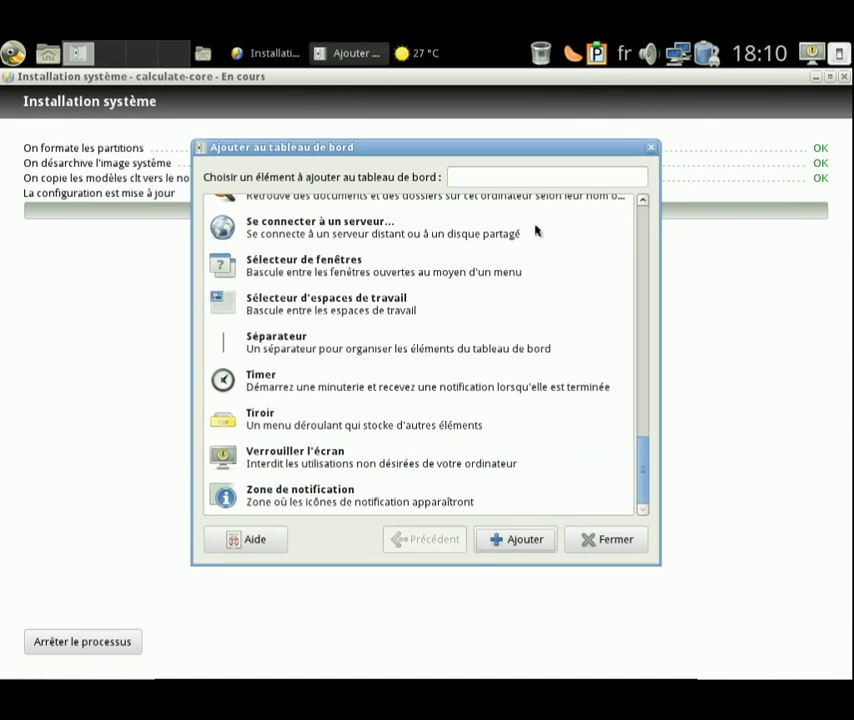
{"action": "left_click", "coordinate": [648, 147]}
Step: Reopen the weather applet's details from the panel to check the current conditions, and close them
{"action": "right_click", "coordinate": [401, 57]}
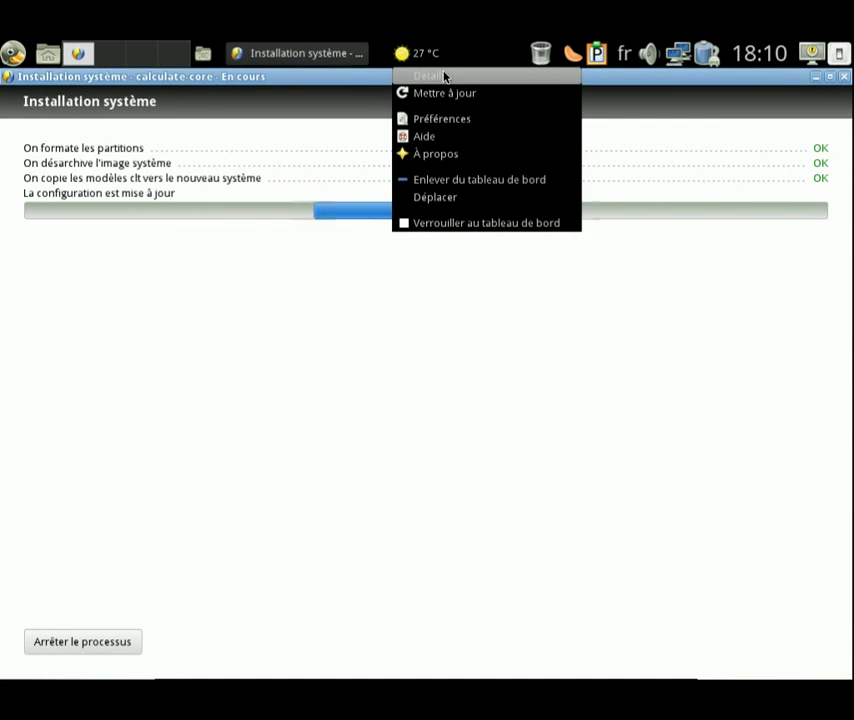
{"action": "left_click", "coordinate": [445, 77]}
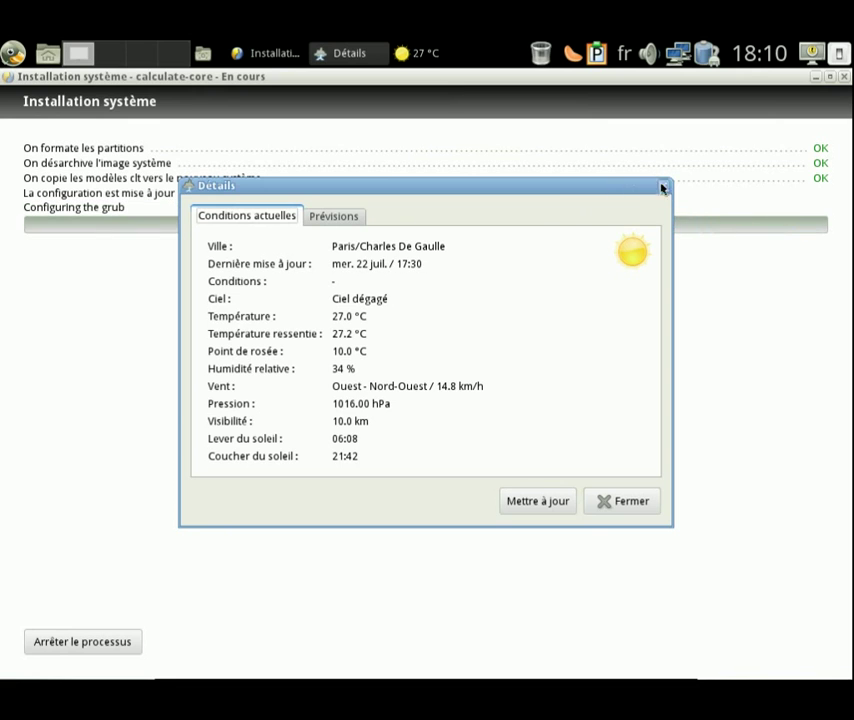
{"action": "left_click", "coordinate": [663, 186]}
Step: Set the weather applet's location to Dijon in its preferences, review the general settings, and close the preferences
{"action": "right_click", "coordinate": [415, 53]}
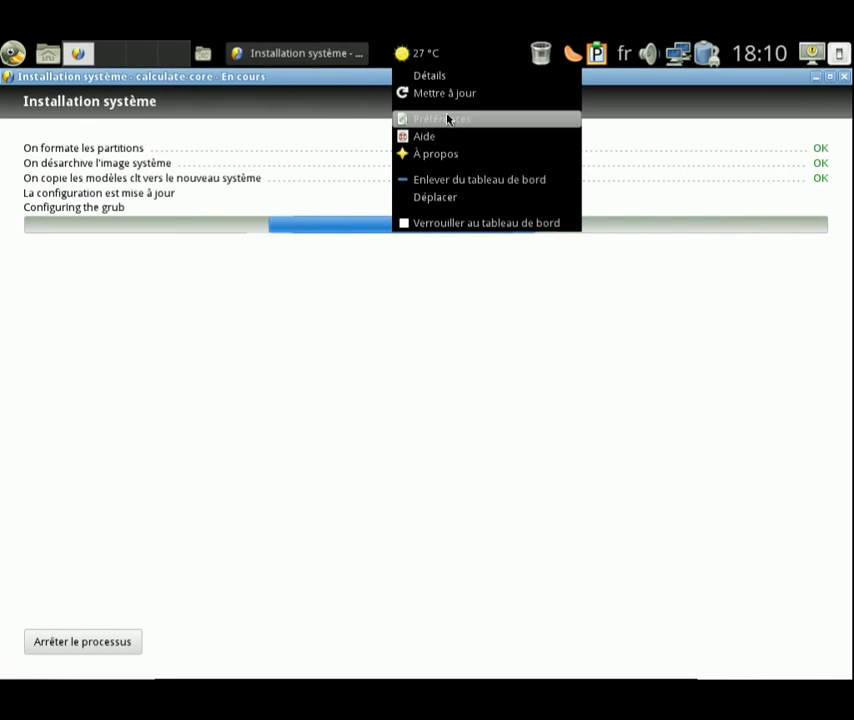
{"action": "left_click", "coordinate": [470, 124]}
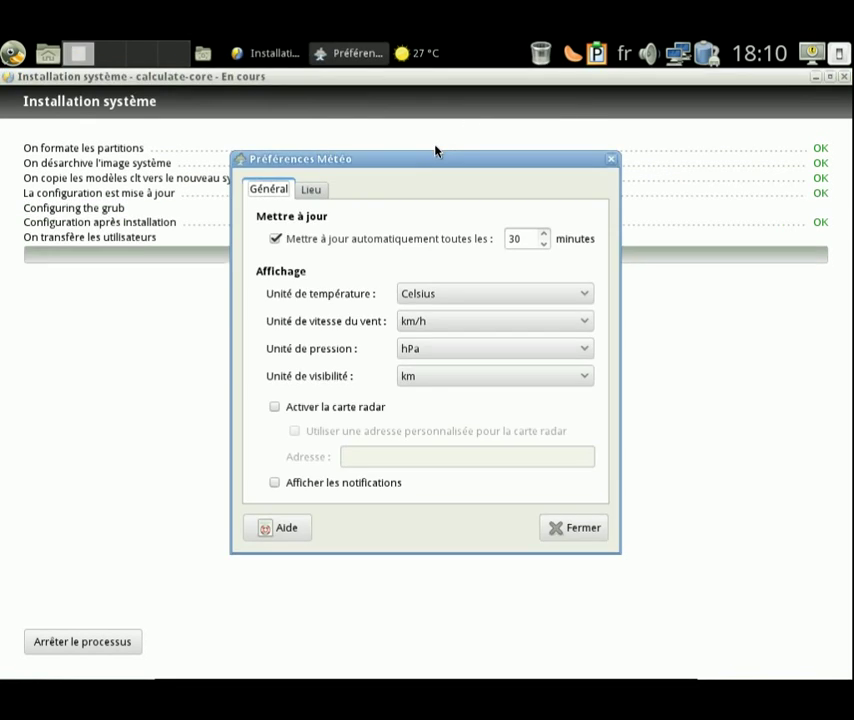
{"action": "left_click", "coordinate": [310, 188]}
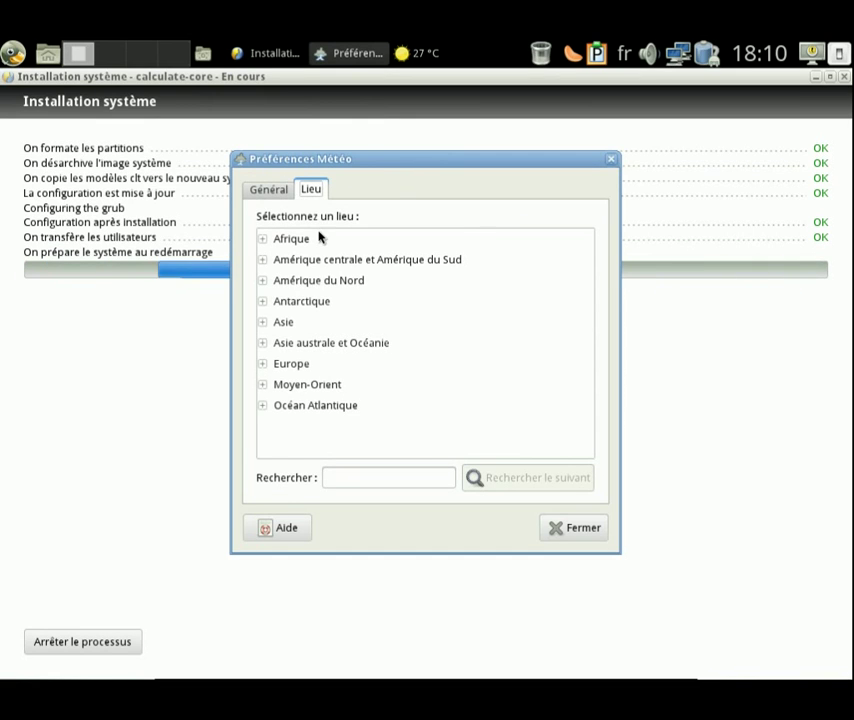
{"action": "left_click", "coordinate": [329, 477]}
{"action": "type", "text": "dijon"}
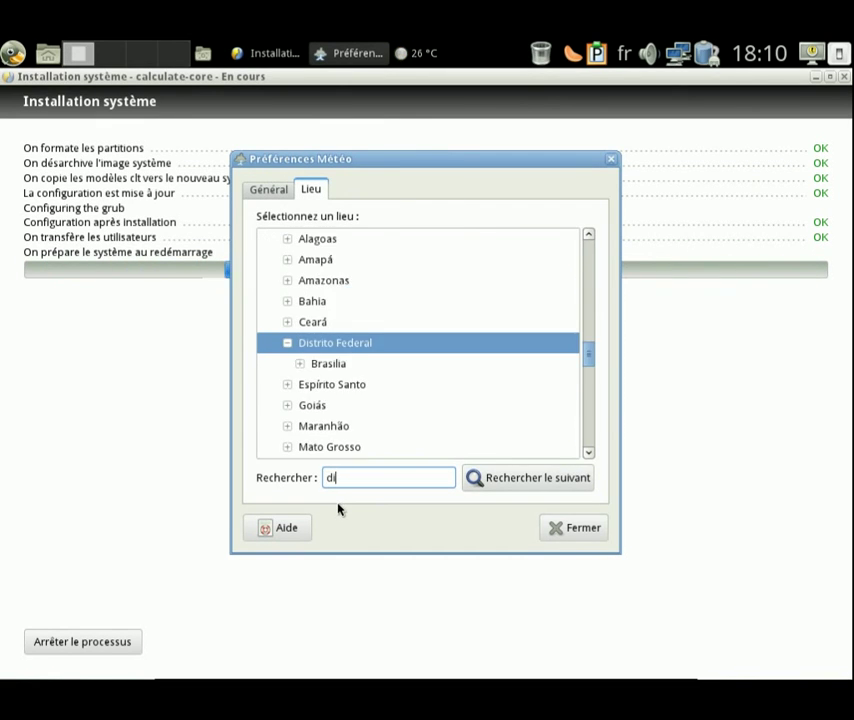
{"action": "left_click", "coordinate": [322, 366]}
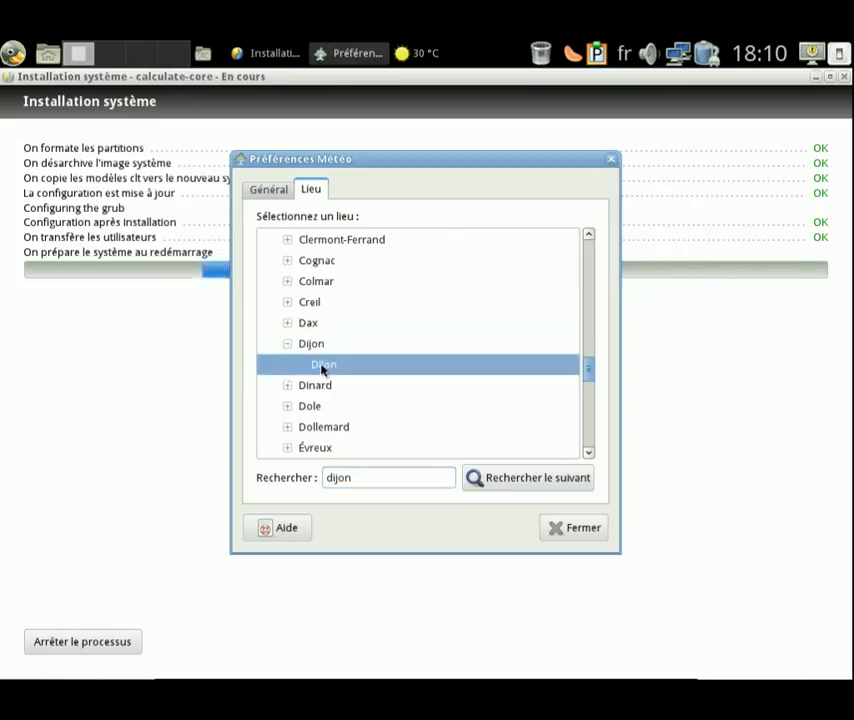
{"action": "left_click", "coordinate": [524, 480]}
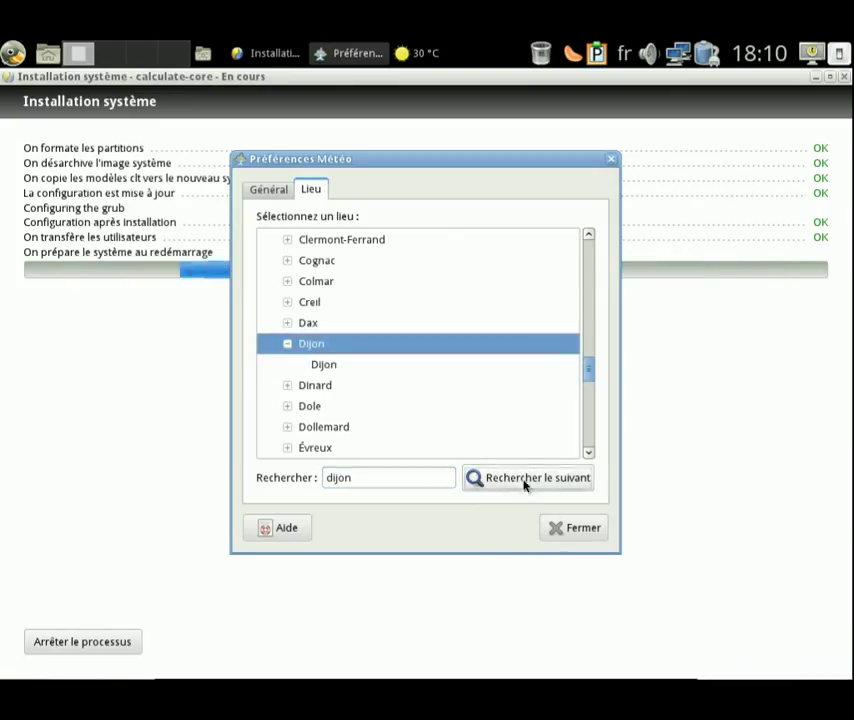
{"action": "left_click", "coordinate": [330, 366]}
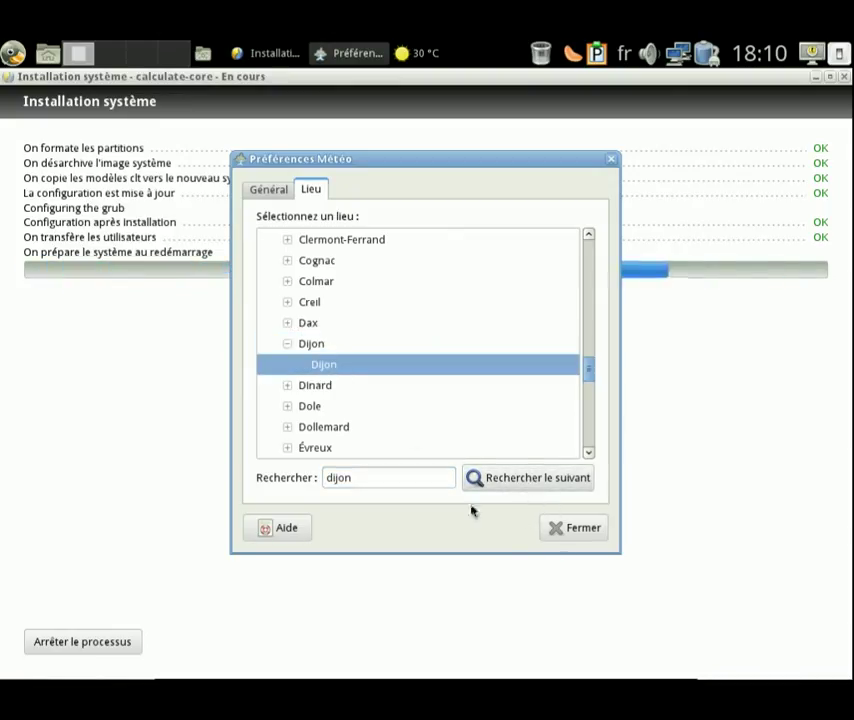
{"action": "left_click", "coordinate": [280, 190]}
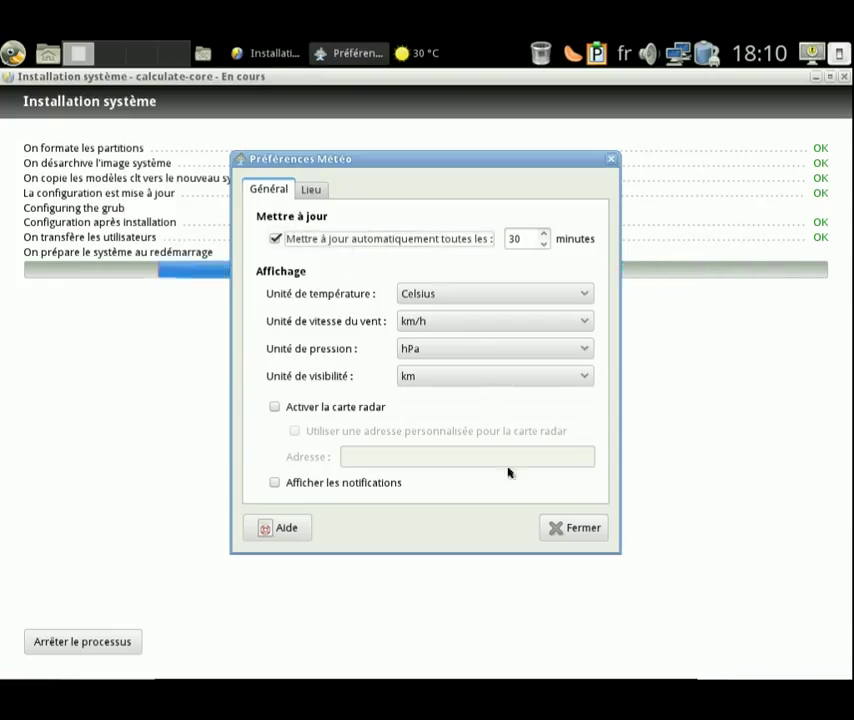
{"action": "left_click", "coordinate": [548, 528]}
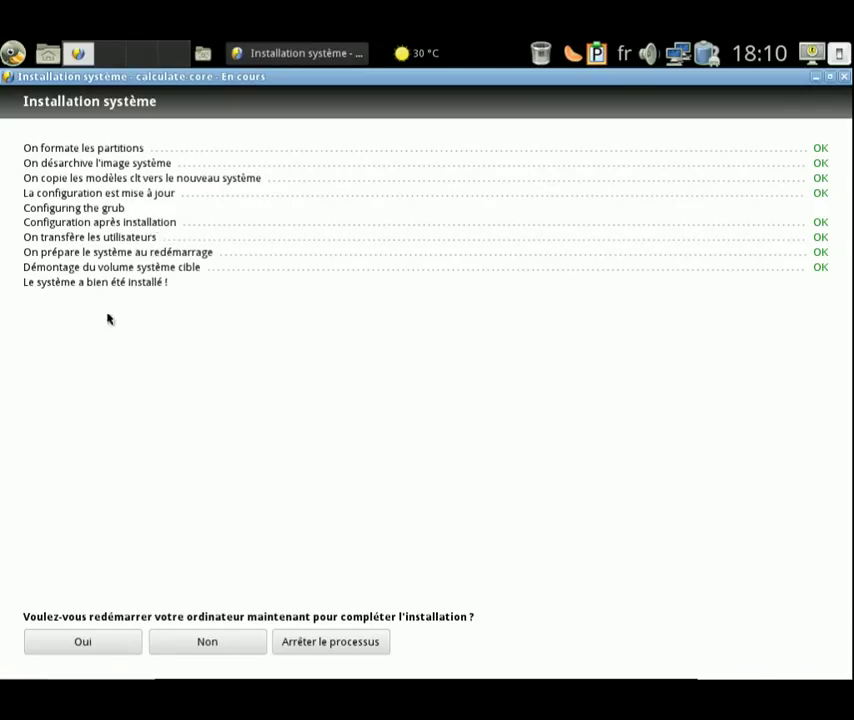
Step: Agree to restart the computer to complete the system installation
{"action": "left_click", "coordinate": [103, 645]}
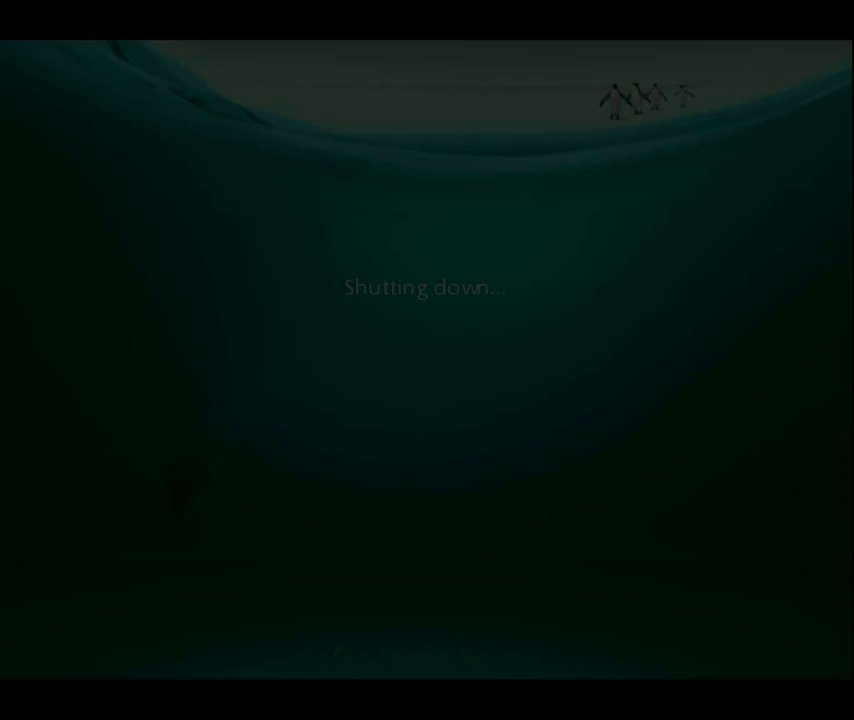